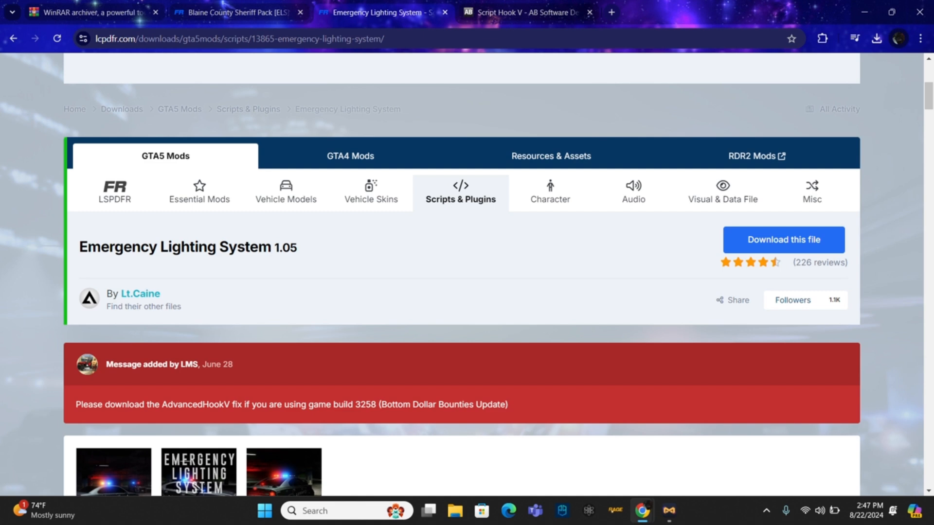
Open a new File Explorer window and browse drive D: to the SteamLibrary\steamapps\common folder.
left_click_drag(80, 247, 272, 247)
left_click(272, 247)
right_click(454, 509)
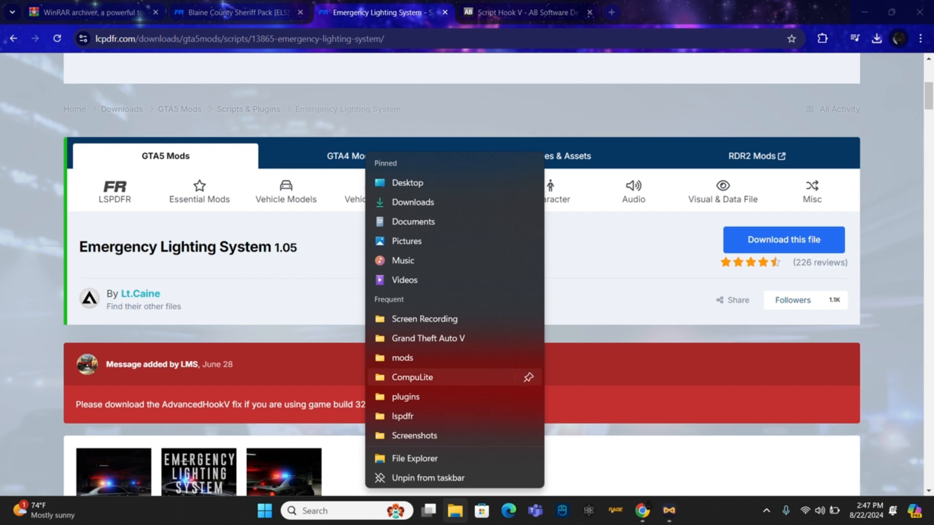
left_click(415, 458)
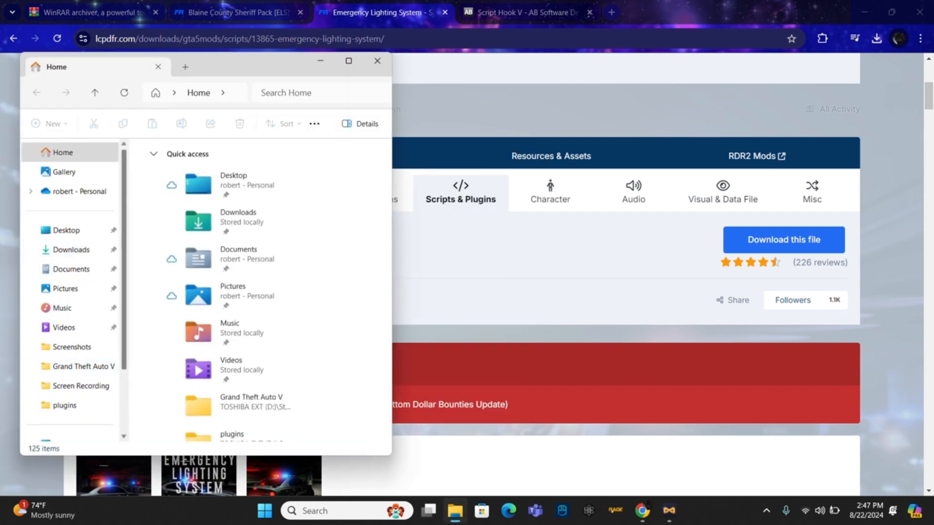
scroll(73, 291, "down", 2)
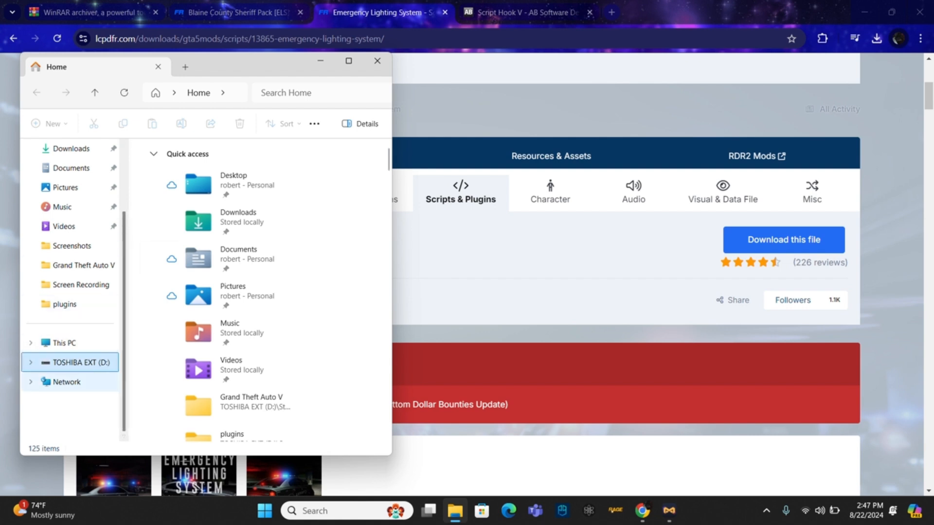
left_click(63, 343)
double_click(194, 209)
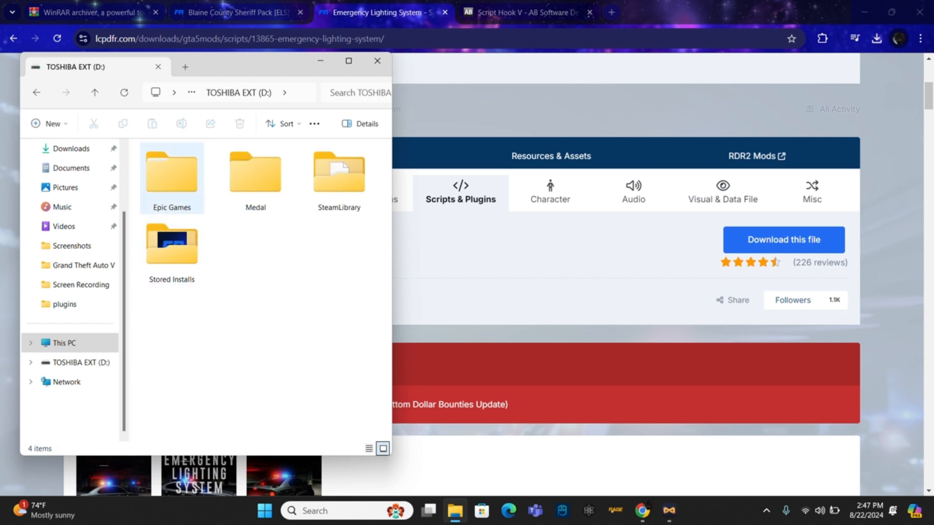
double_click(338, 175)
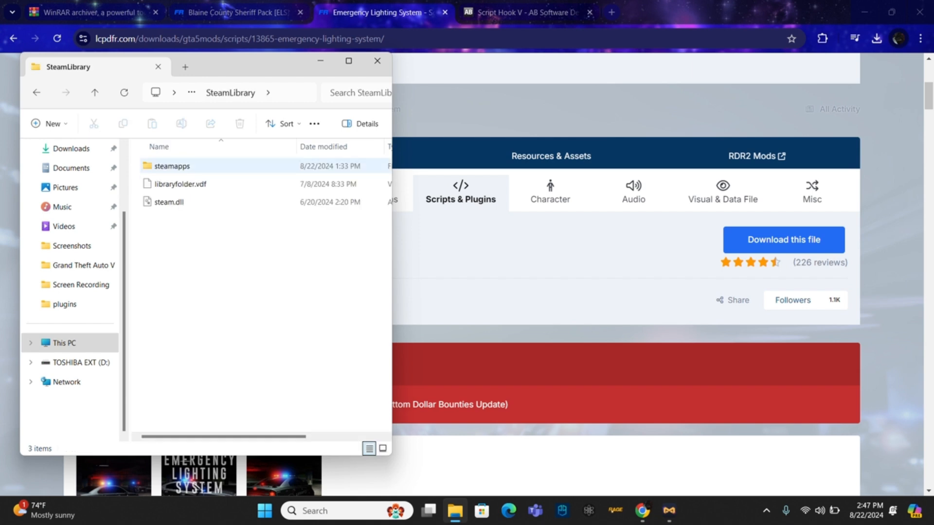
double_click(272, 166)
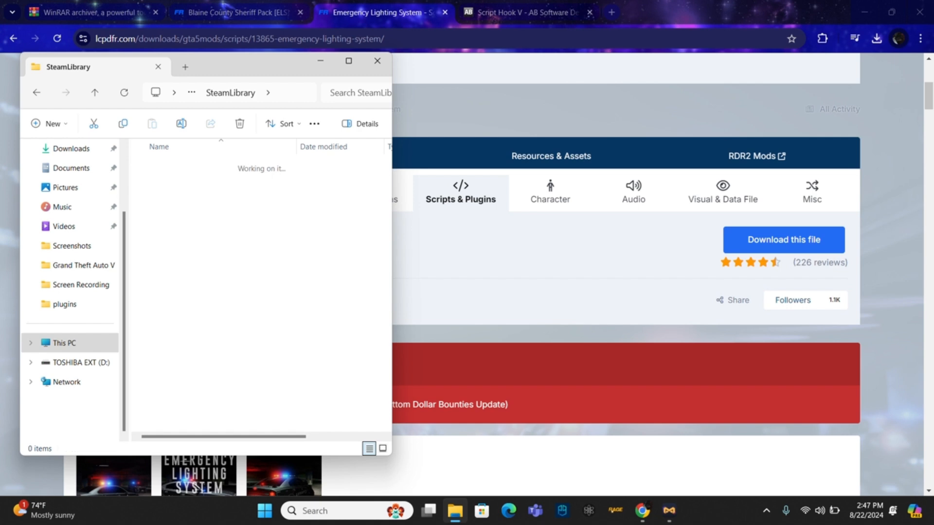
double_click(168, 166)
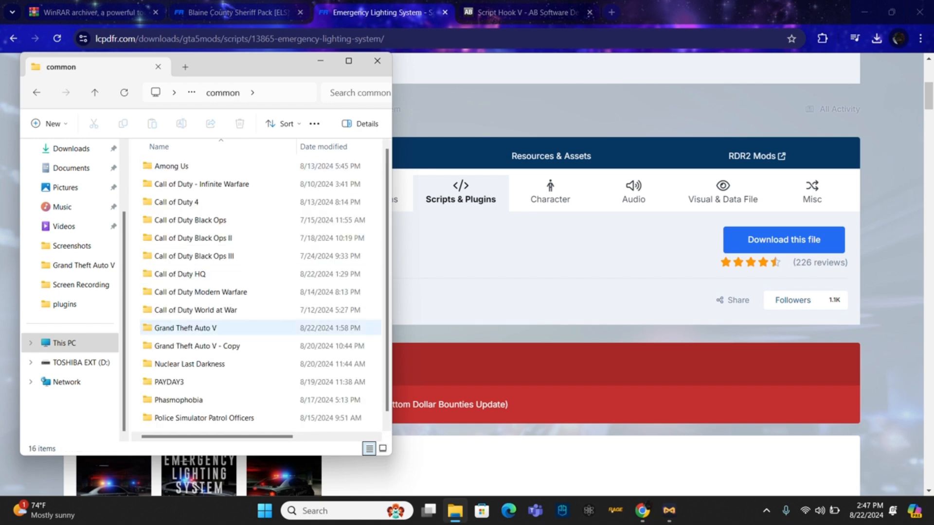
Browse drive C: to the Program Files (x86)\Steam\steamapps\common folder.
left_click(64, 343)
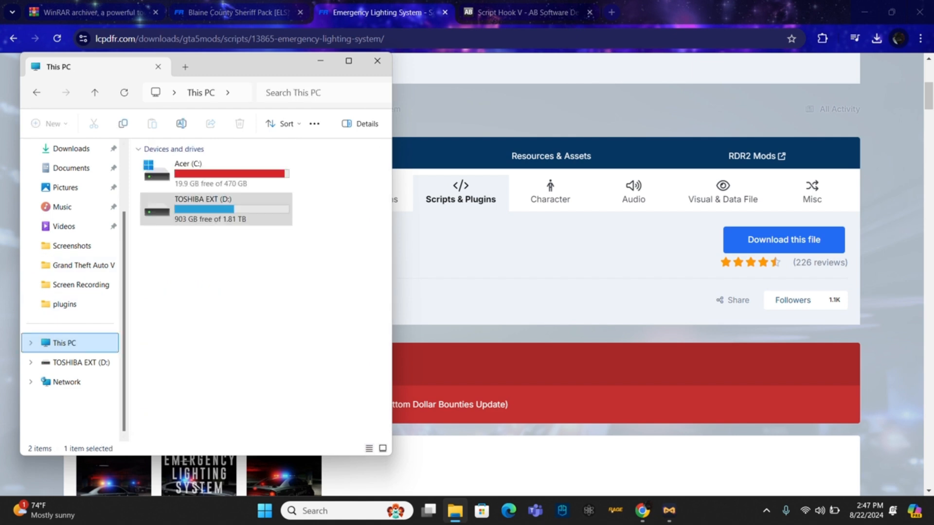
double_click(229, 173)
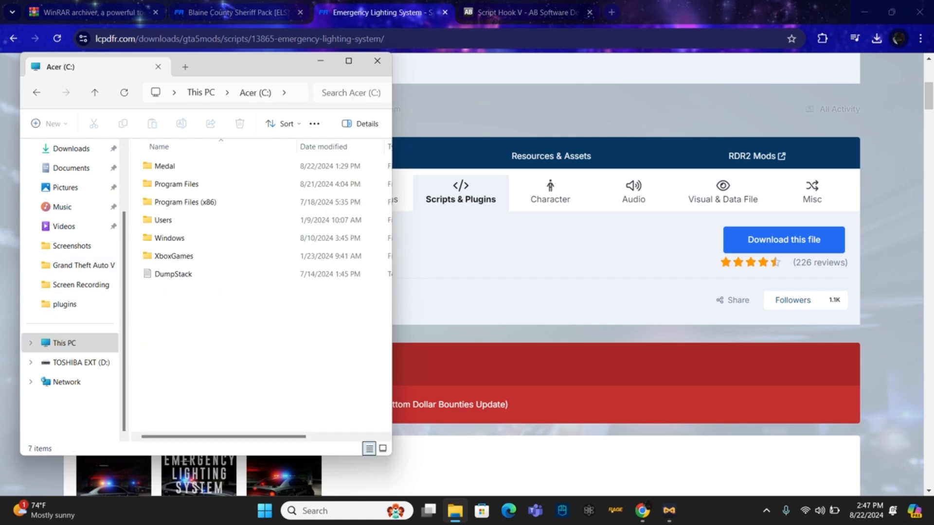
double_click(194, 202)
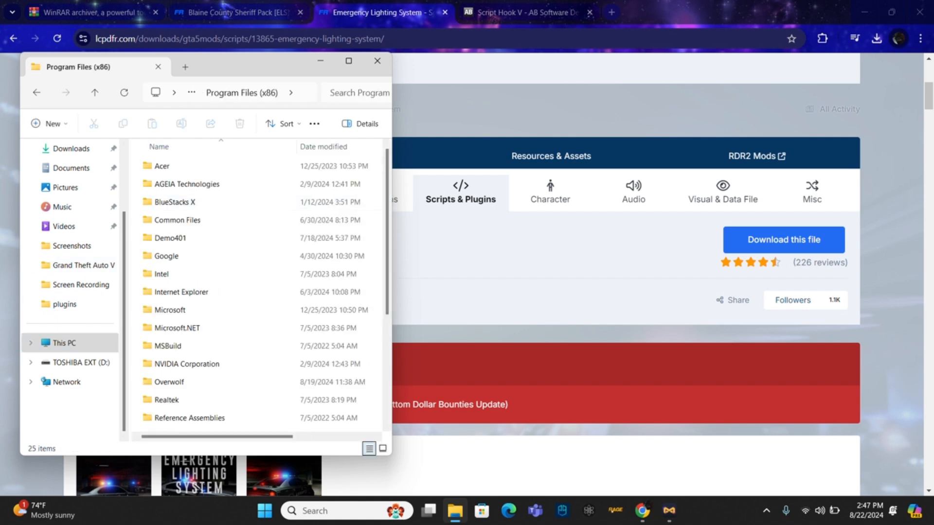
scroll(243, 301, "down", 3)
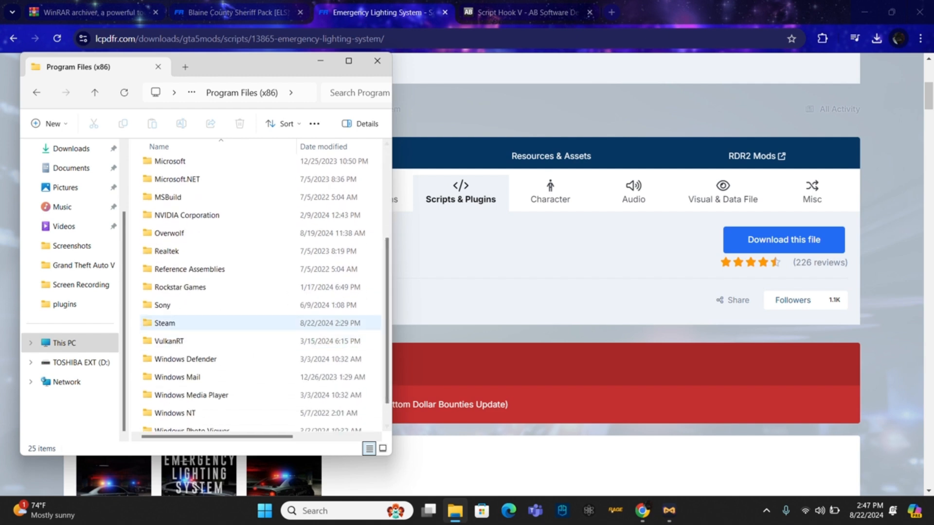
double_click(164, 323)
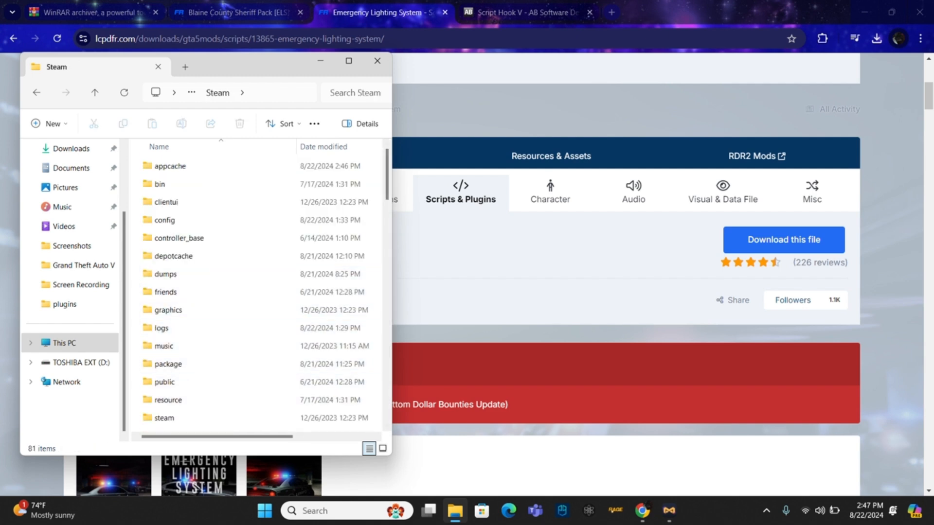
scroll(195, 197, "down", 5)
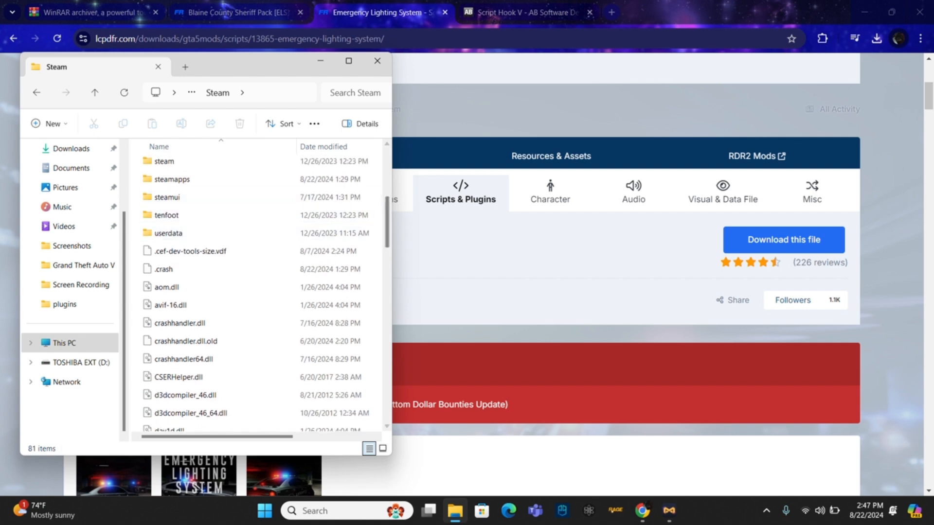
double_click(171, 179)
double_click(165, 164)
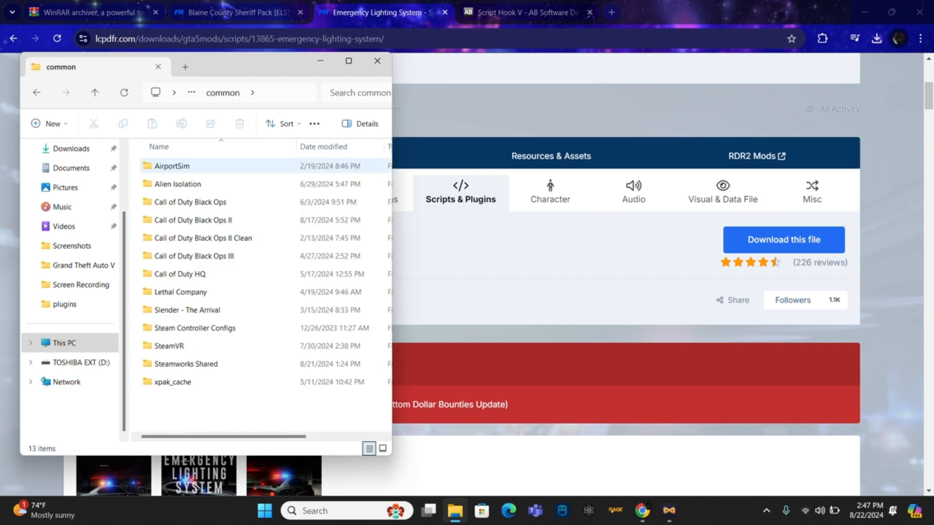
Back out of the Steam folders on drive C: and open the Grand Theft Auto V folder.
left_click(36, 93)
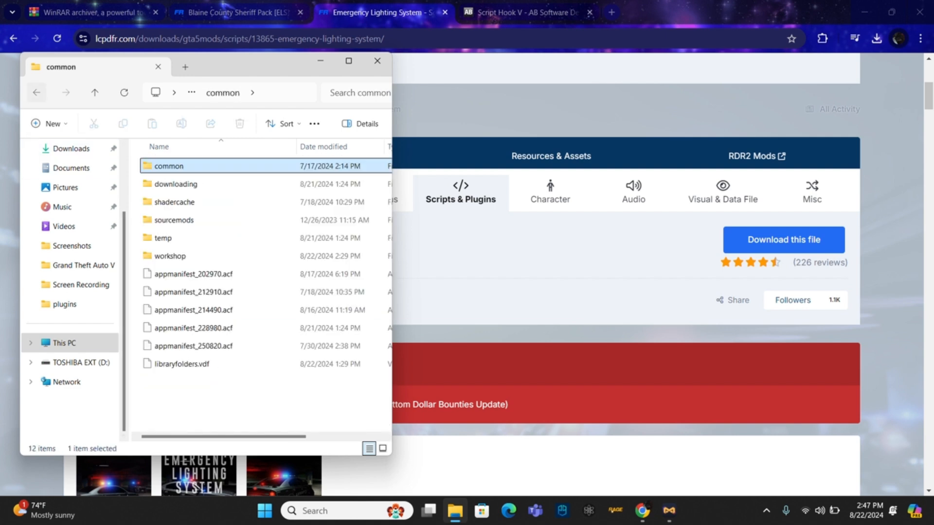
left_click(37, 92)
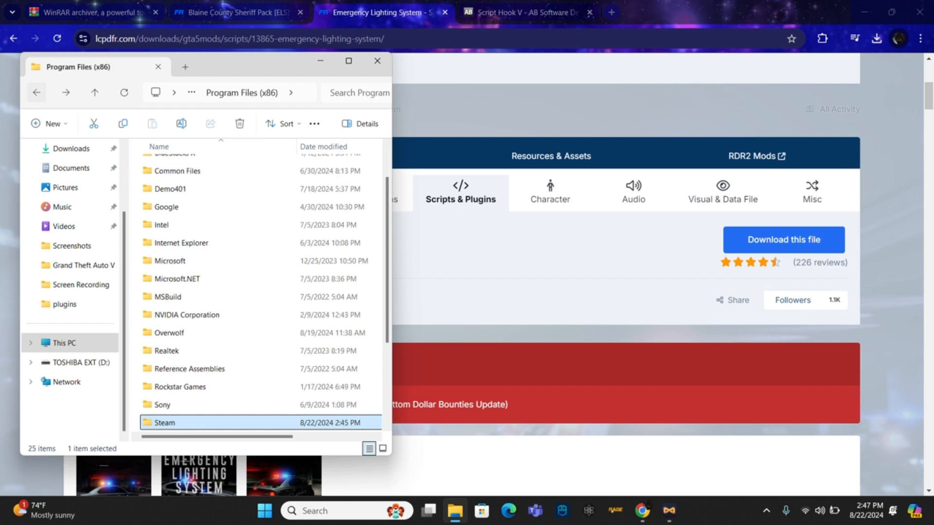
left_click(36, 92)
left_click(177, 184)
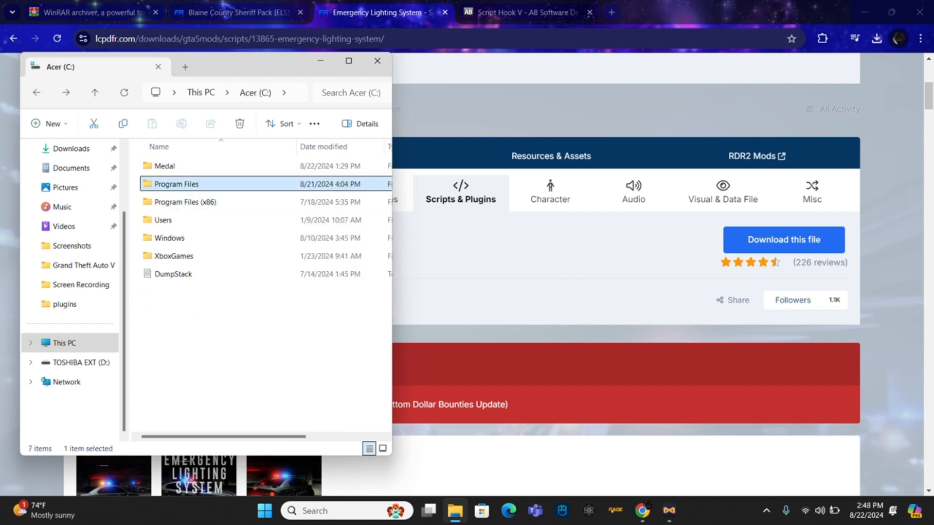
left_click(36, 92)
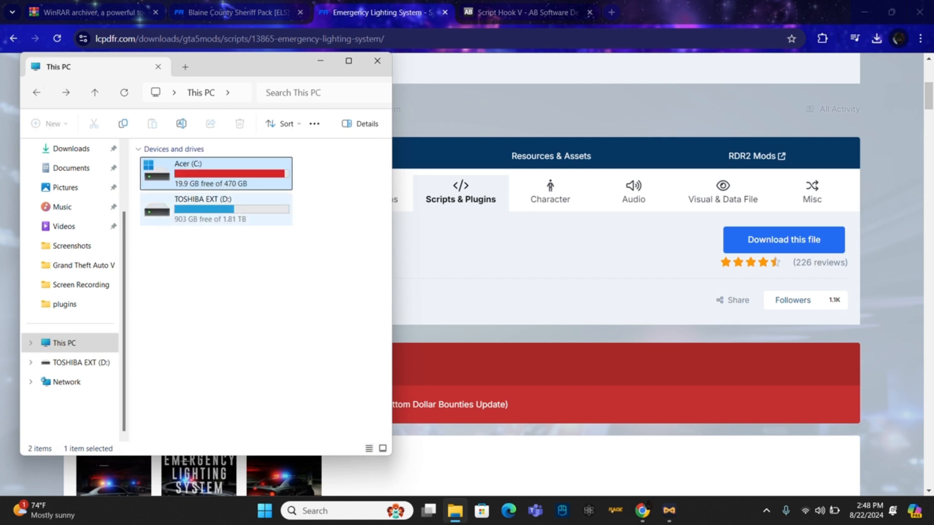
double_click(160, 214)
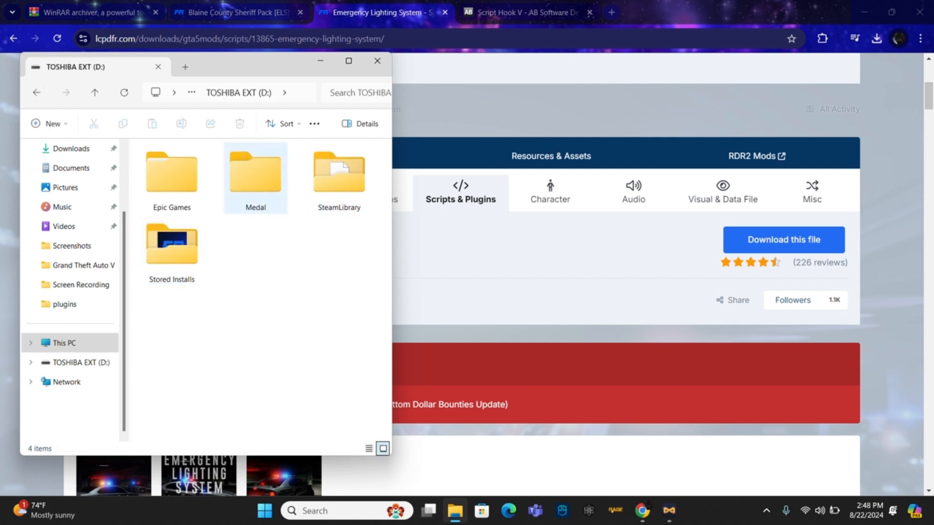
left_click(77, 265)
Switch to Chrome, accept the download terms for Emergency Lighting System 1.05 and download ELS V1.05.rar.
left_click(486, 273)
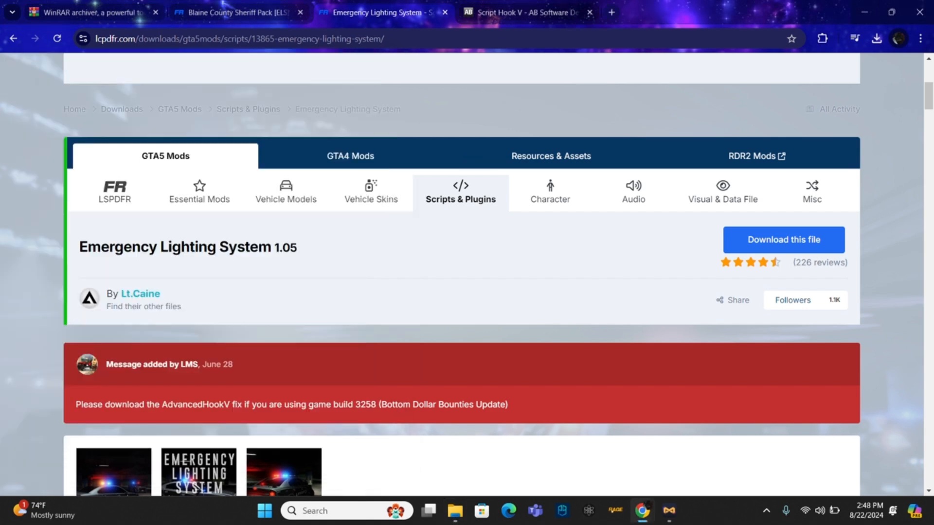
left_click(784, 239)
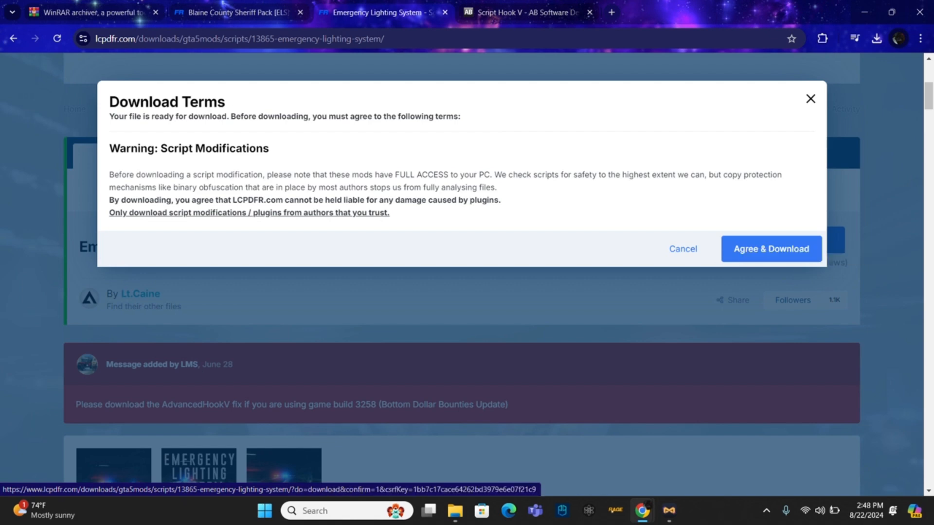
left_click(771, 248)
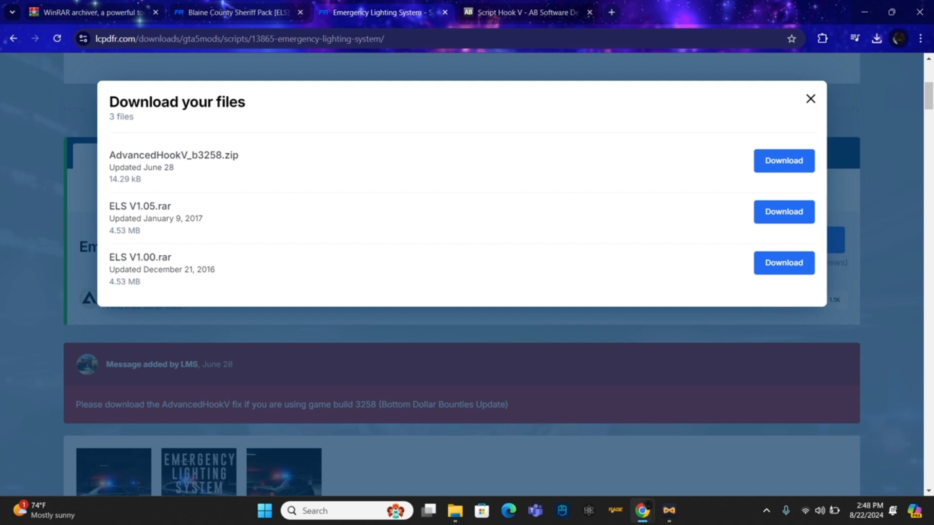
left_click_drag(120, 207, 173, 206)
left_click(783, 212)
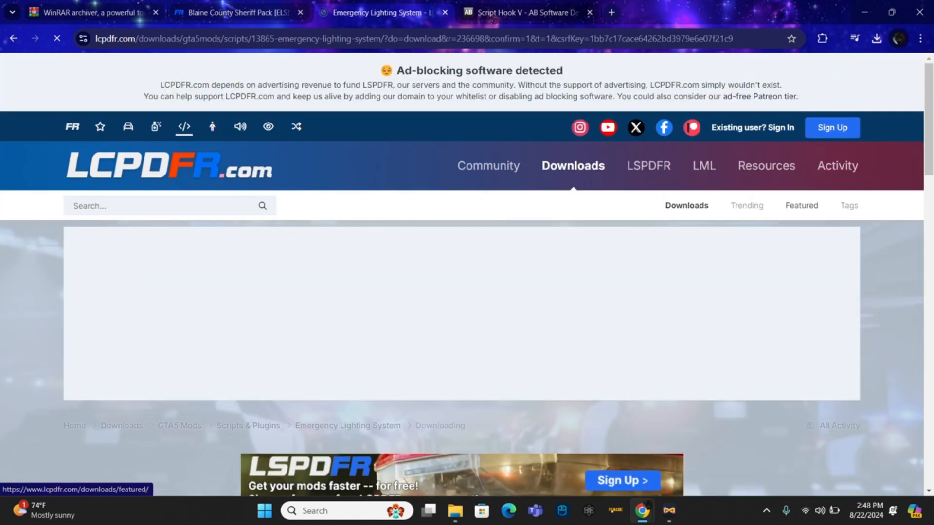
Check the browser's recent download history for ELS V1.05.rar.
left_click(876, 38)
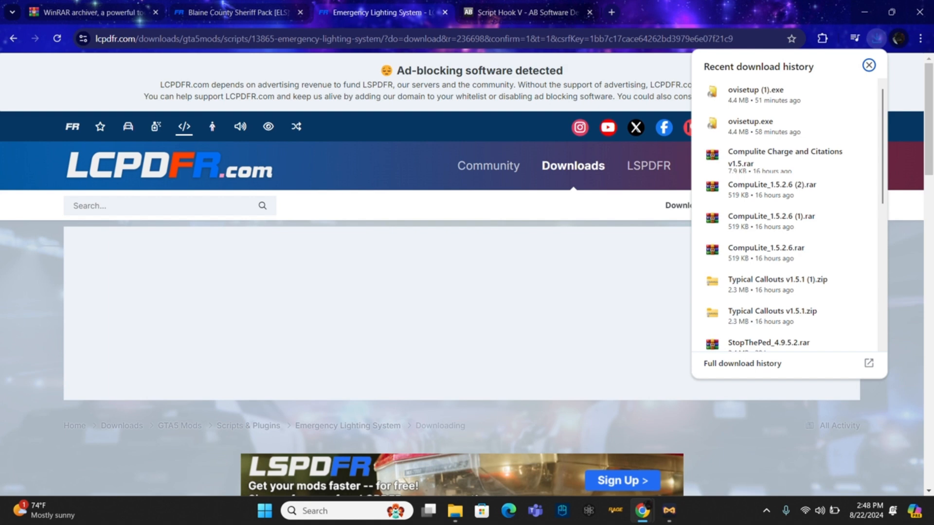
left_click(578, 142)
left_click(854, 38)
left_click(876, 39)
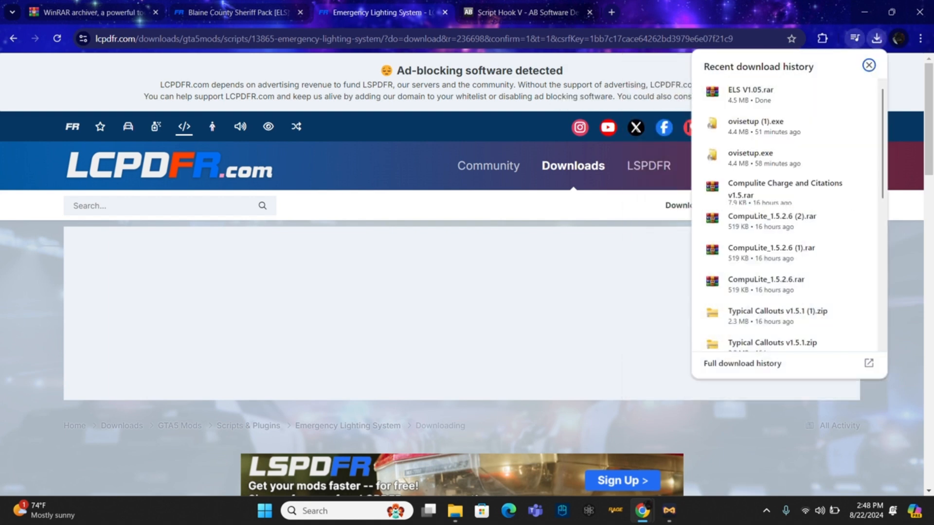
left_click(876, 38)
Return to the Emergency Lighting System page, download AdvancedHookV_b3258.zip and check it in the download history.
left_click(14, 38)
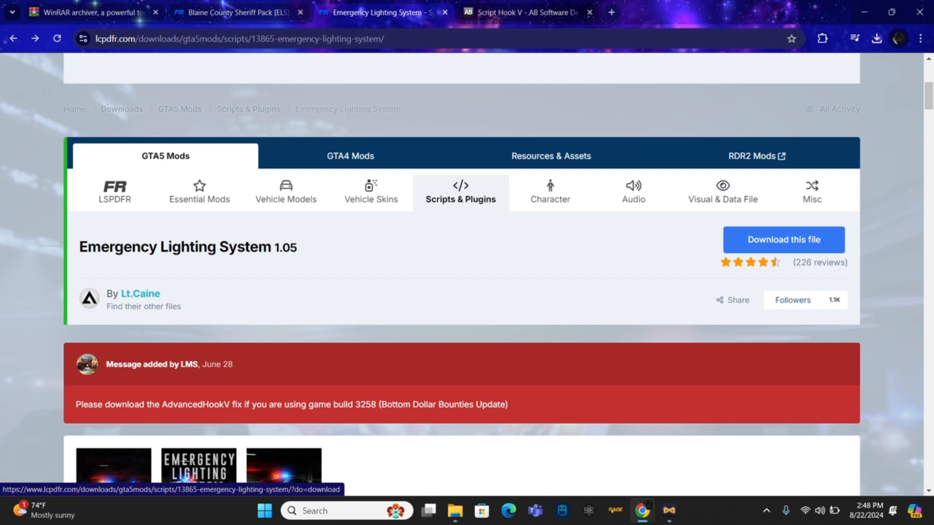
left_click(783, 239)
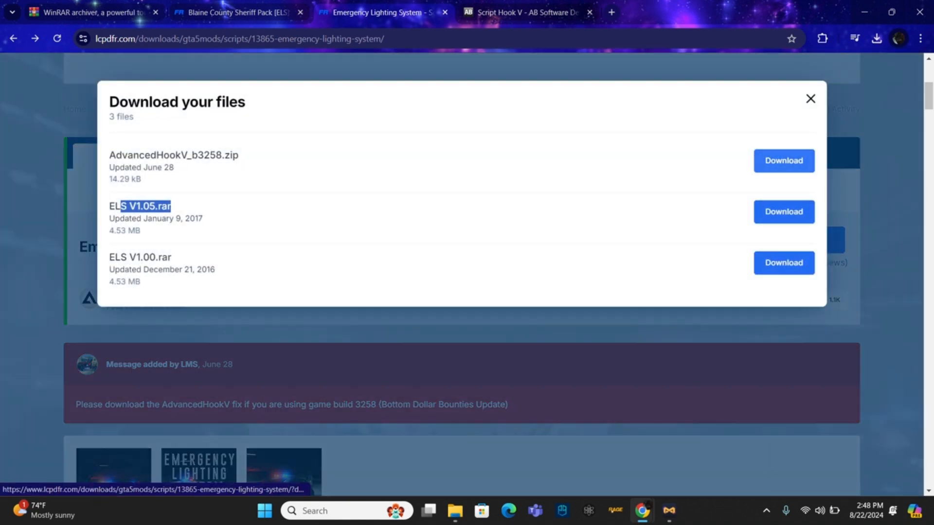
left_click(781, 161)
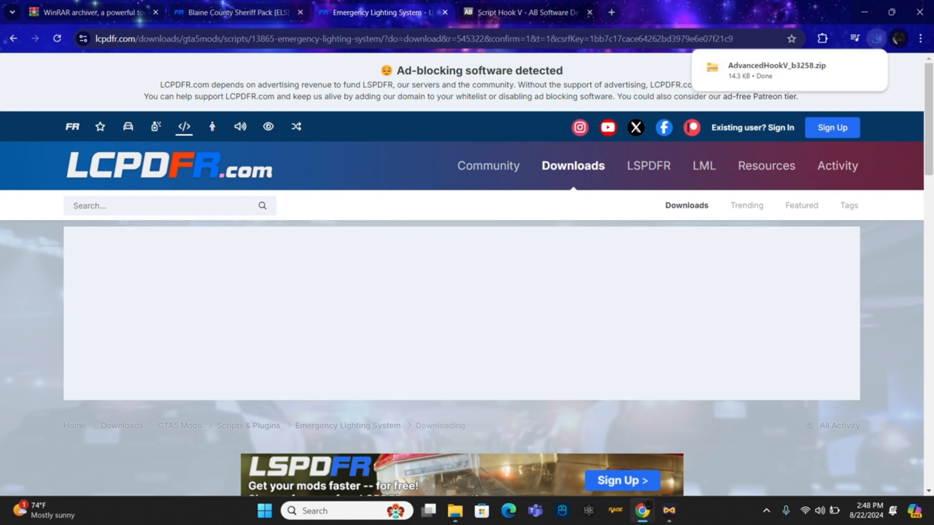
left_click(876, 38)
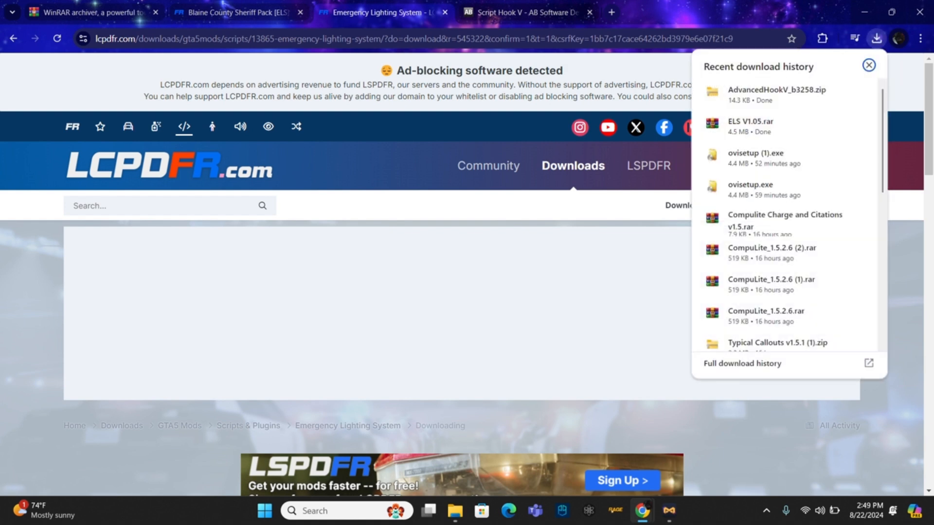
left_click(876, 38)
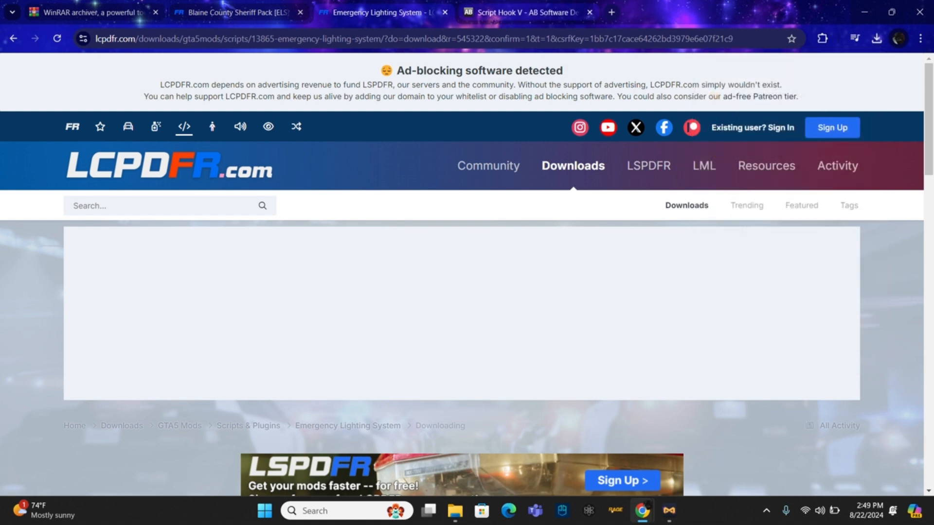
mouse_move(454, 511)
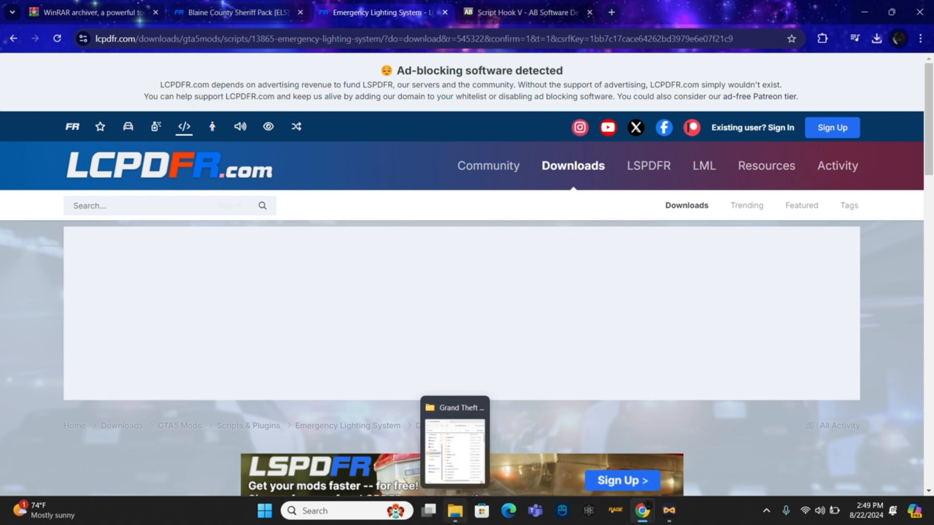
Download WinRAR x64 (64 bit) 7.01 from the RARLAB page and install it with the default folder and setup options.
left_click(87, 12)
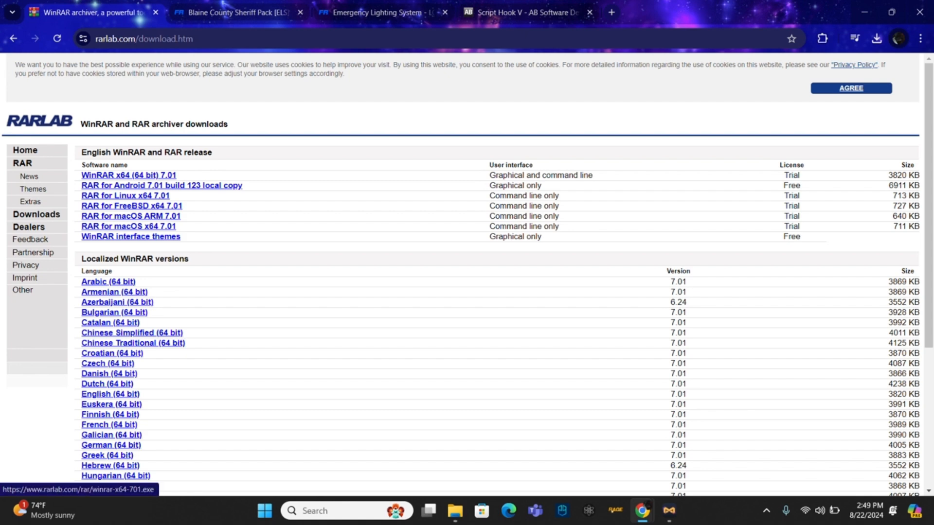
left_click(129, 175)
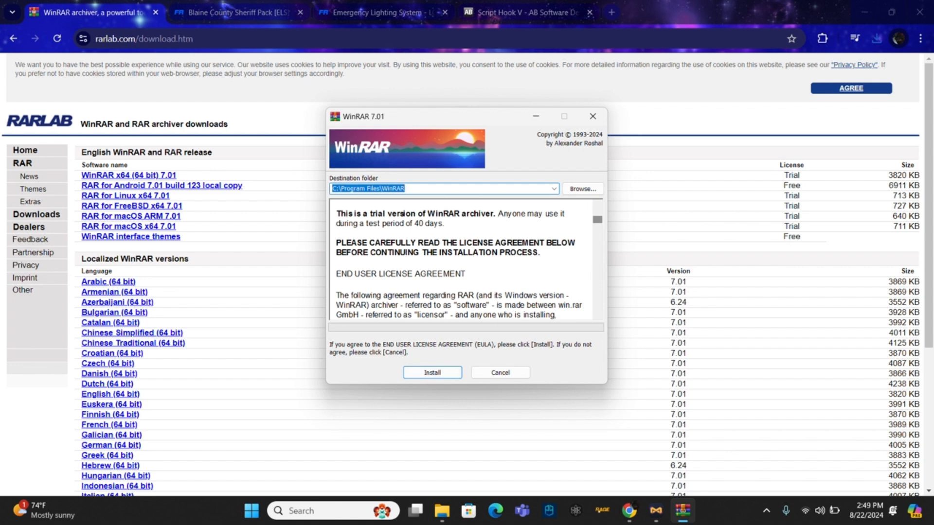
left_click(432, 372)
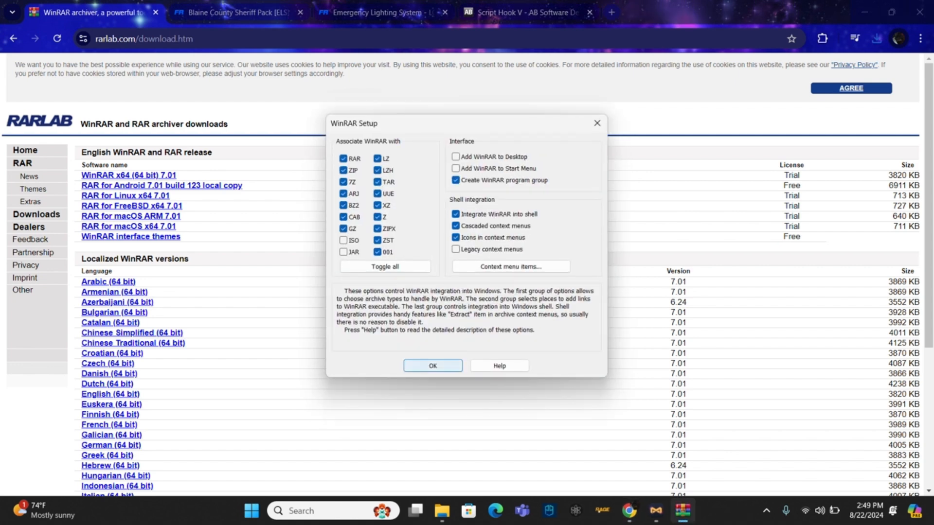
left_click(433, 366)
left_click(465, 366)
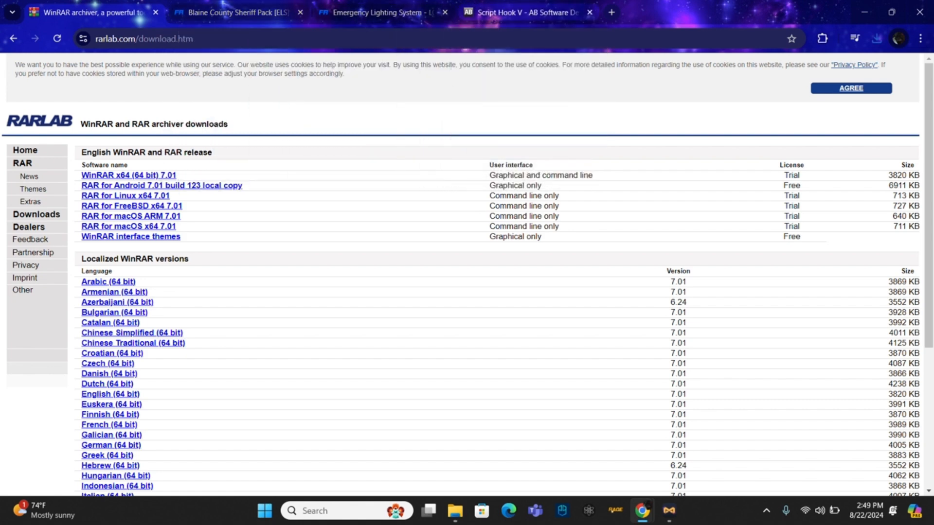
Download Script Hook V v1.0.3274.0 from the AB Software Development page.
left_click(523, 12)
scroll(467, 258, "down", 2)
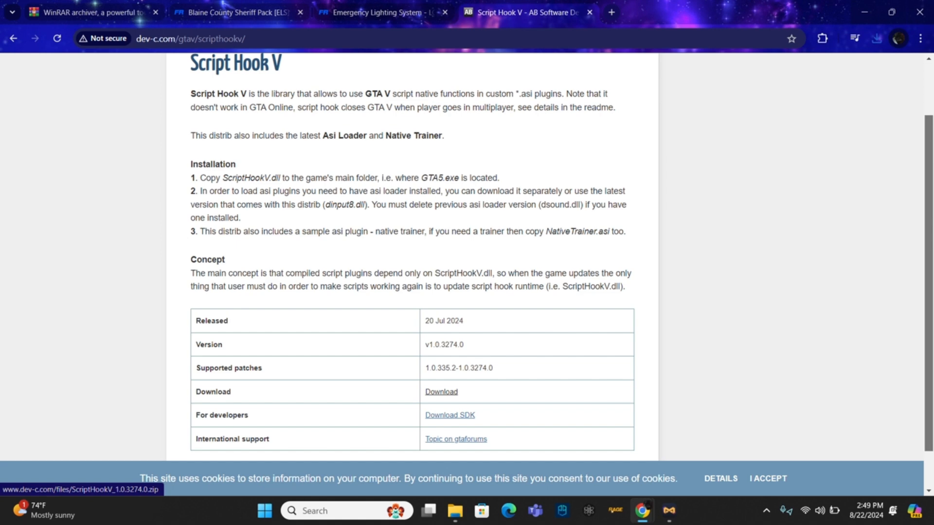
left_click(441, 391)
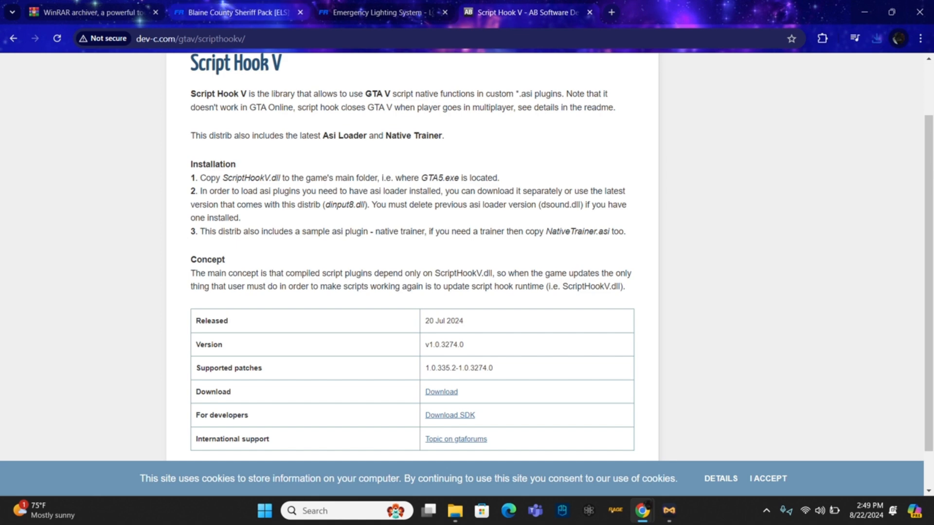
Download BCSO Mega-Pack.rar from the Blaine County Sheriff Pack [ELS] page and check it in the download history.
left_click(233, 12)
left_click(788, 229)
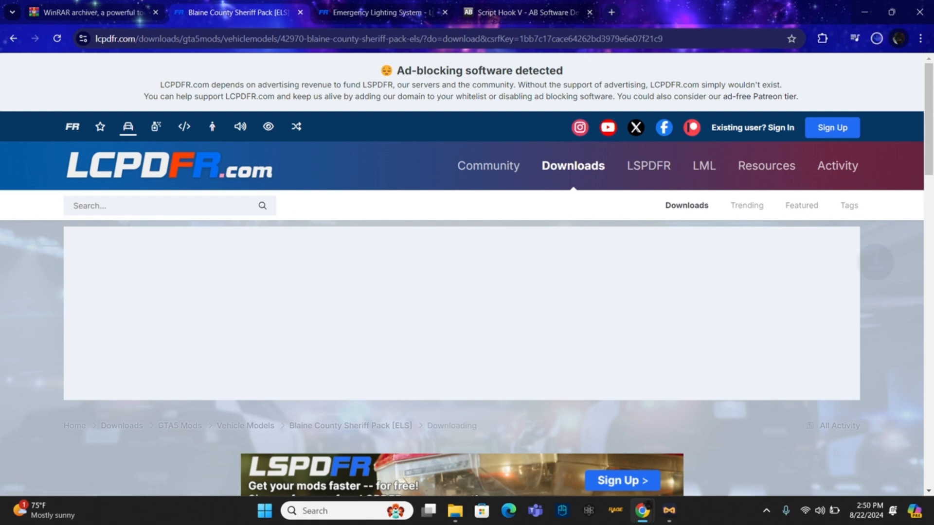
left_click(877, 38)
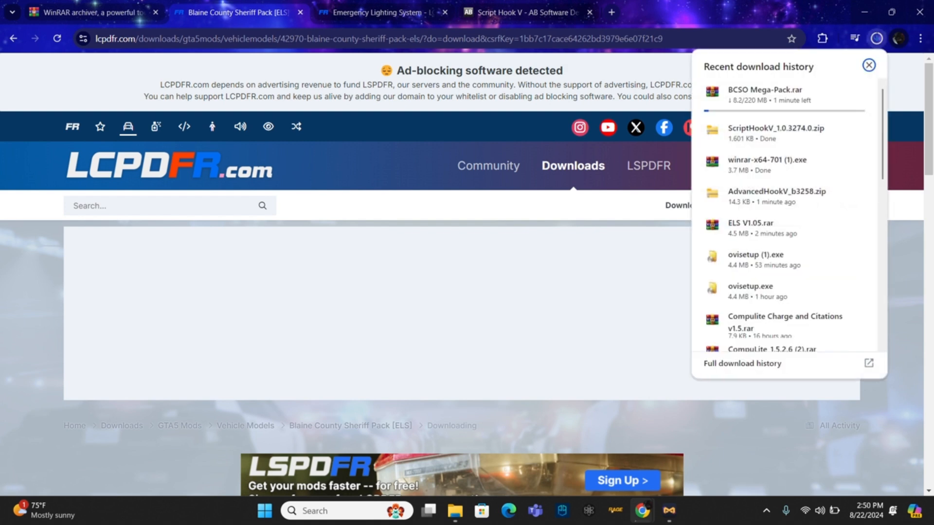
left_click(877, 39)
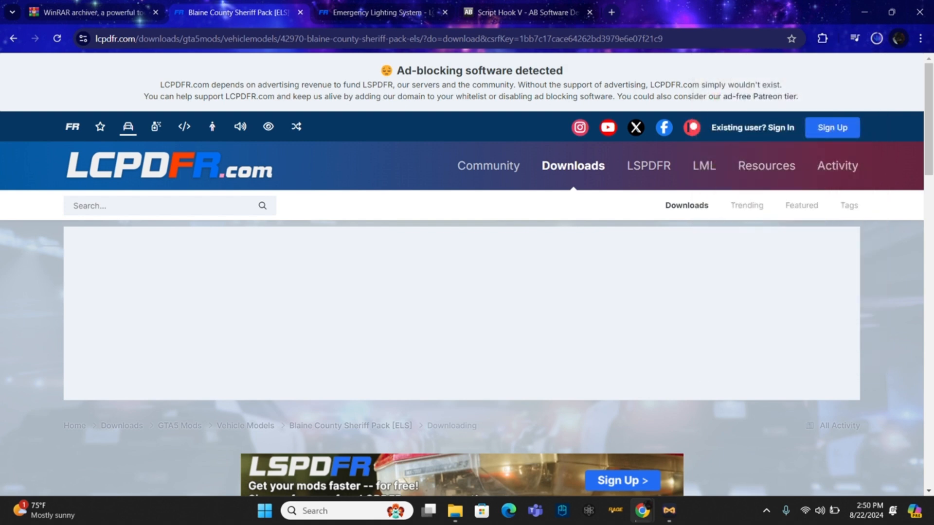
Open the Downloads folder in File Explorer and open the ELS V1.05 archive with WinRAR.
right_click(455, 510)
left_click(414, 182)
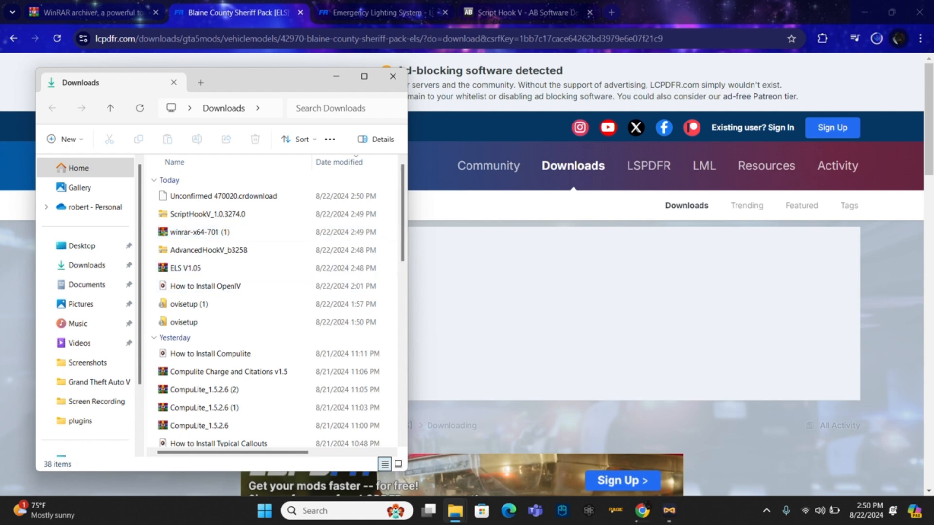
left_click(184, 268)
right_click(195, 268)
mouse_move(241, 249)
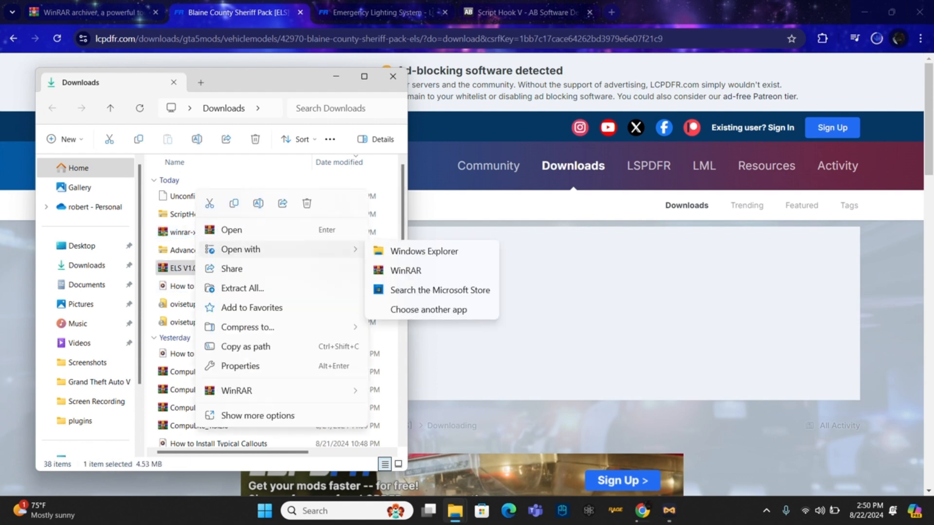
left_click(405, 271)
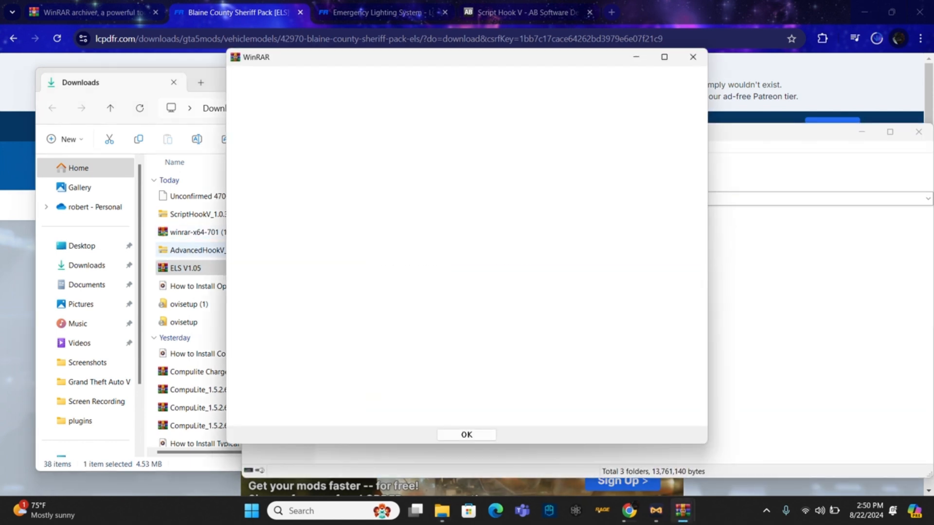
Open the AdvancedHookV_b3258 archive from the Downloads folder with WinRAR.
left_click(195, 250)
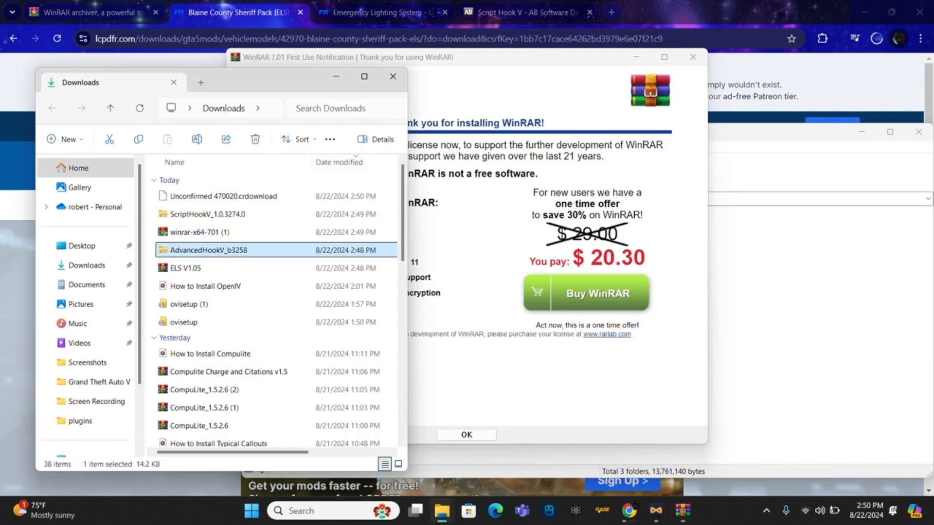
right_click(195, 250)
mouse_move(291, 154)
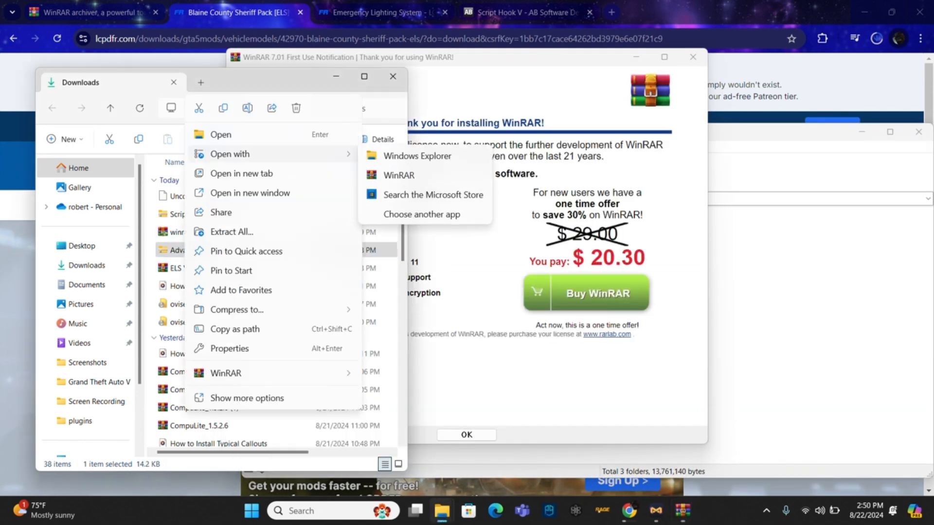
left_click(418, 175)
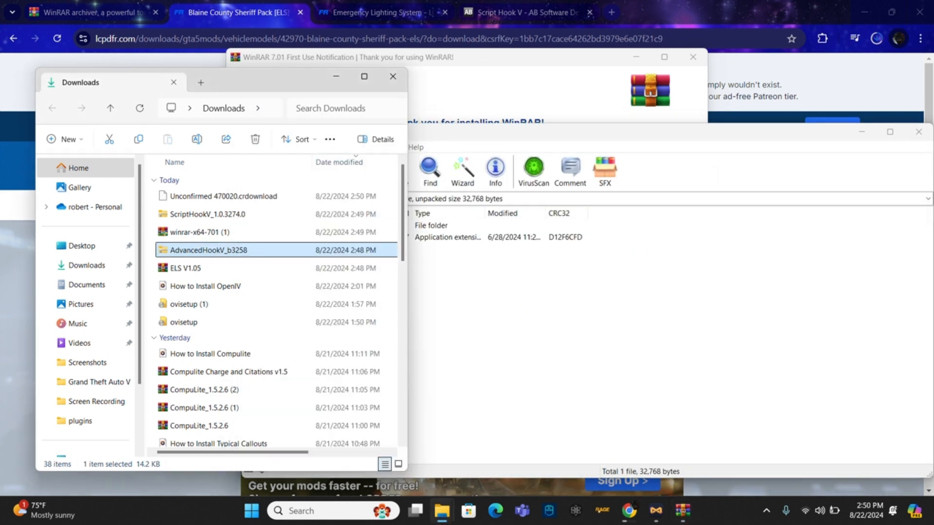
Close the WinRAR first use notification and return to the Downloads folder.
mouse_move(682, 510)
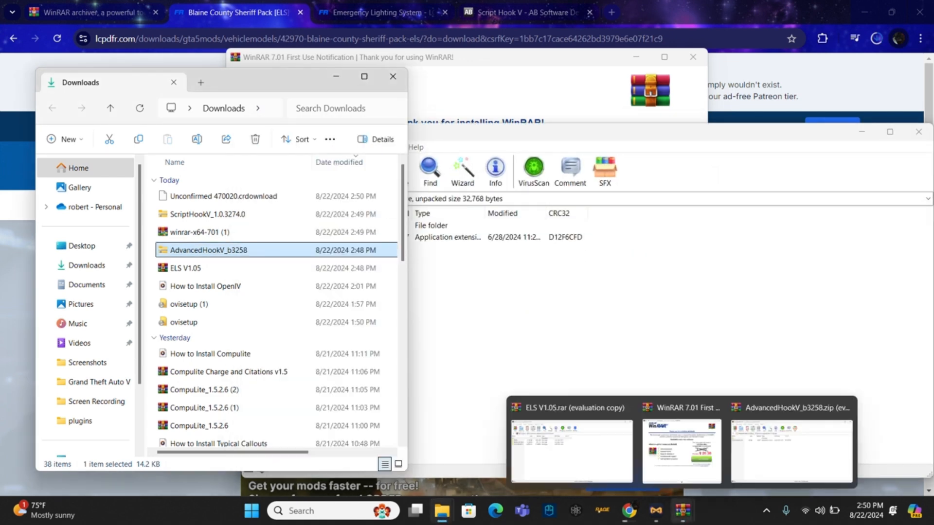
mouse_move(685, 450)
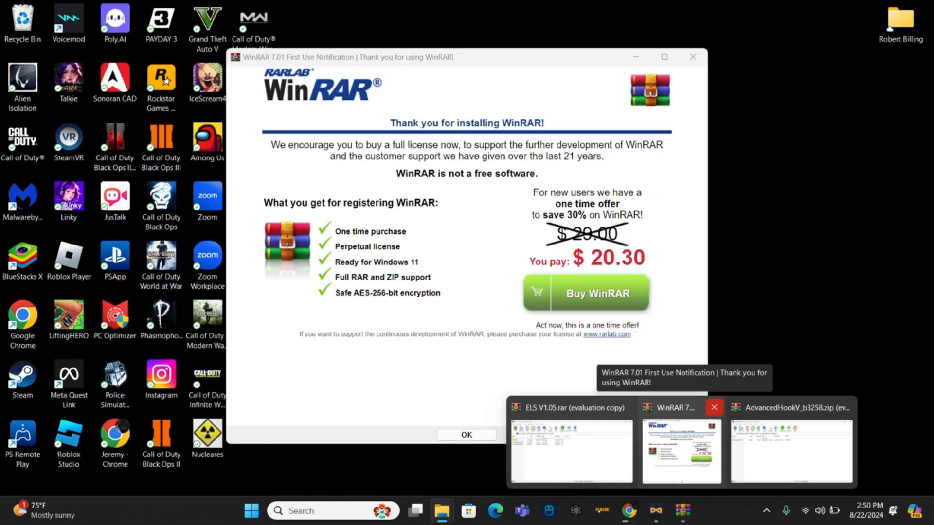
left_click(714, 408)
left_click(743, 455)
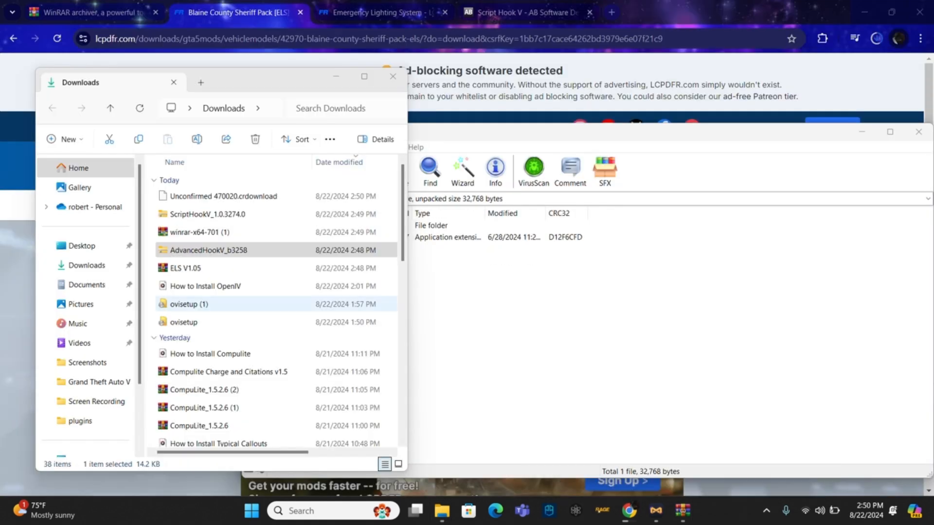
left_click(292, 80)
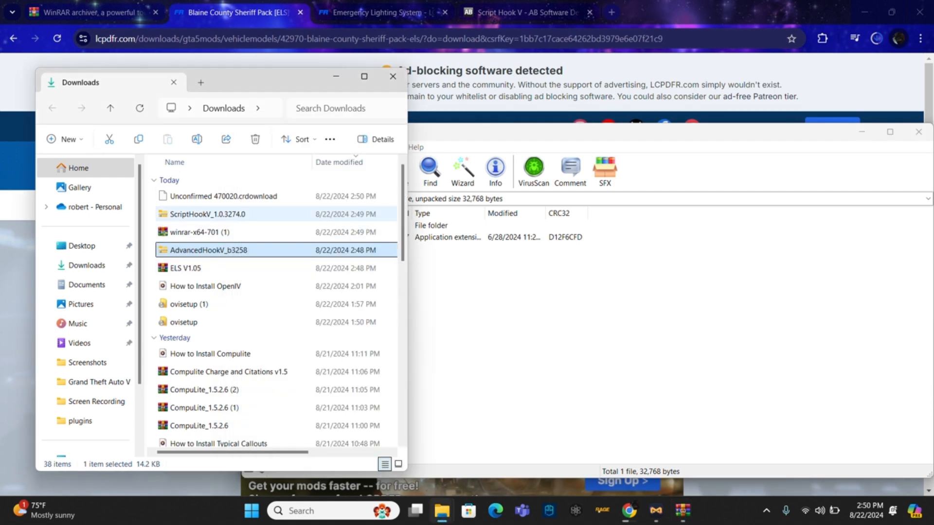
Open the ScriptHookV_1.0.3274.0 archive from the Downloads folder with WinRAR.
right_click(229, 222)
left_click(182, 214)
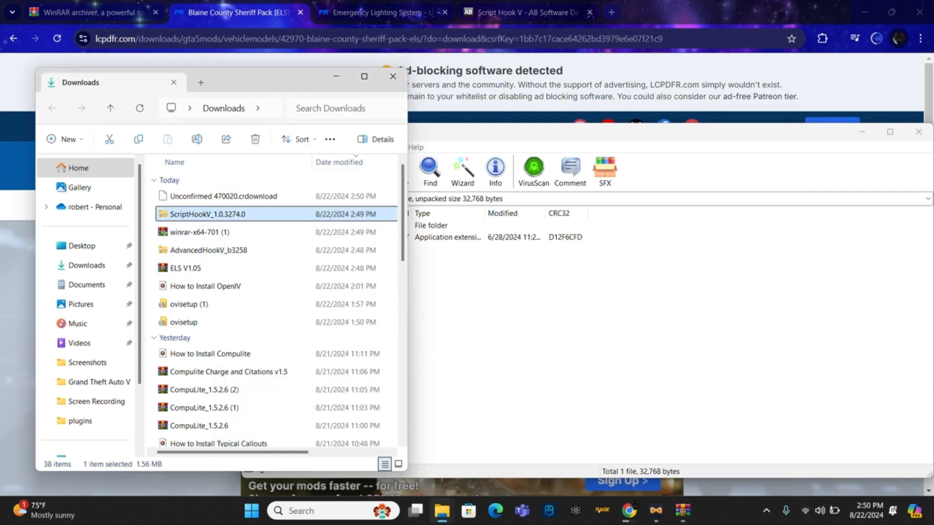
right_click(182, 214)
mouse_move(273, 153)
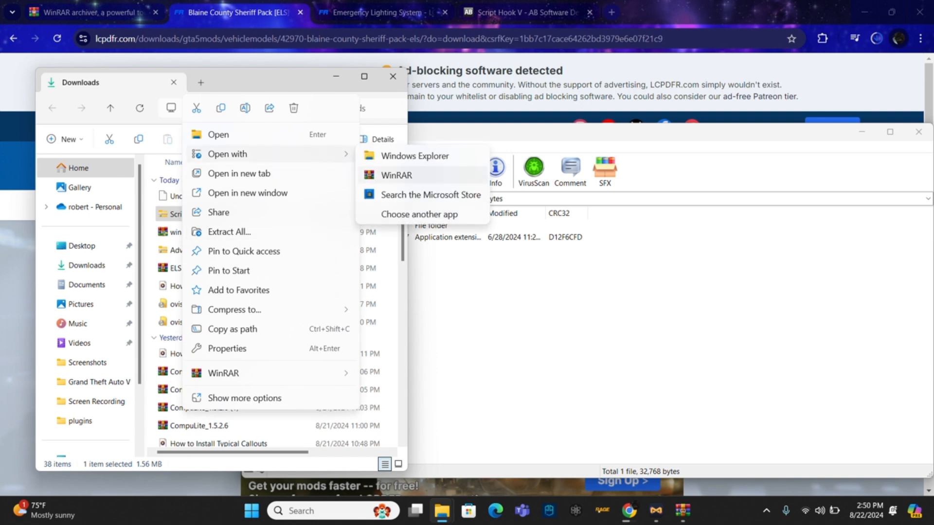
left_click(396, 175)
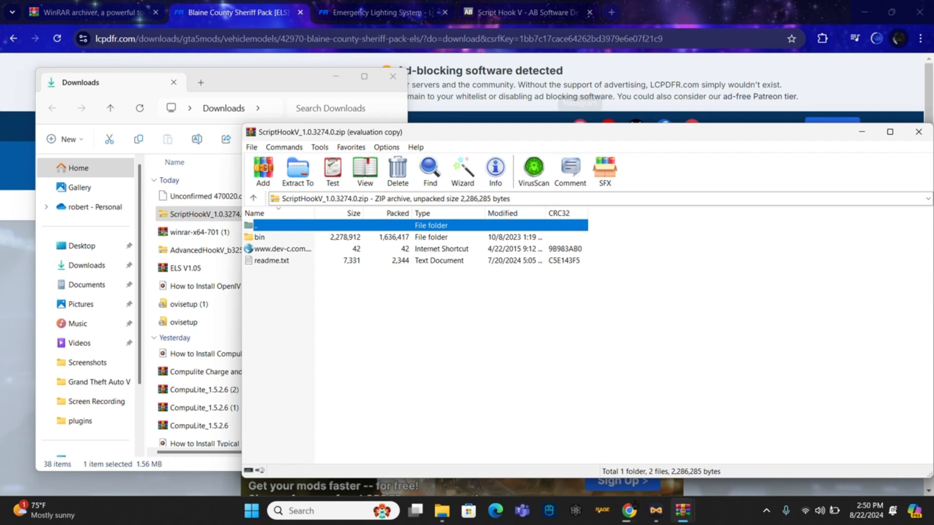
Clear the view by switching to Chrome and bring up the Grand Theft Auto V game folder in File Explorer.
left_click(629, 511)
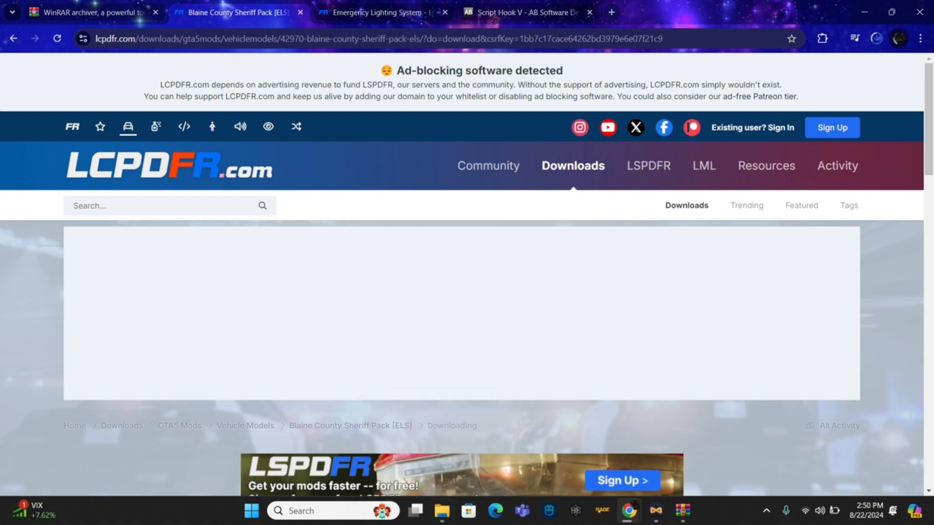
left_click(498, 407)
left_click(441, 451)
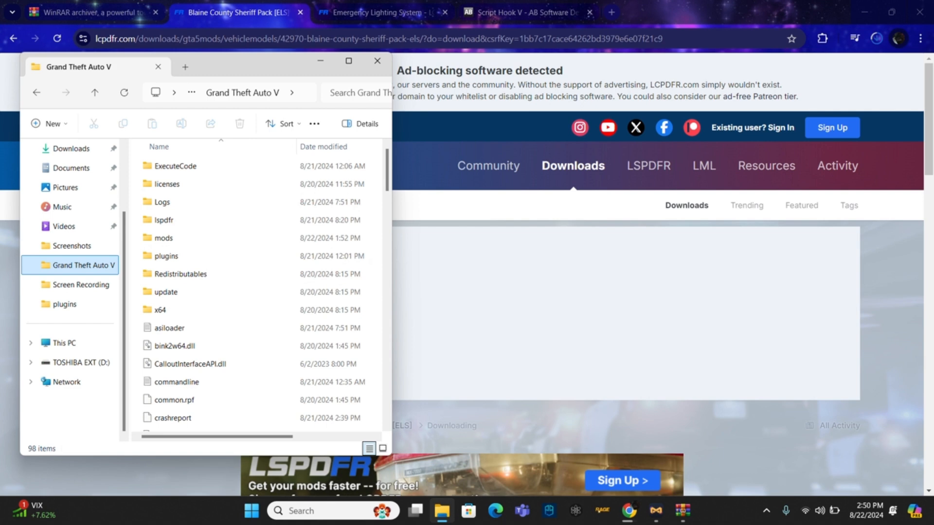
Switch to the ScriptHookV_1.0.3274.0.zip window in WinRAR and open its bin folder.
mouse_move(682, 510)
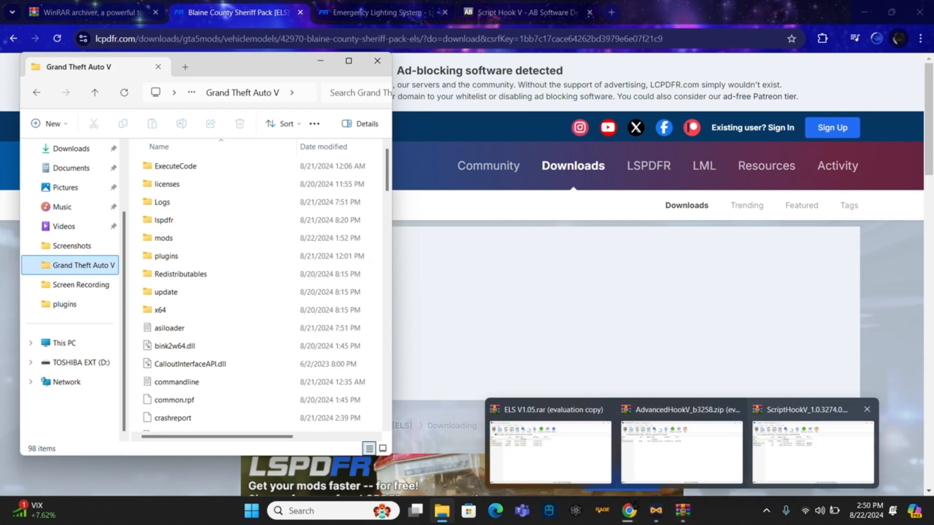
left_click(812, 453)
double_click(260, 237)
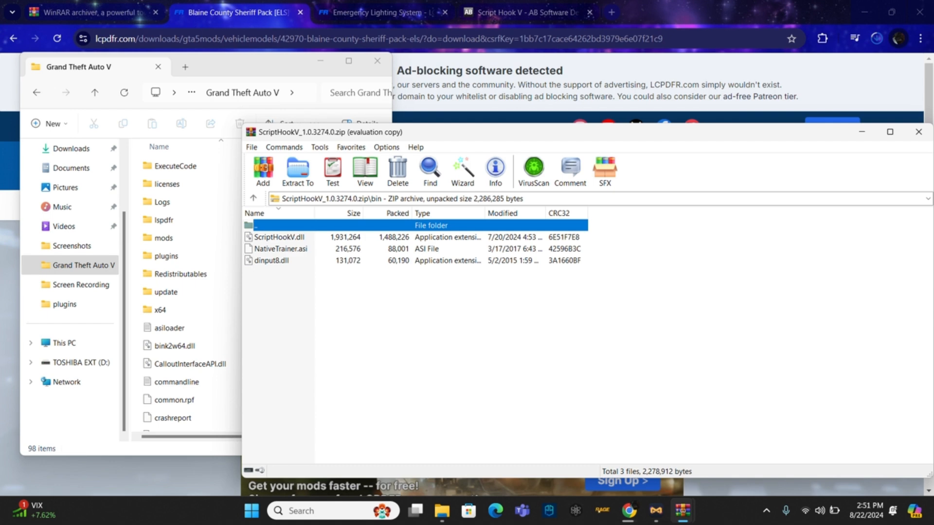
Look through the Grand Theft Auto V folder for dinput8.dll, NativeTrainer.asi and ScriptHookV.dll.
left_click(253, 66)
scroll(262, 292, "down", 3)
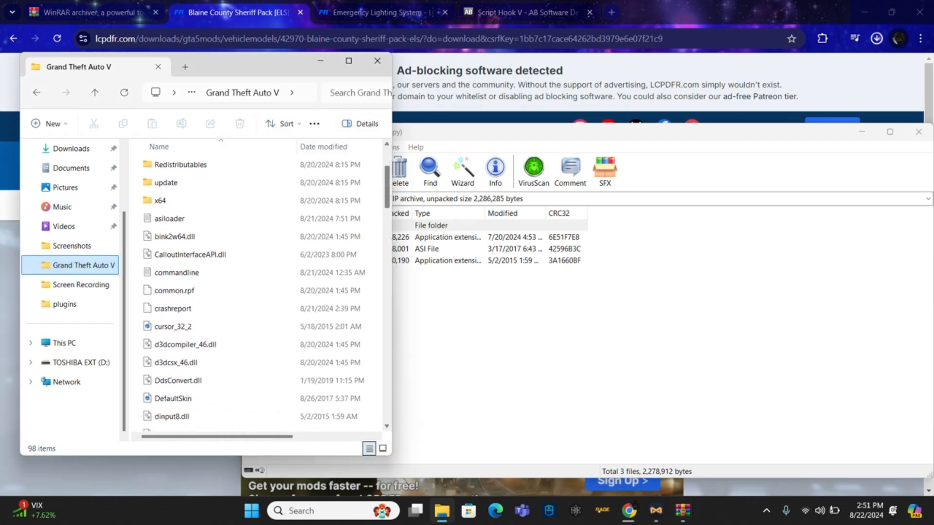
scroll(262, 292, "down", 4)
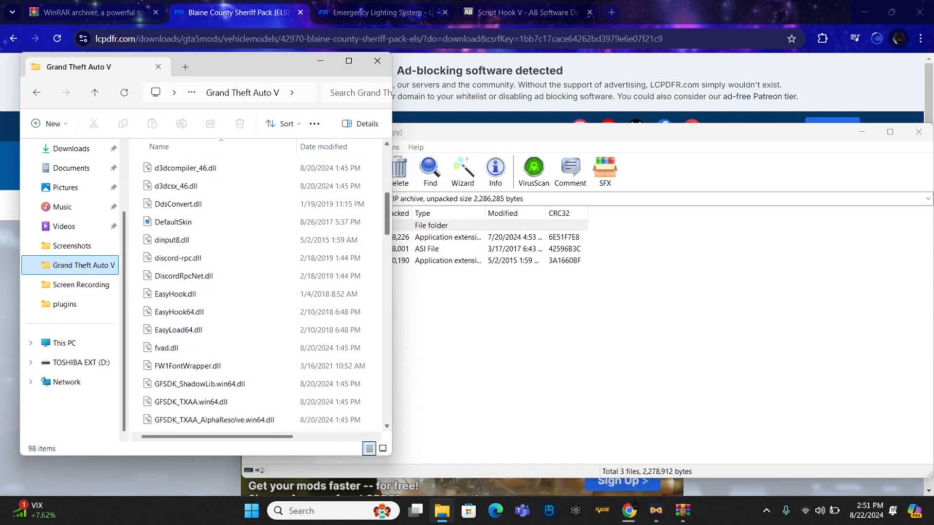
scroll(263, 292, "down", 4)
scroll(263, 292, "up", 10)
scroll(263, 292, "down", 8)
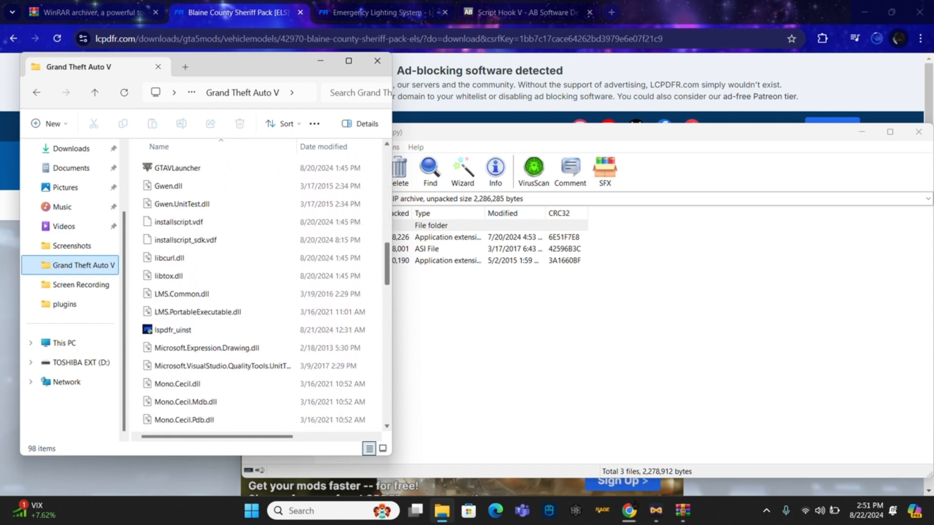
scroll(262, 292, "down", 4)
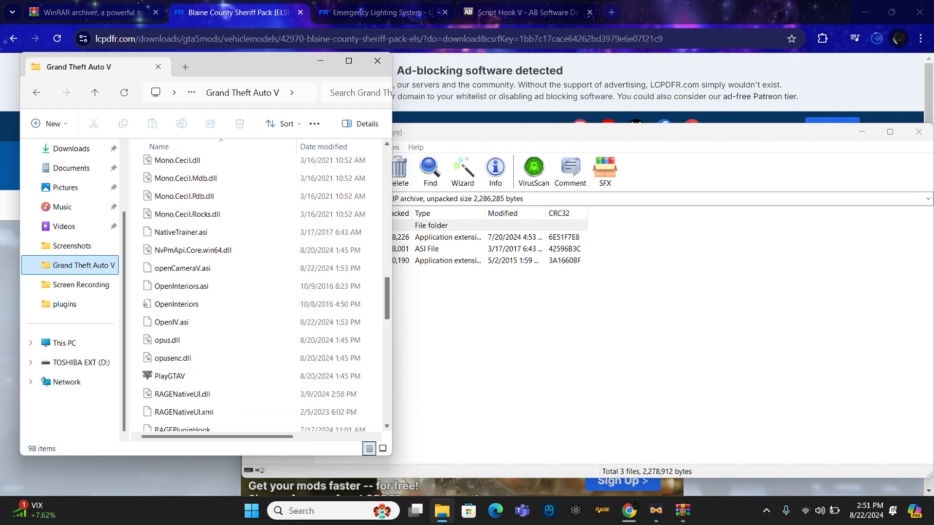
scroll(262, 291, "down", 2)
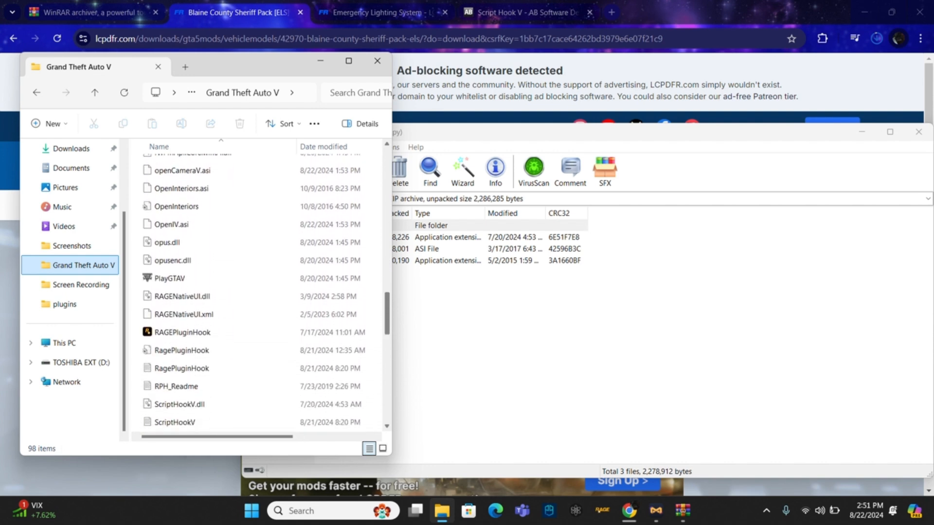
scroll(263, 342, "down", 2)
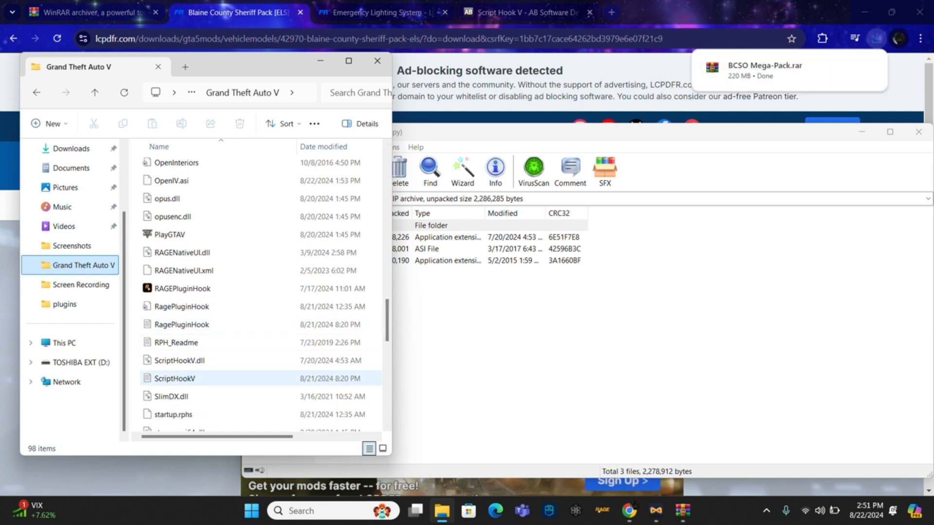
left_click(457, 350)
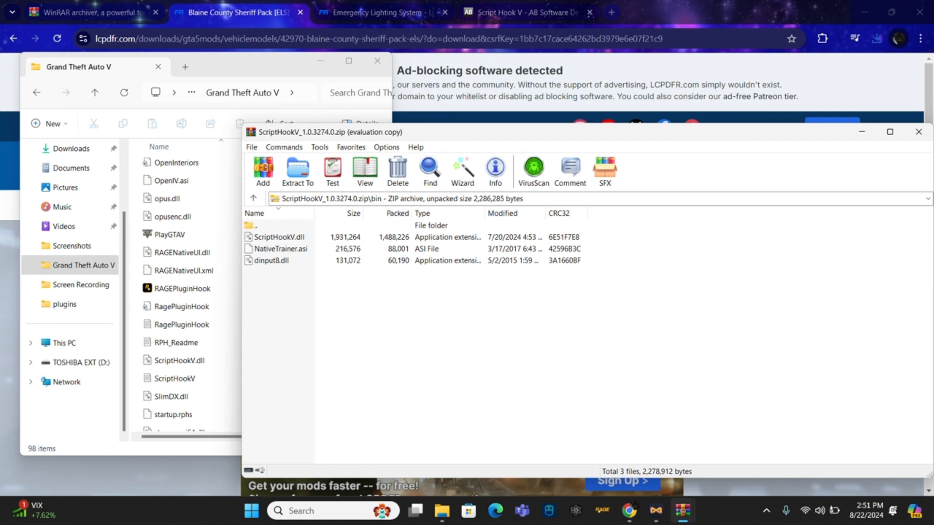
left_click(257, 66)
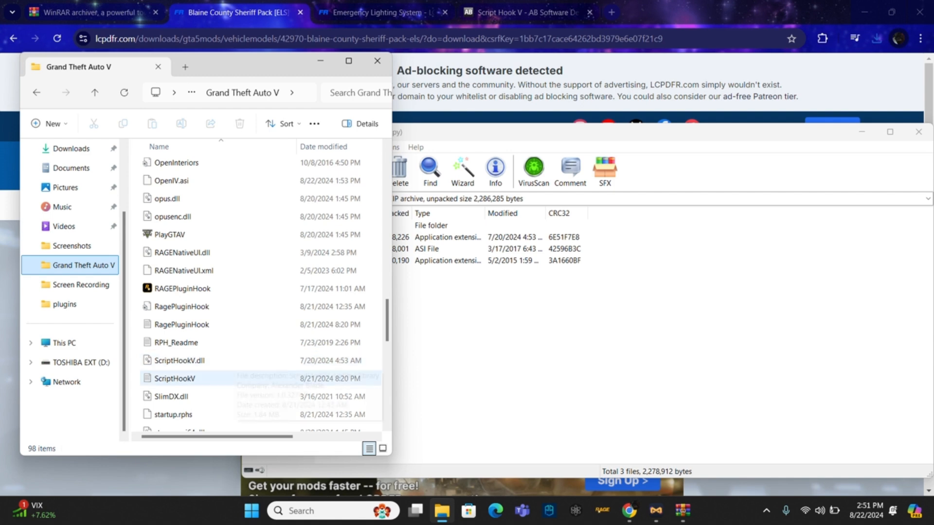
Copy ScriptHookV.dll, NativeTrainer.asi and dinput8.dll from the archive's bin folder into the Grand Theft Auto V folder, replacing existing copies.
left_click(486, 340)
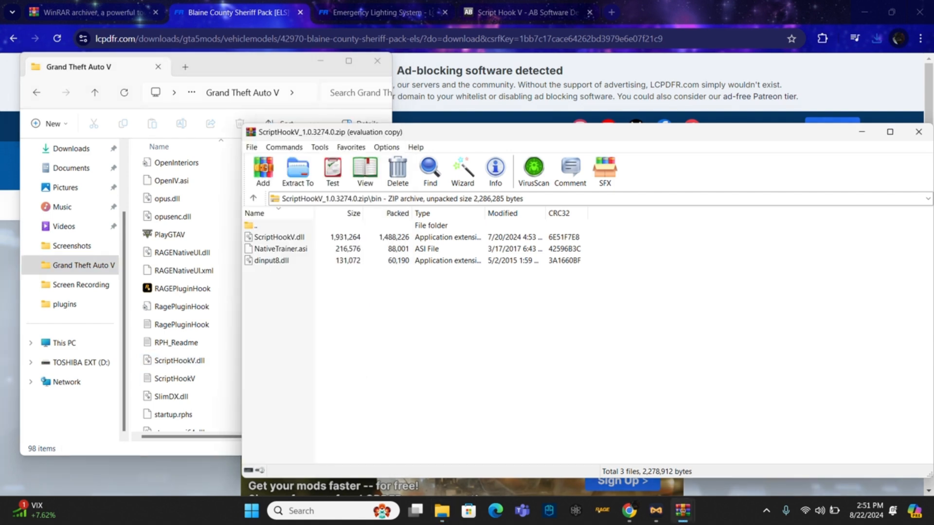
left_click_drag(597, 234, 491, 262)
left_click_drag(282, 249, 204, 292)
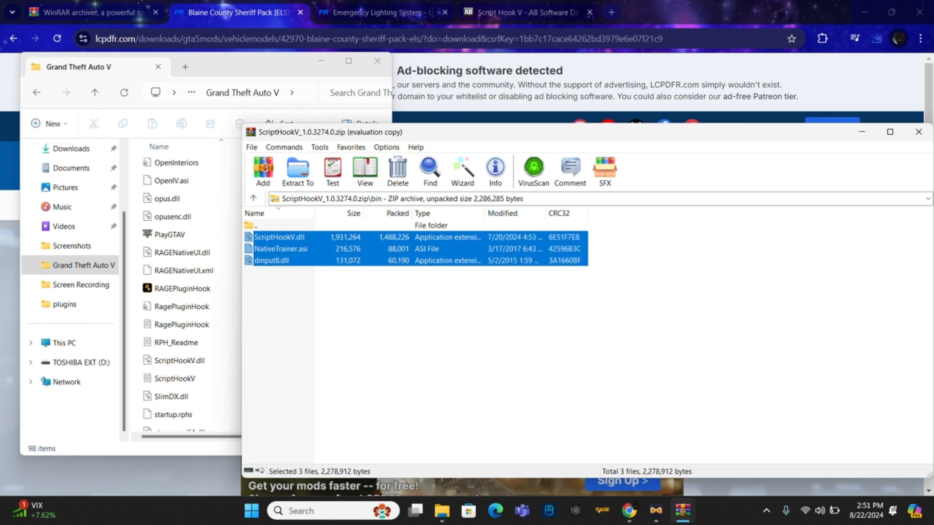
left_click(229, 192)
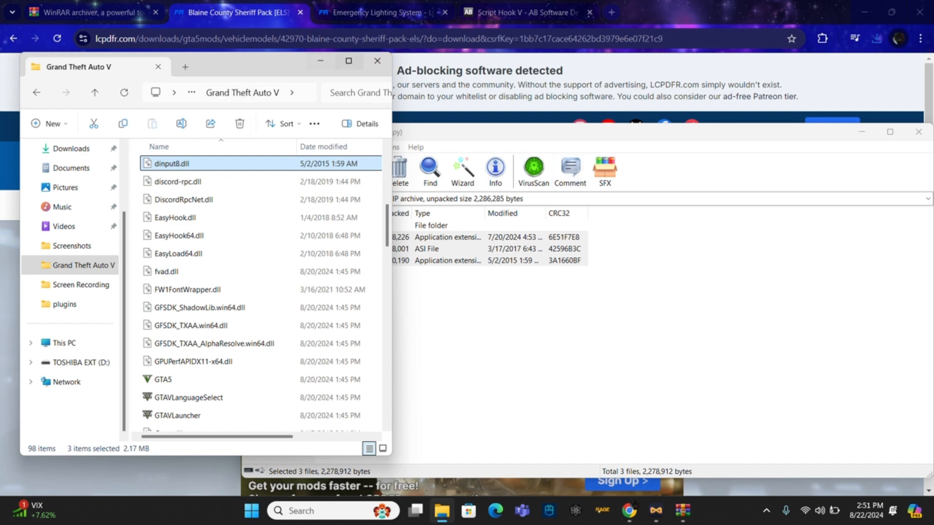
scroll(386, 221, "up", 8)
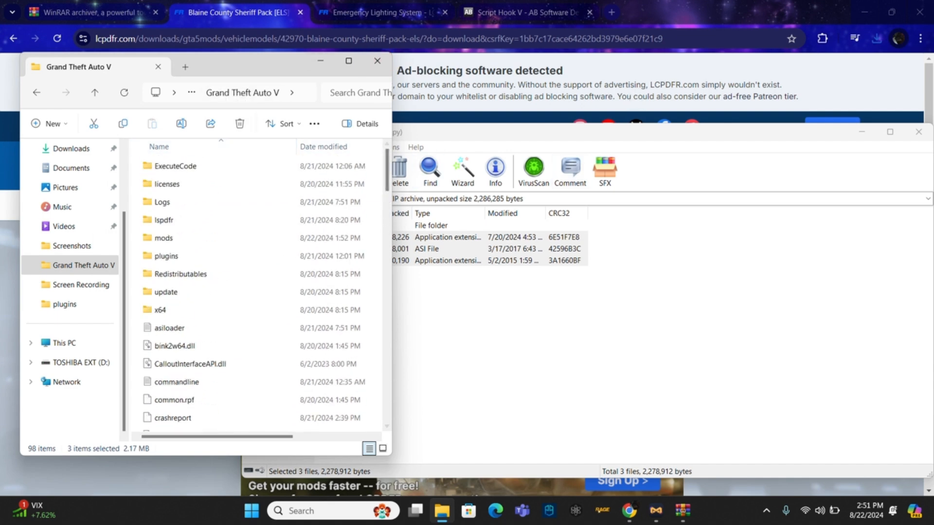
Reopen the Grand Theft Auto V folder in a fresh File Explorer window and close the ScriptHookV_1.0.3274.0.zip archive.
left_click(376, 60)
right_click(441, 510)
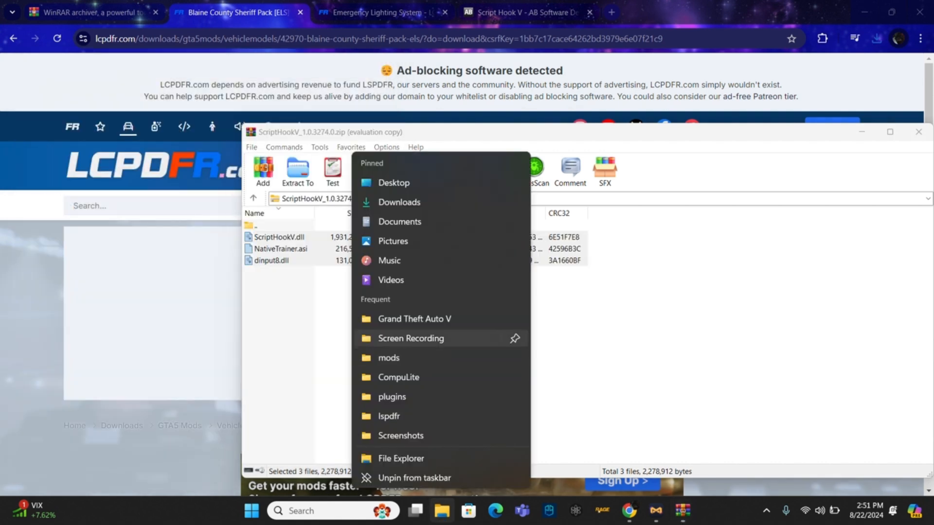
left_click(415, 319)
left_click(535, 321)
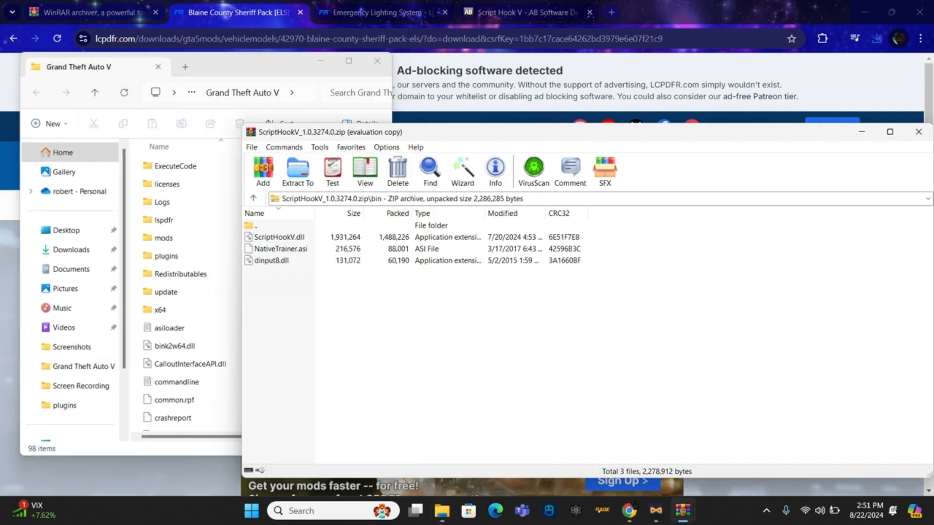
left_click(918, 131)
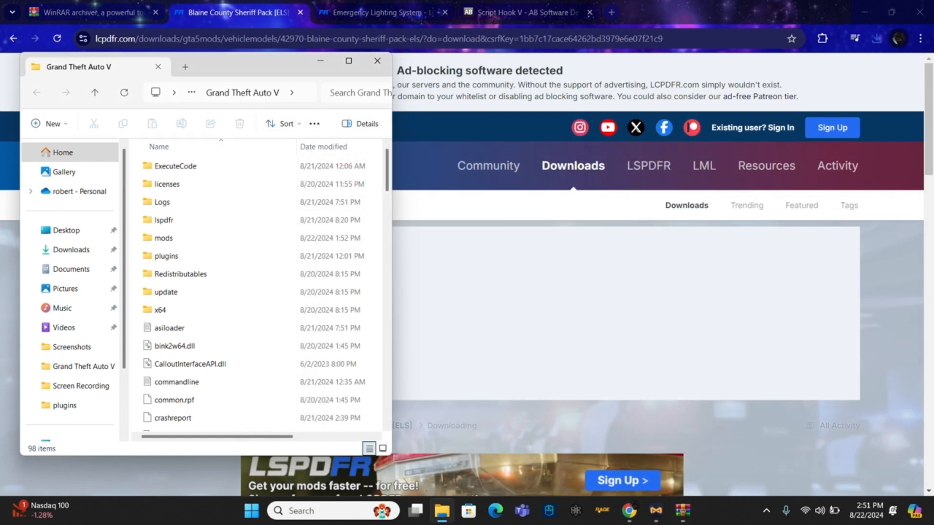
Switch to the ELS V1.05.rar archive in WinRAR and open its INSTALLATION FILES\Grand Theft Auto V folder.
mouse_move(683, 511)
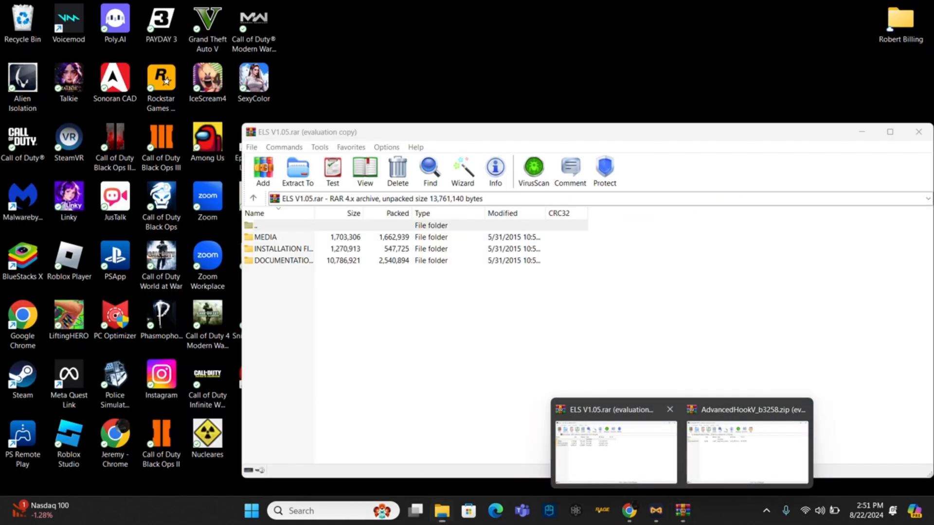
left_click(615, 450)
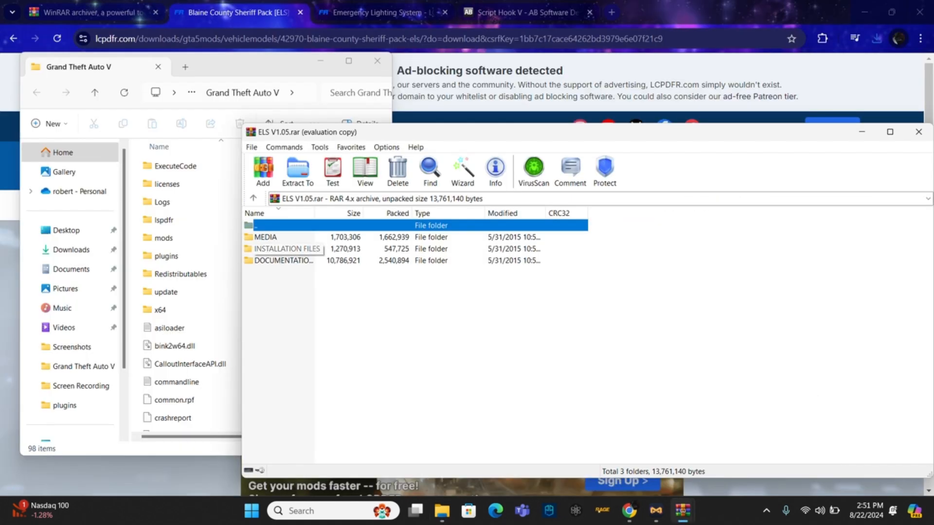
double_click(282, 248)
double_click(282, 237)
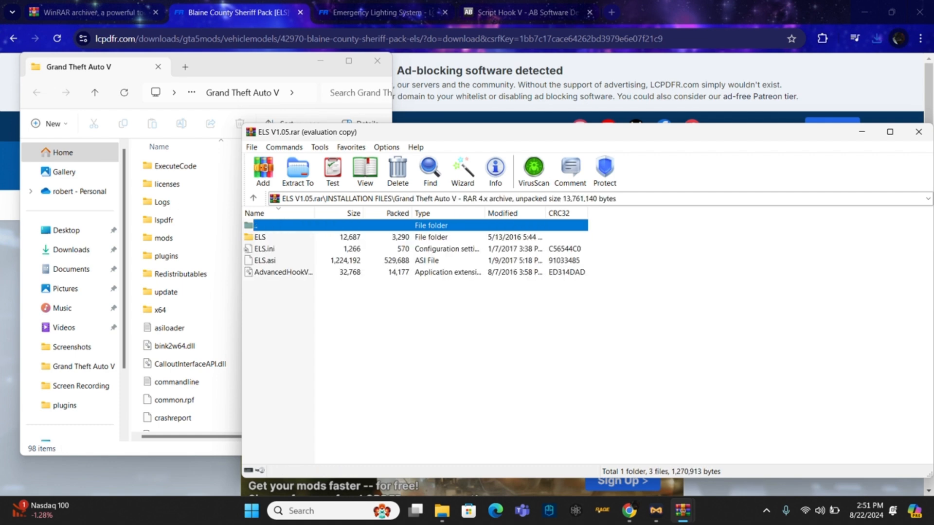
Copy the ELS folder, ELS.ini, ELS.asi and AdvancedHookV.dll from the archive into the Grand Theft Auto V folder.
left_click(359, 311)
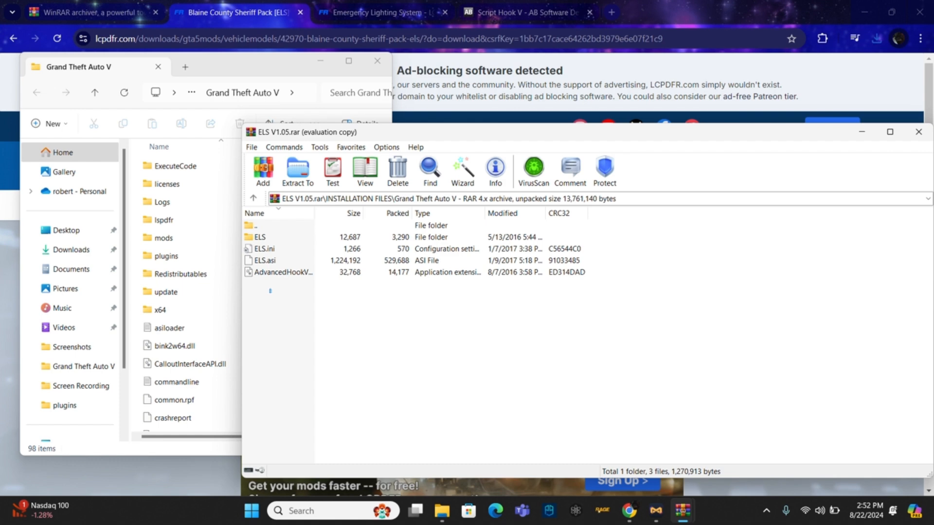
left_click_drag(274, 281, 285, 234)
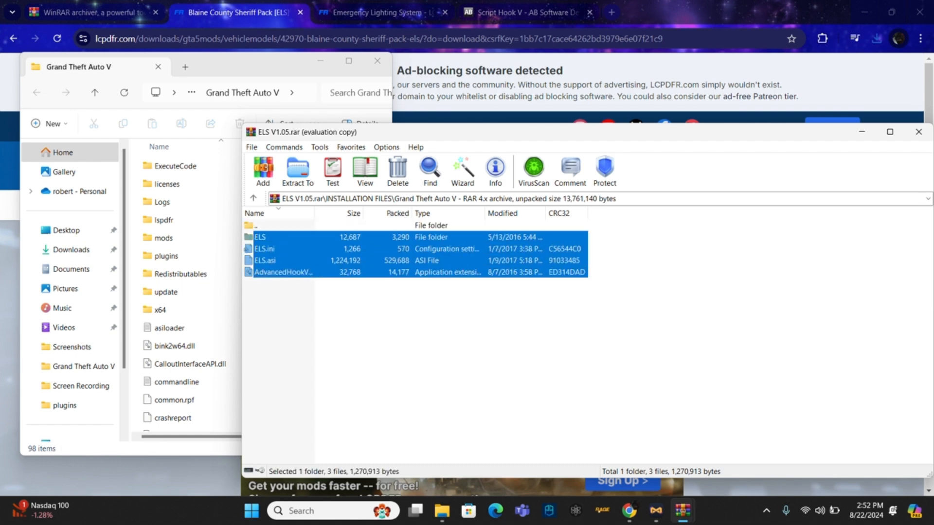
left_click_drag(280, 260, 219, 176)
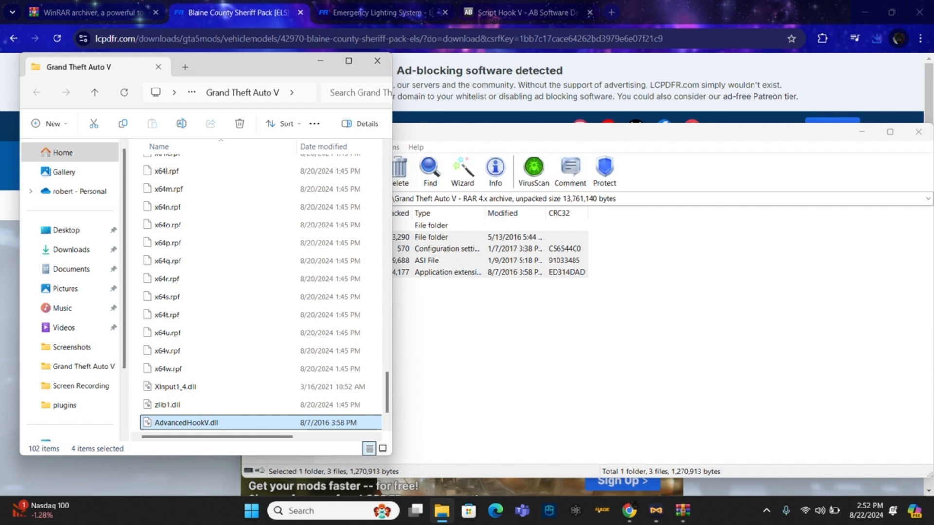
Reopen the Grand Theft Auto V folder in a fresh File Explorer window and close the ELS V1.05.rar archive.
left_click(377, 60)
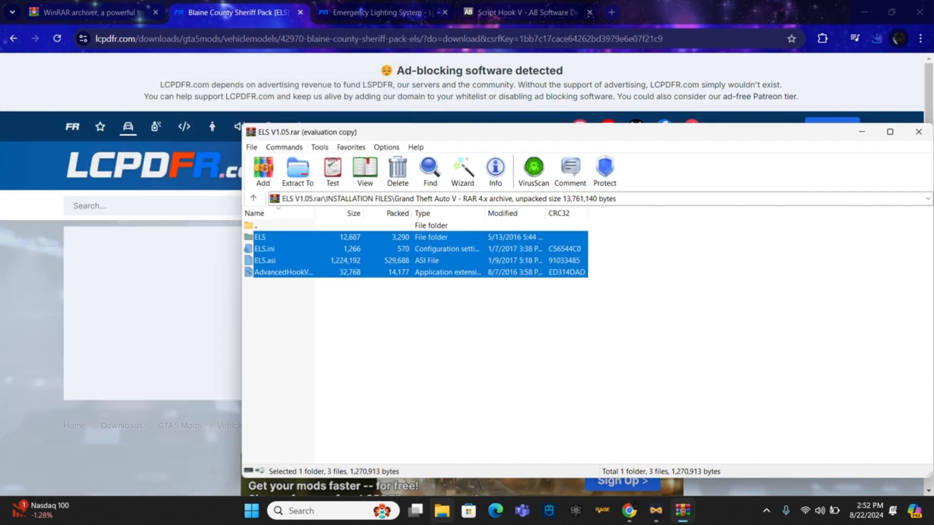
right_click(442, 511)
left_click(437, 319)
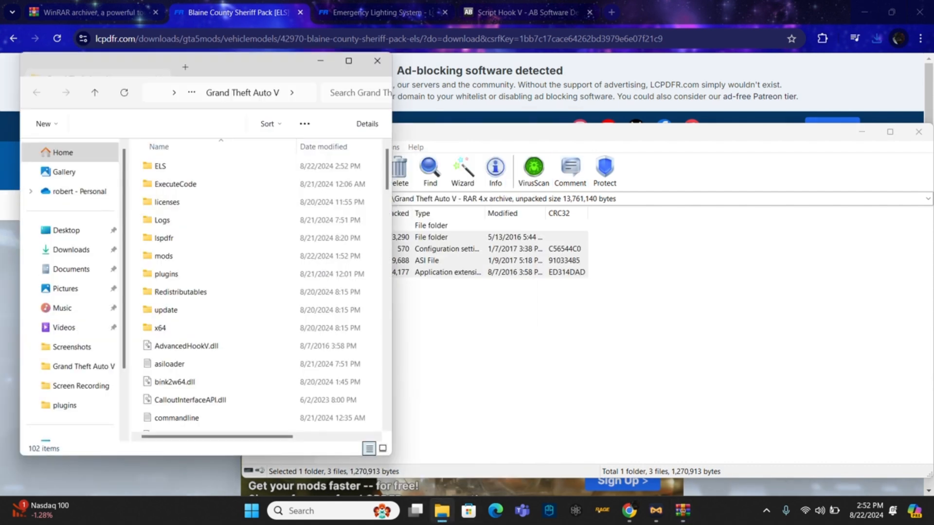
left_click(918, 131)
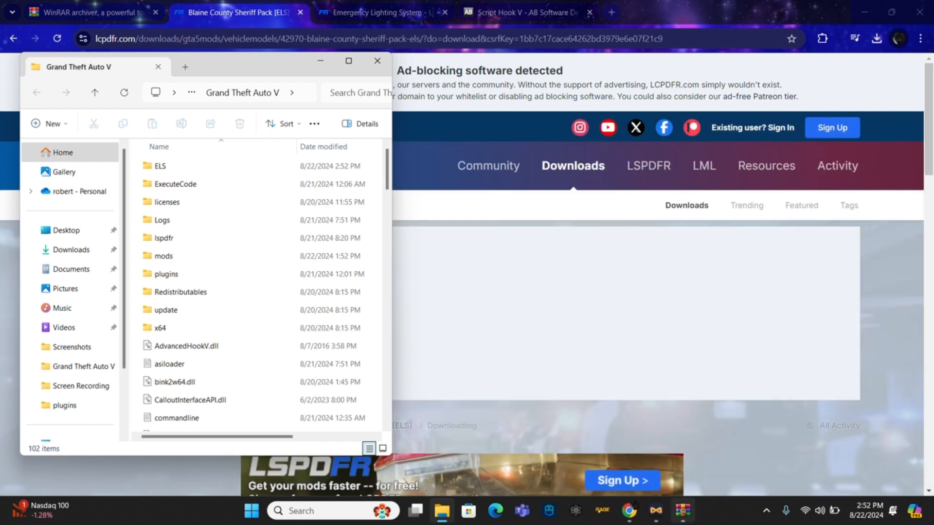
Copy AdvancedHookV.dll from AdvancedHookV_b3258.zip into the Grand Theft Auto V folder, replacing the existing file, and close both windows.
mouse_move(683, 510)
left_click(681, 452)
left_click_drag(233, 238, 302, 243)
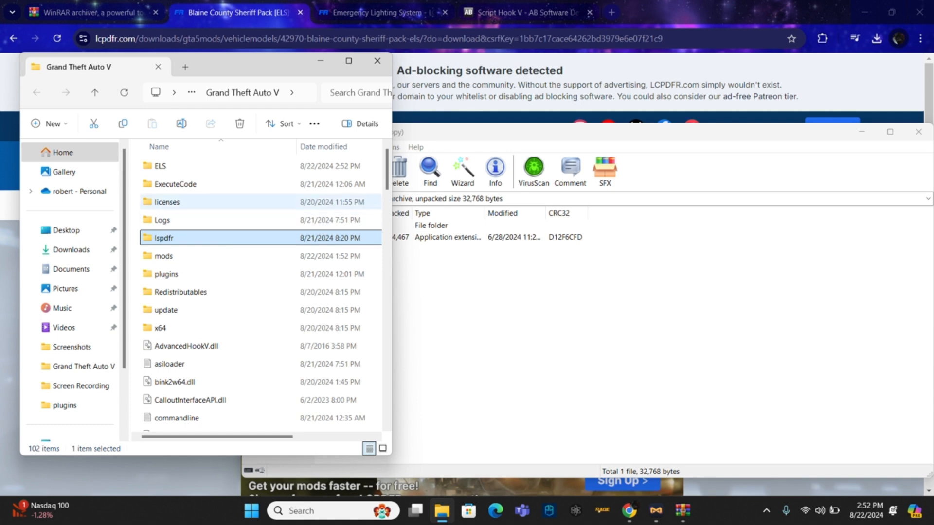
left_click(272, 156)
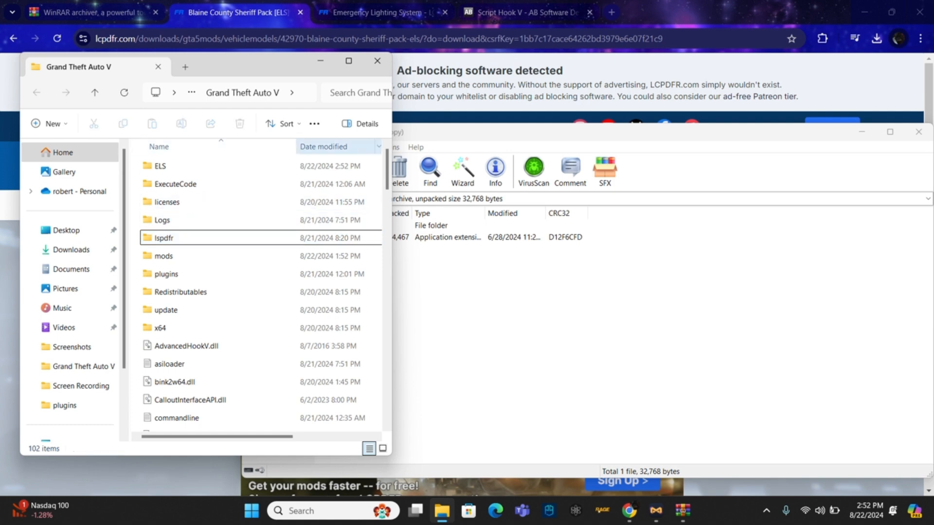
left_click(476, 132)
left_click(279, 237)
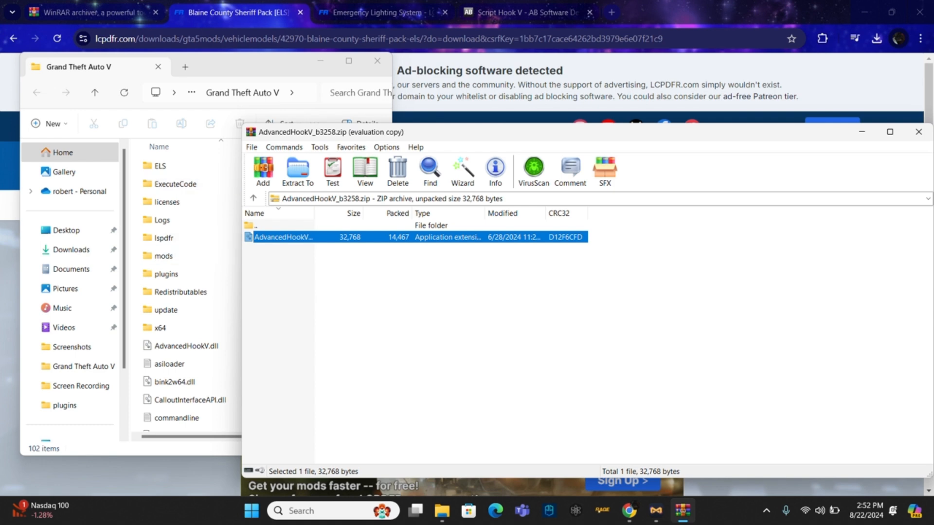
left_click_drag(282, 237, 227, 237)
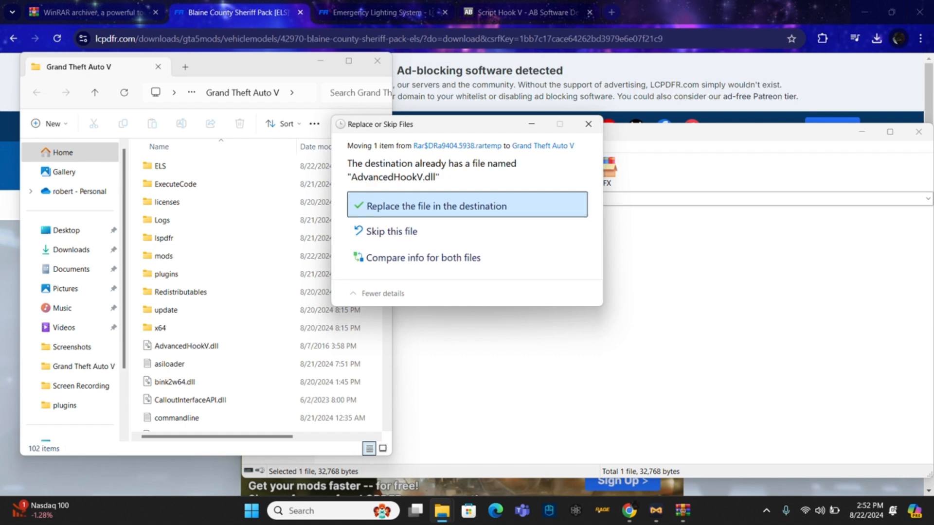
left_click(466, 206)
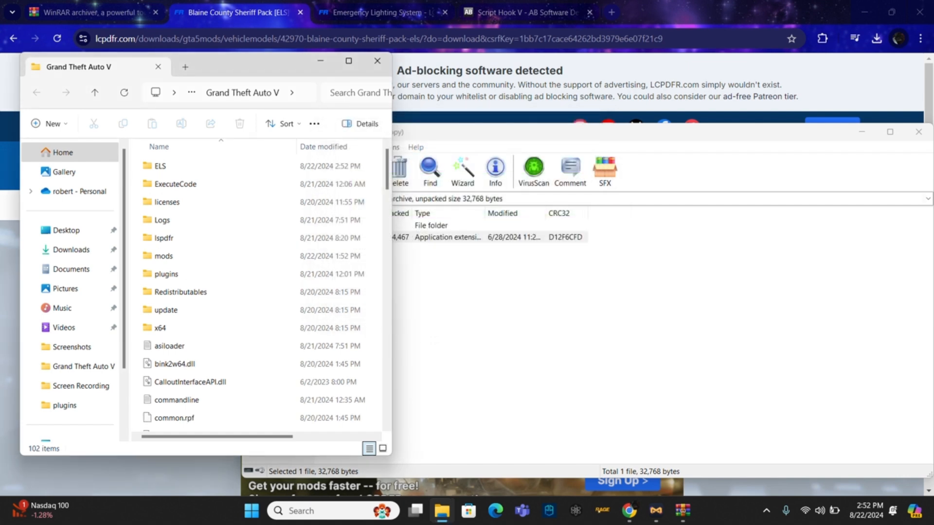
left_click(377, 61)
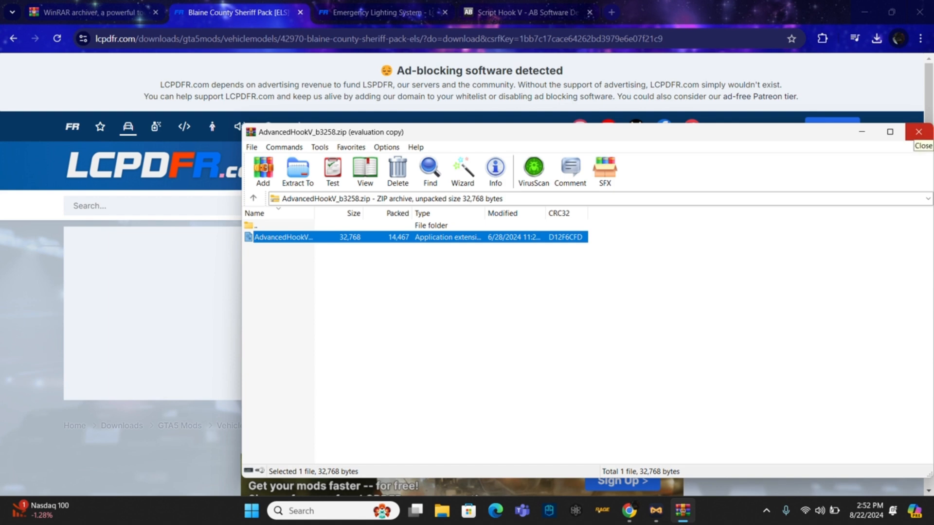
left_click(918, 132)
Check the recent download history in Chrome and the contents of the Grand Theft Auto V folder.
left_click(877, 38)
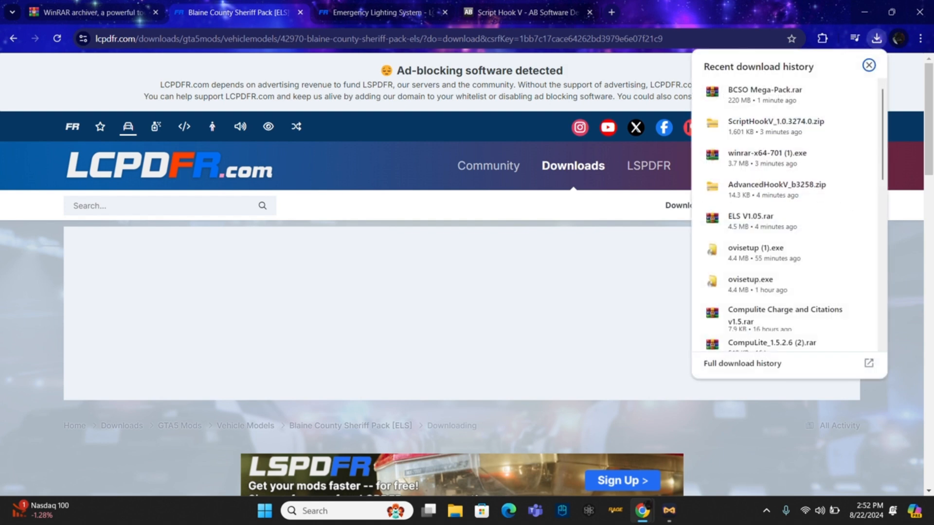
left_click(876, 39)
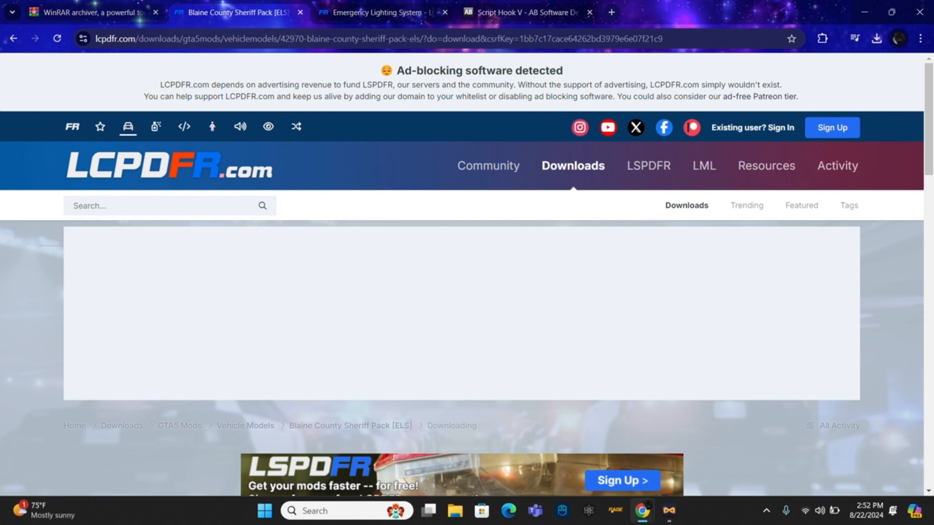
left_click(455, 511)
right_click(455, 510)
left_click(442, 318)
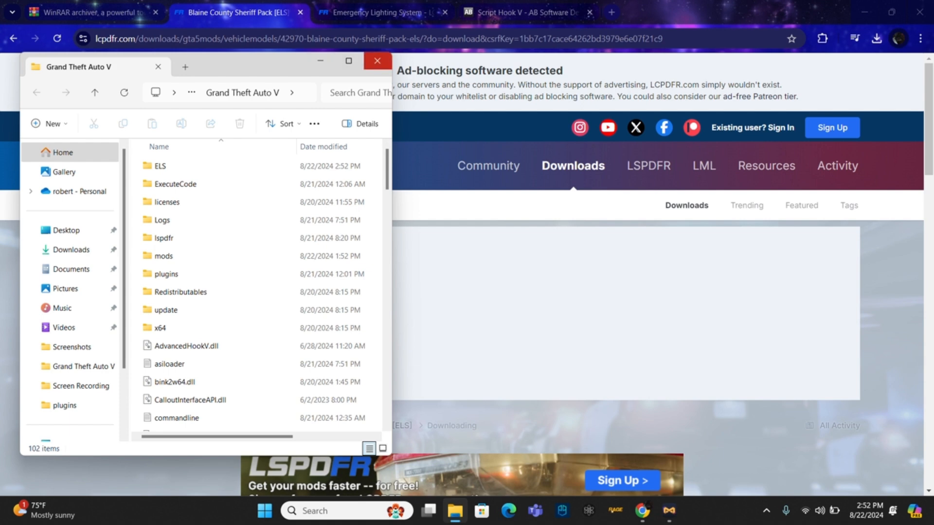
left_click(376, 60)
Launch OpenIV for the Windows version of Grand Theft Auto V and enable edit mode.
left_click(341, 511)
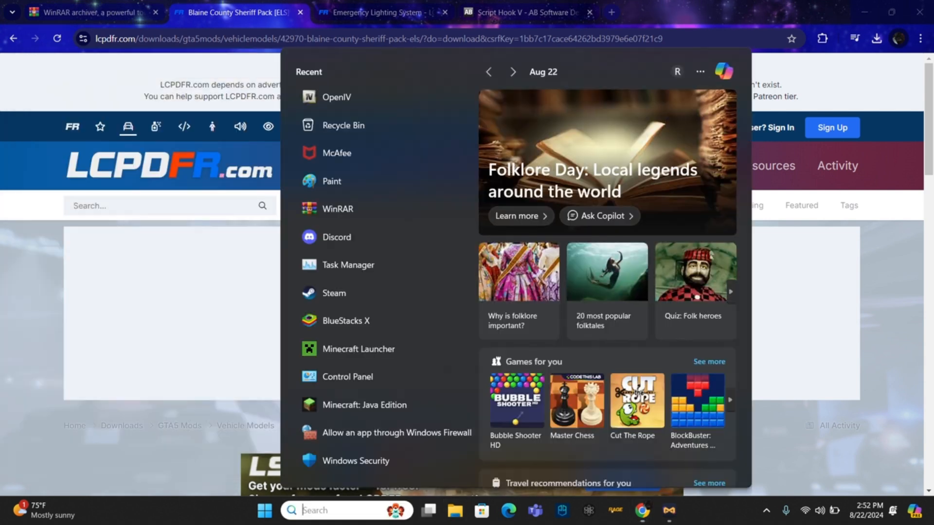
type("open")
key("Return")
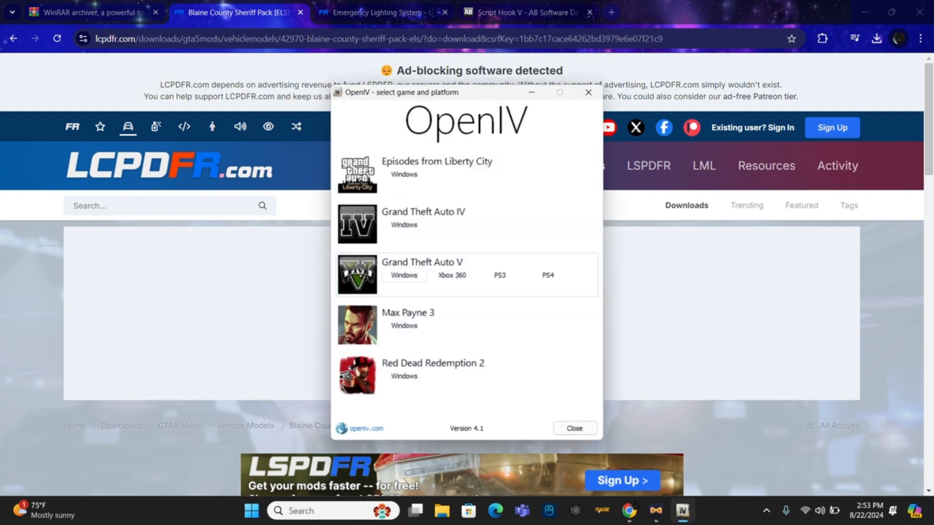
left_click(404, 276)
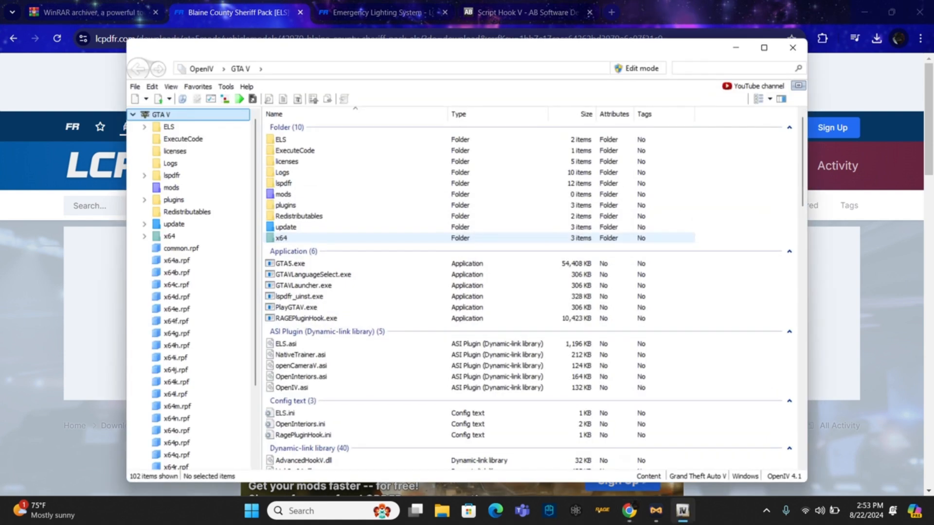
left_click(637, 69)
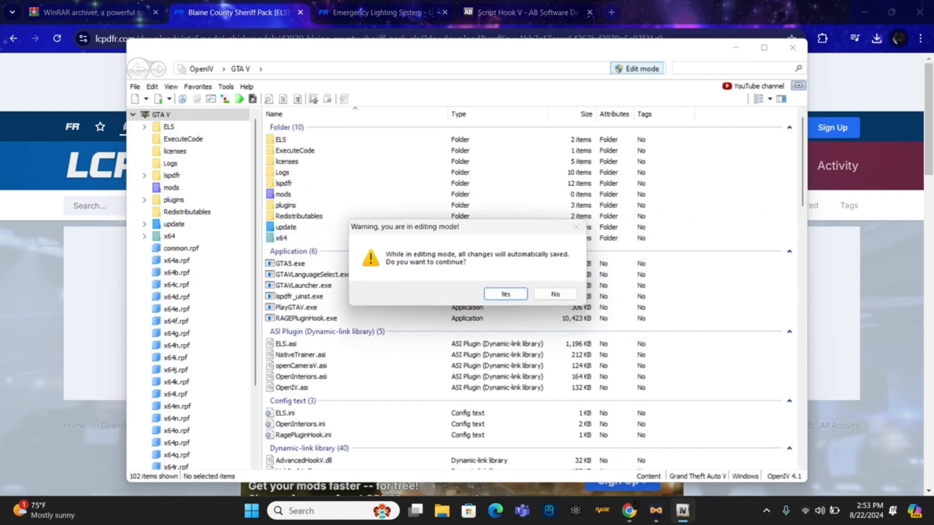
left_click(501, 294)
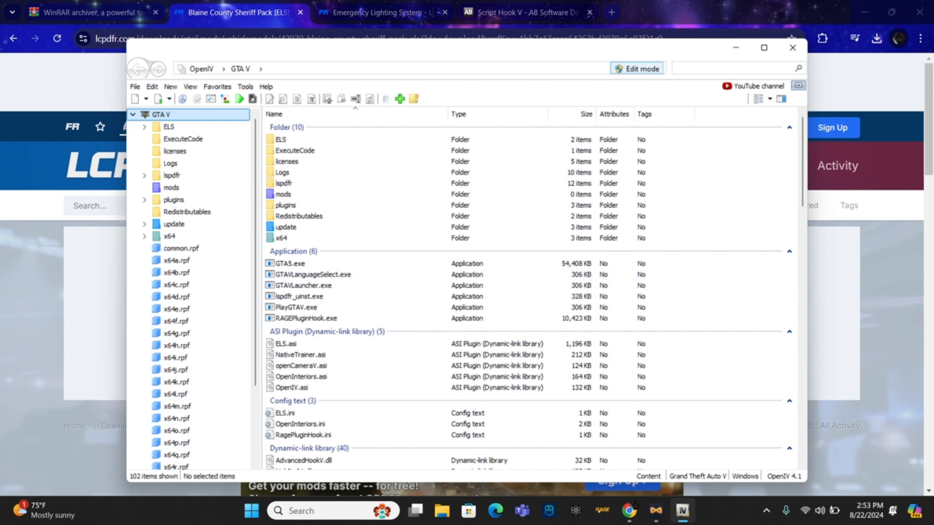
Open BCSO Mega-Pack.rar from the Downloads folder in WinRAR, enter its BCSO Mega-Pack folder and close the Downloads window.
right_click(440, 510)
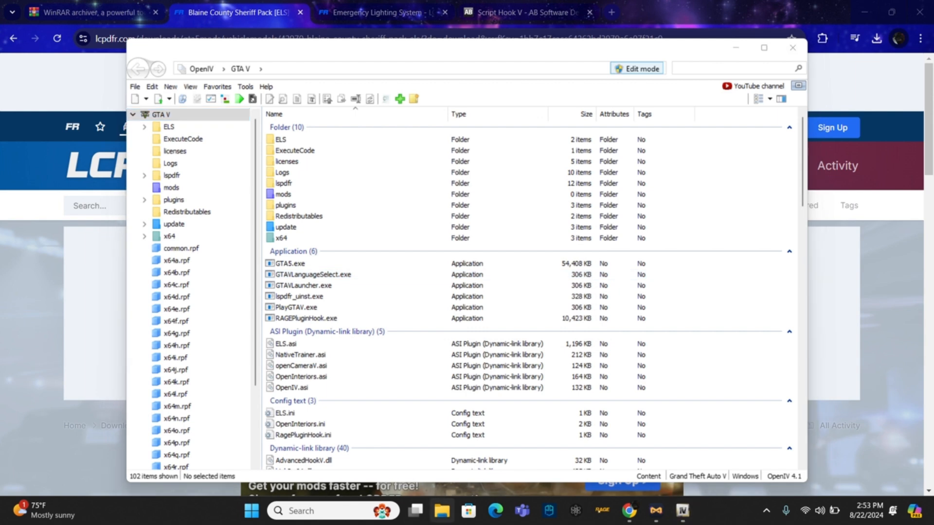
left_click(399, 202)
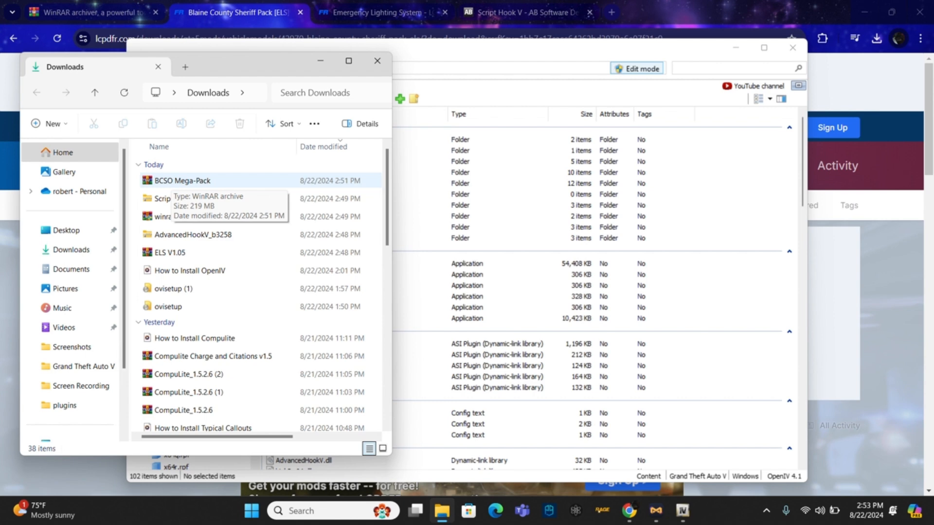
double_click(167, 181)
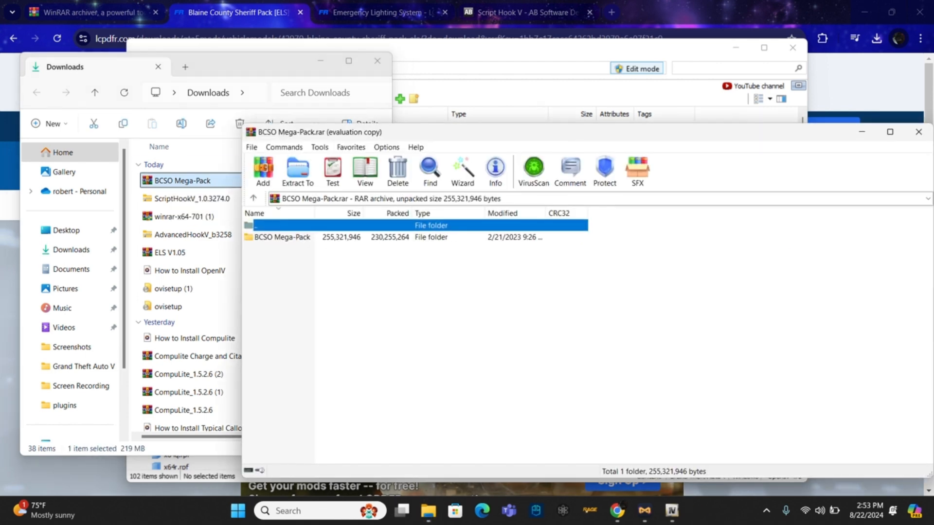
double_click(282, 237)
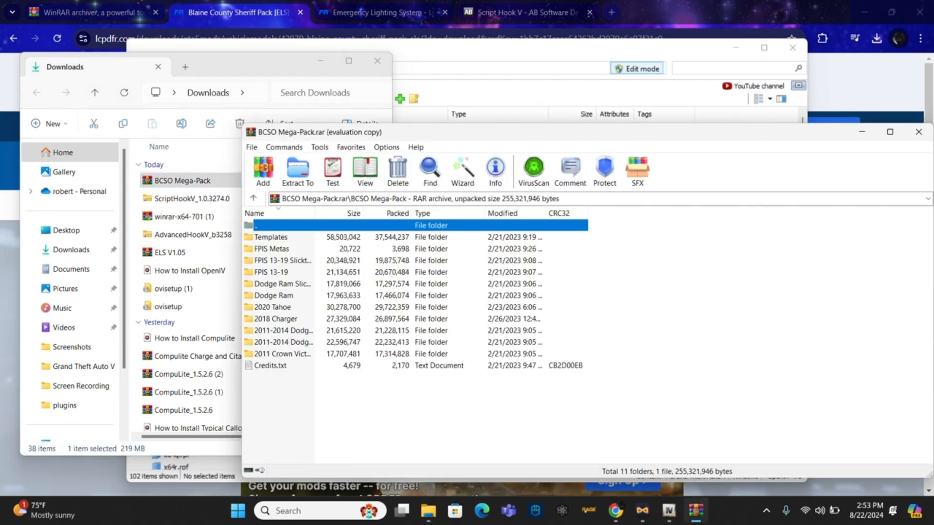
left_click(377, 60)
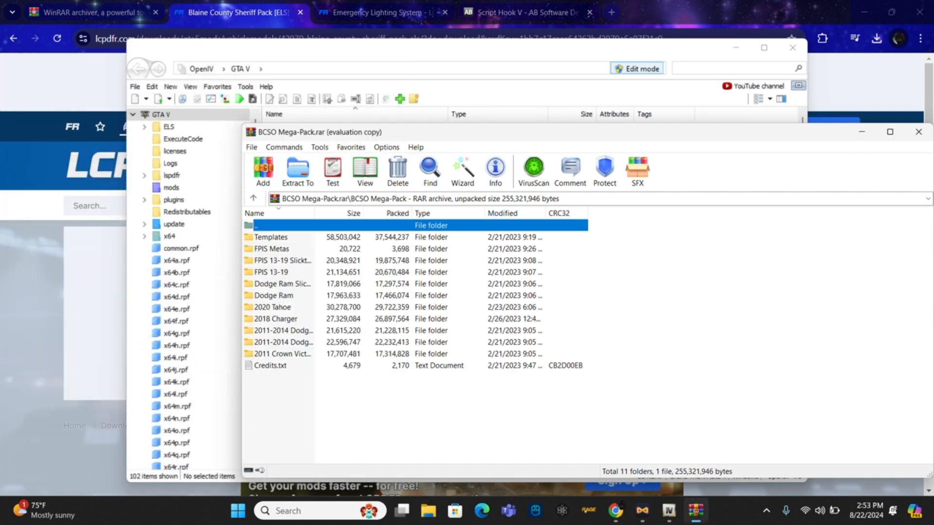
Switch from the WinRAR archive to the OpenIV window.
left_click(377, 53)
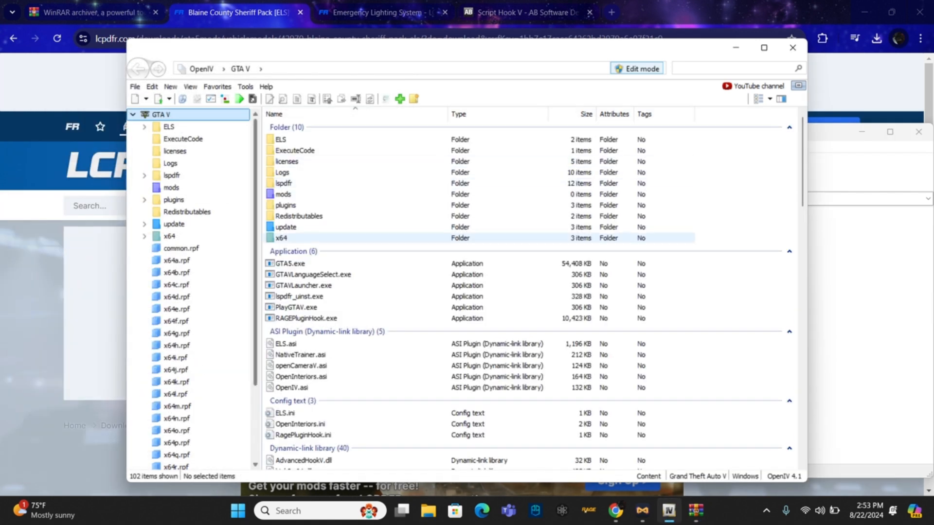
double_click(286, 227)
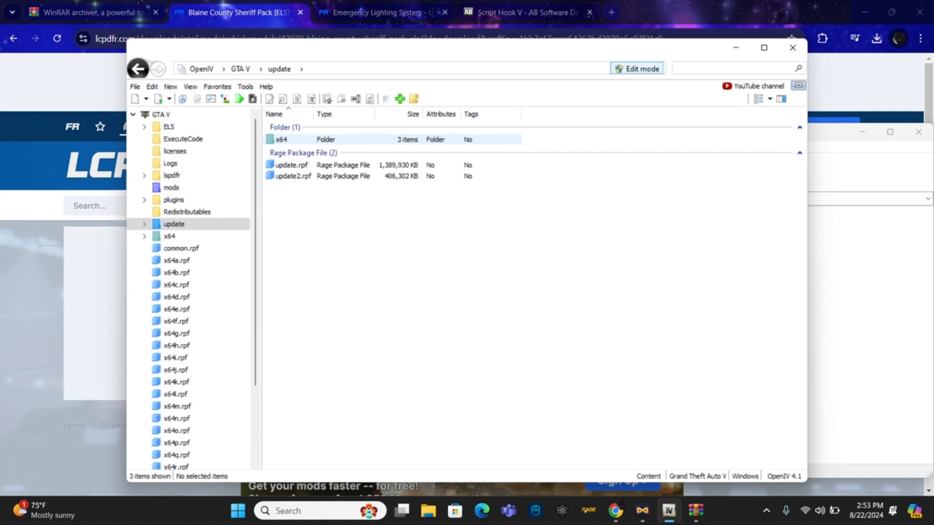
double_click(281, 140)
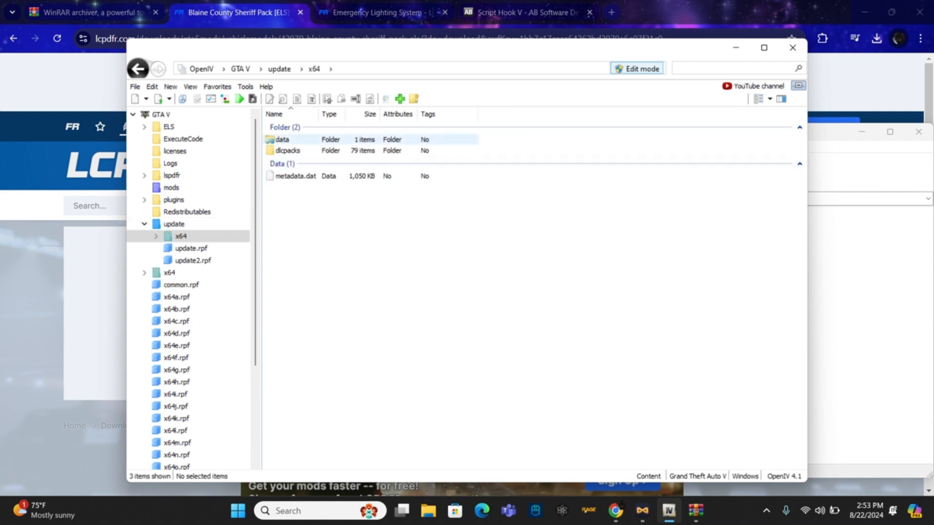
left_click(137, 69)
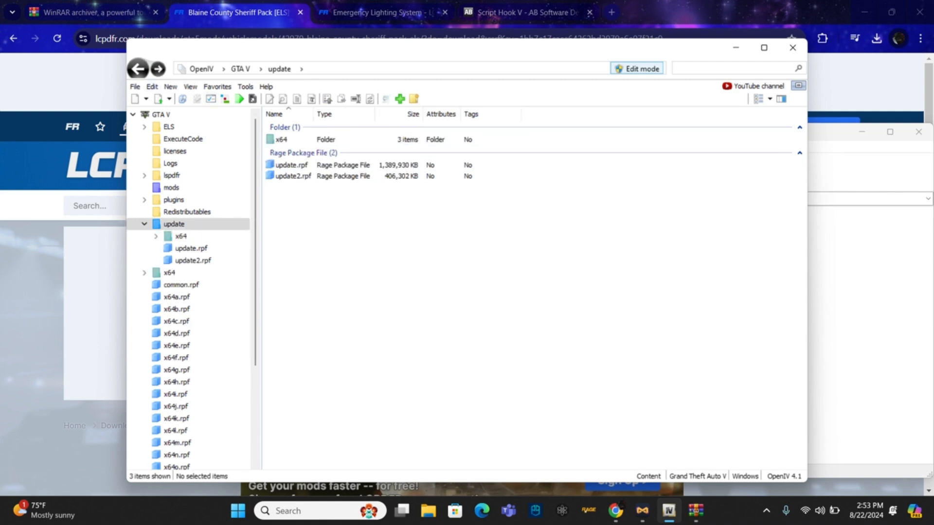
left_click(138, 68)
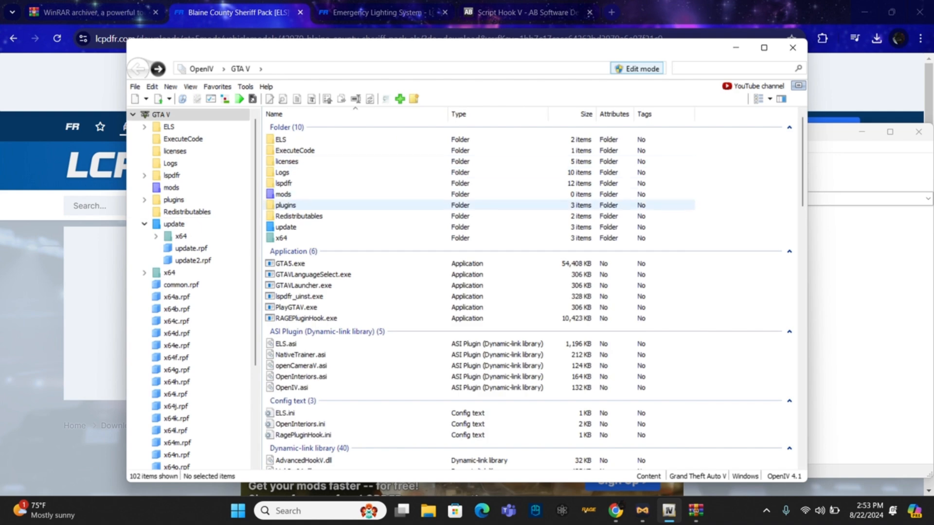
Open dlc.rpf from update > x64 > dlcpacks > patchday25ng and copy it to the mods folder.
double_click(285, 227)
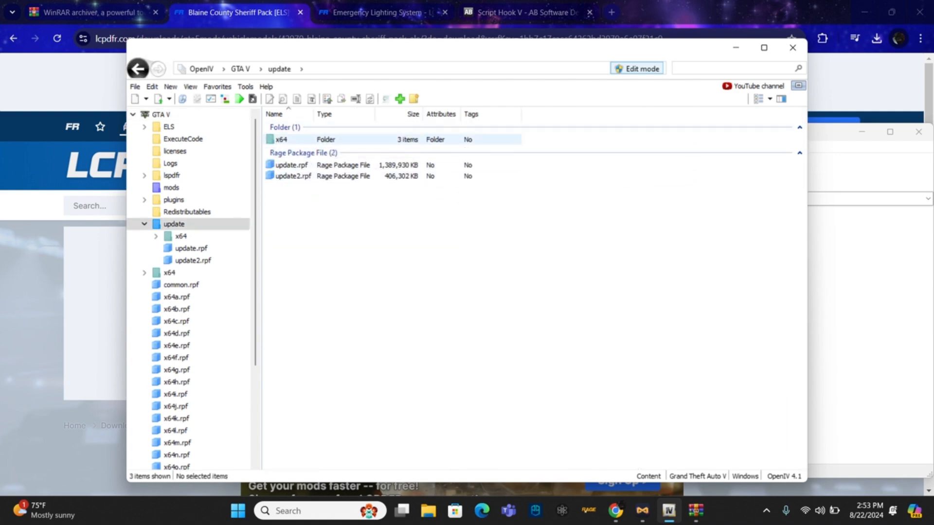
double_click(281, 139)
double_click(287, 151)
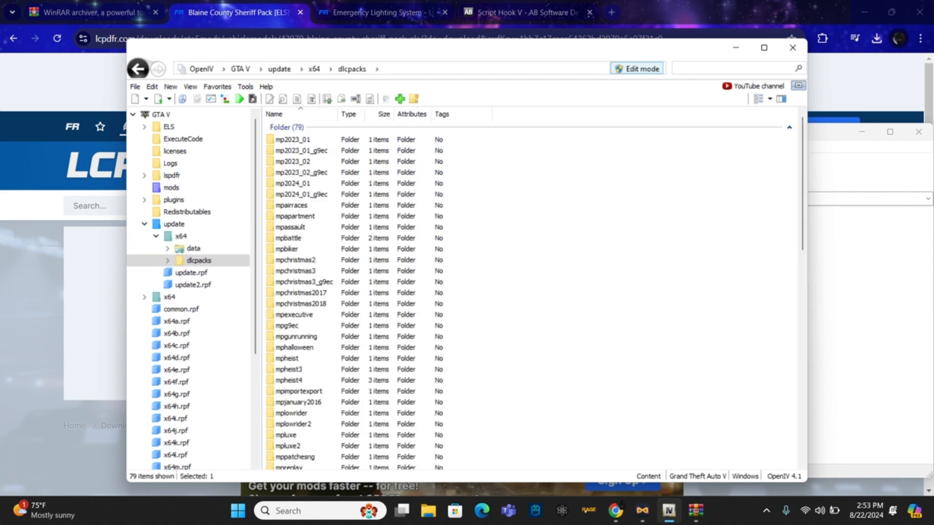
left_click_drag(803, 185, 802, 395)
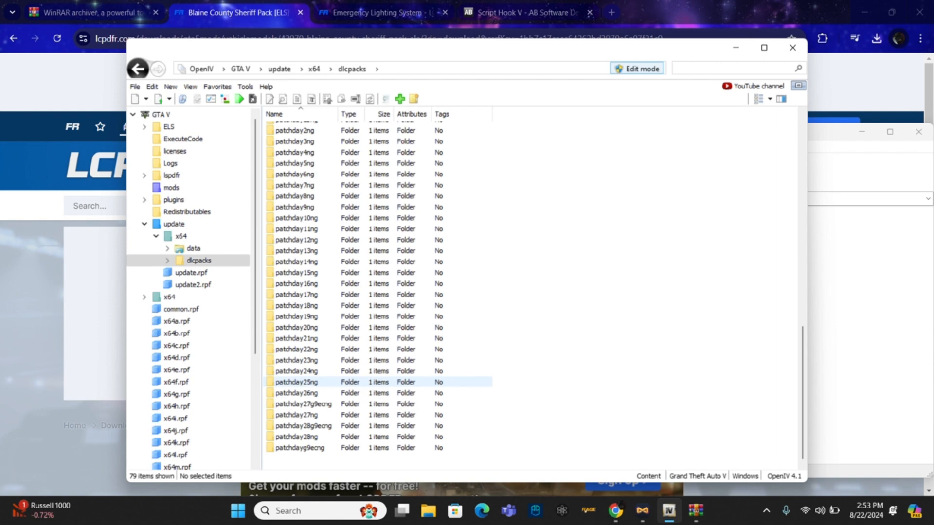
double_click(296, 382)
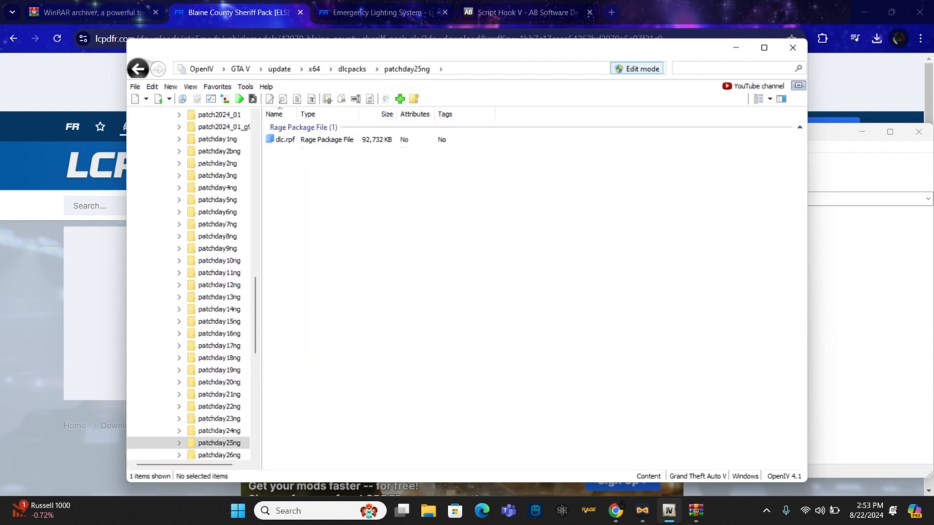
double_click(284, 139)
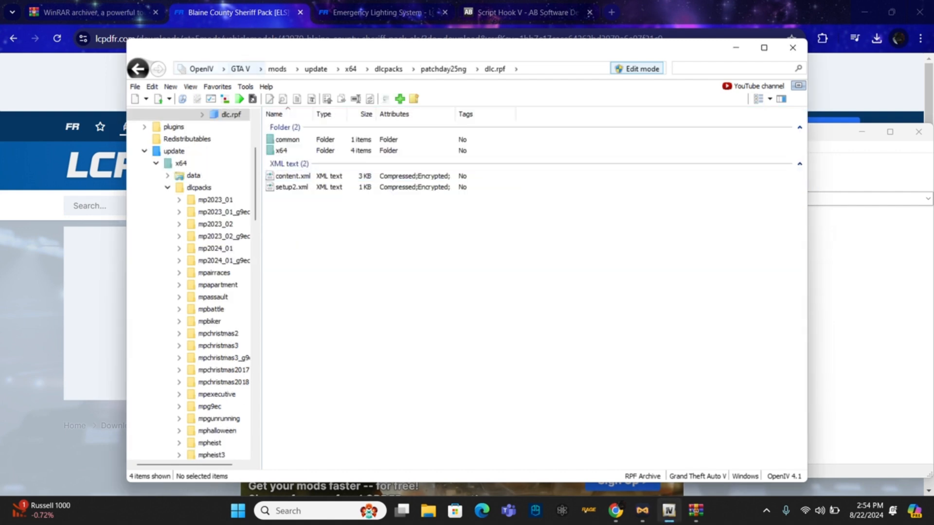
Return to the GTA V root folder and open the copied dlc.rpf under mods > update > x64 > dlcpacks > patchday25ng.
left_click(240, 69)
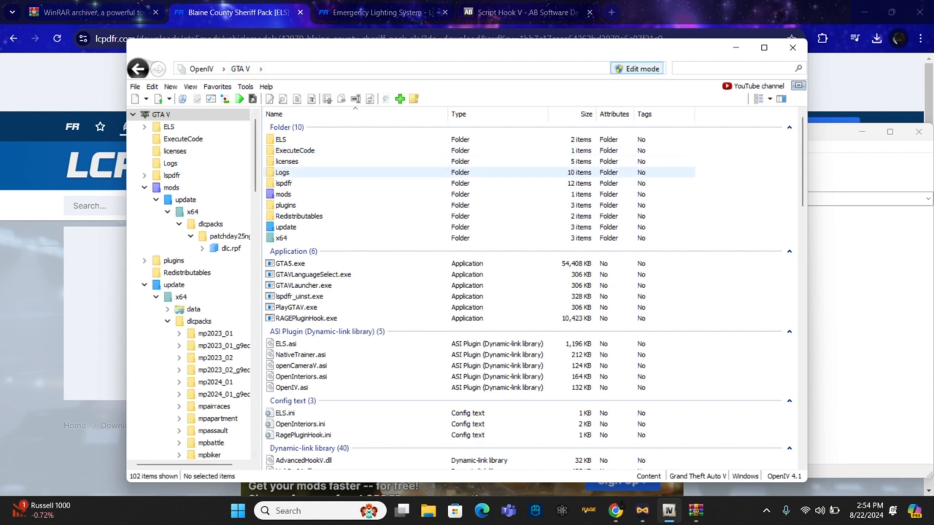
double_click(283, 194)
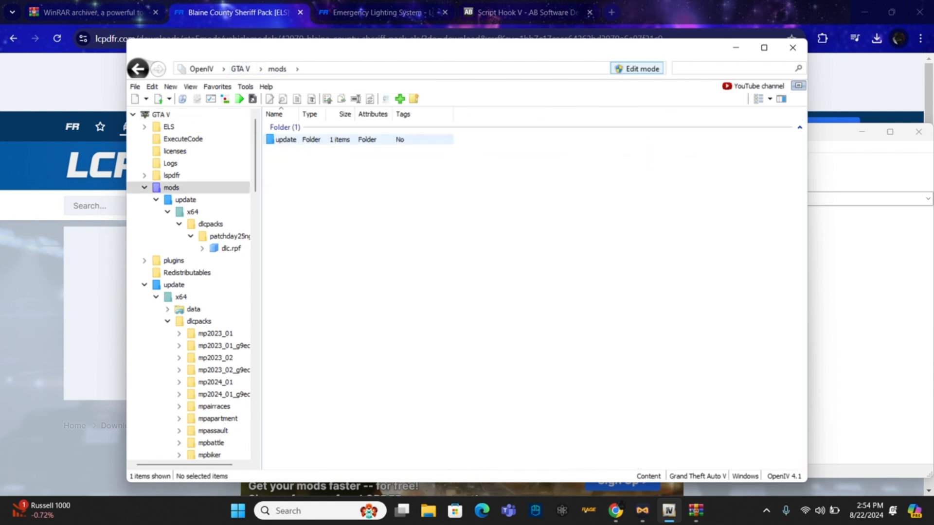
double_click(283, 139)
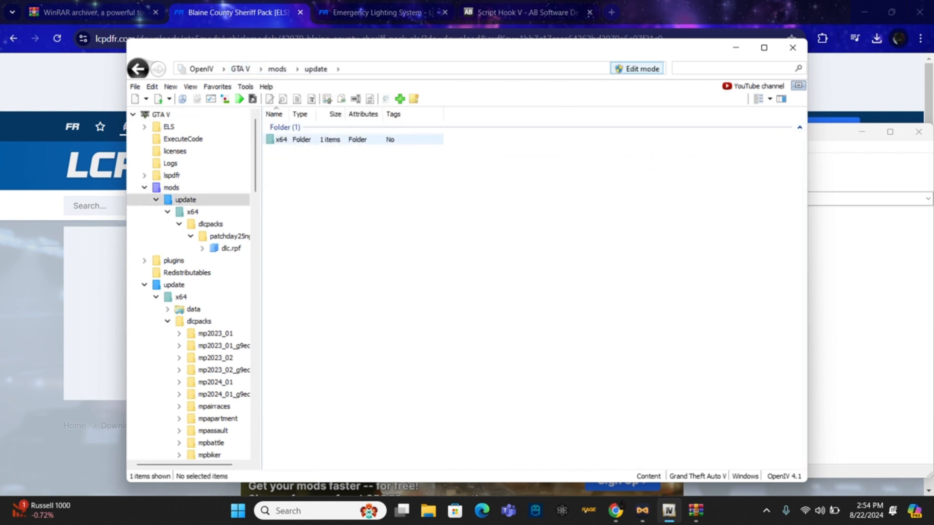
double_click(282, 139)
double_click(282, 140)
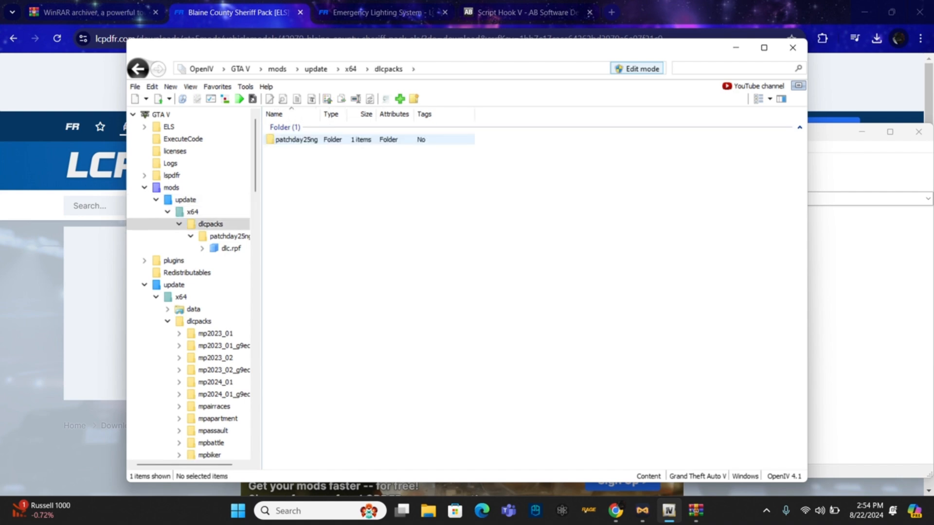
double_click(282, 139)
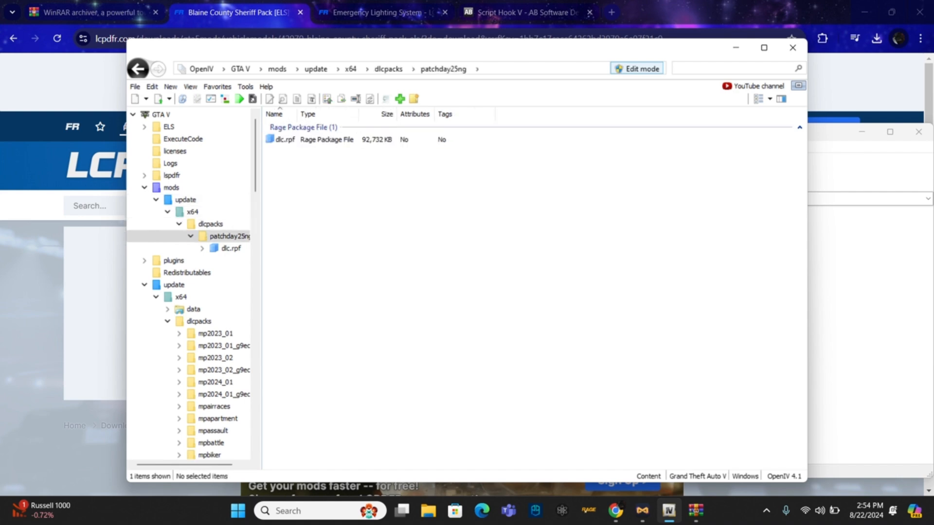
double_click(282, 140)
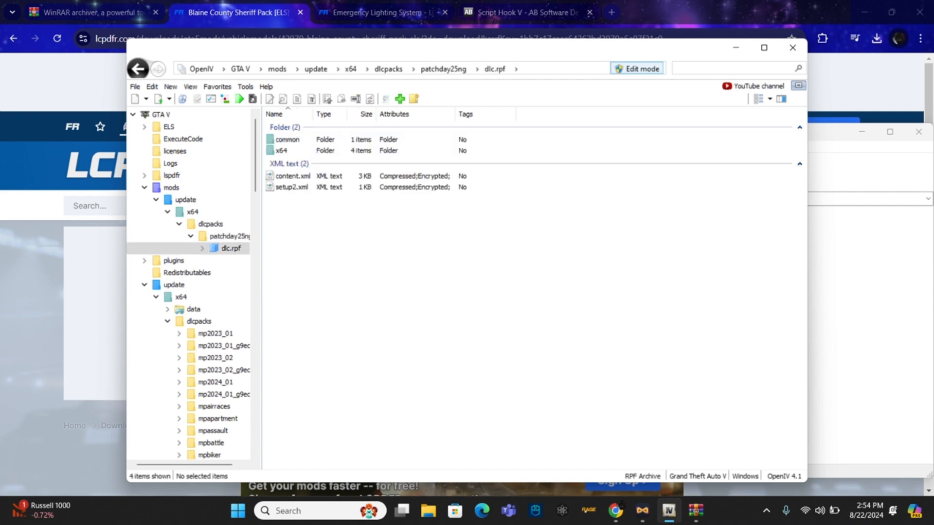
Open vehicles.rpf in the x64 > levels > gta5 folder inside the copied dlc.rpf.
double_click(282, 140)
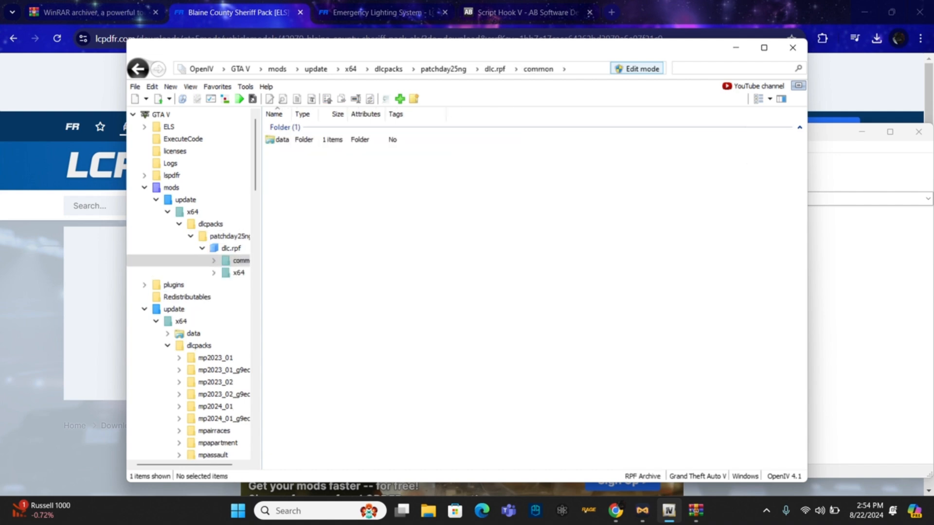
key("BackSpace")
double_click(282, 150)
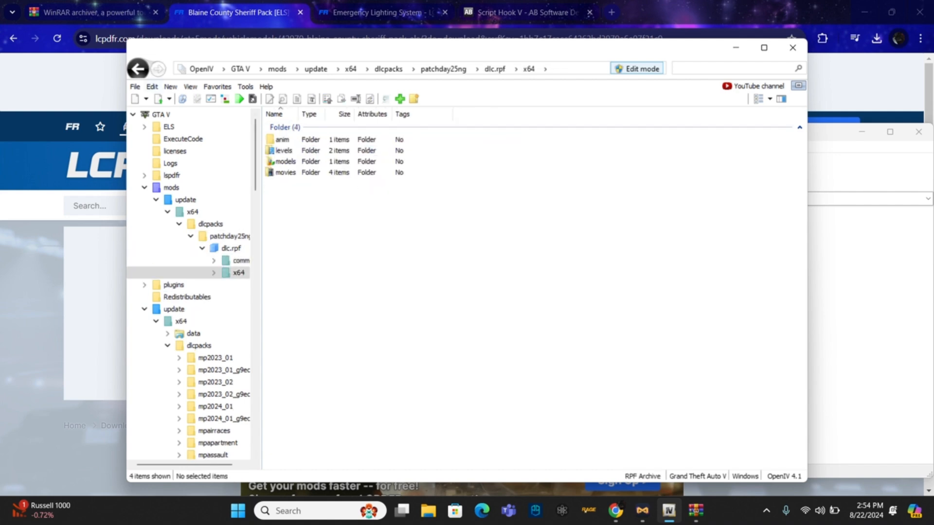
double_click(283, 150)
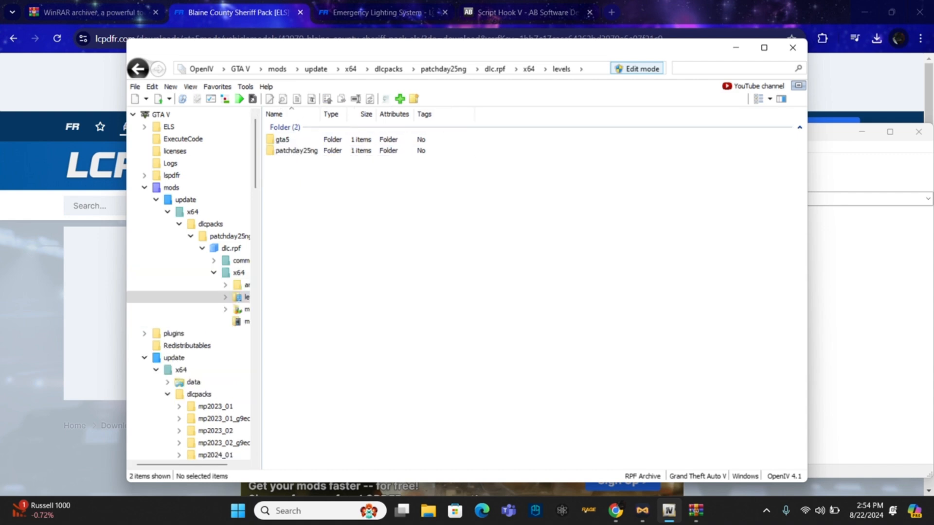
double_click(282, 140)
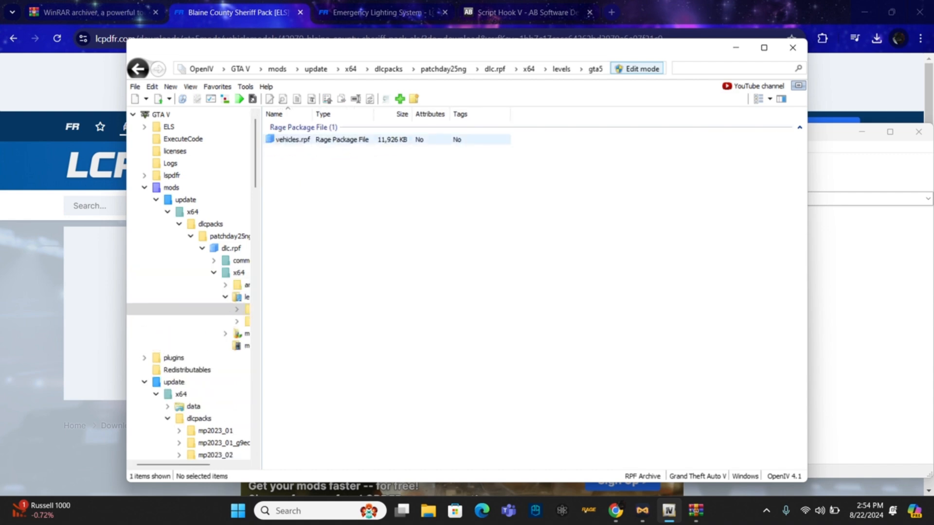
double_click(292, 140)
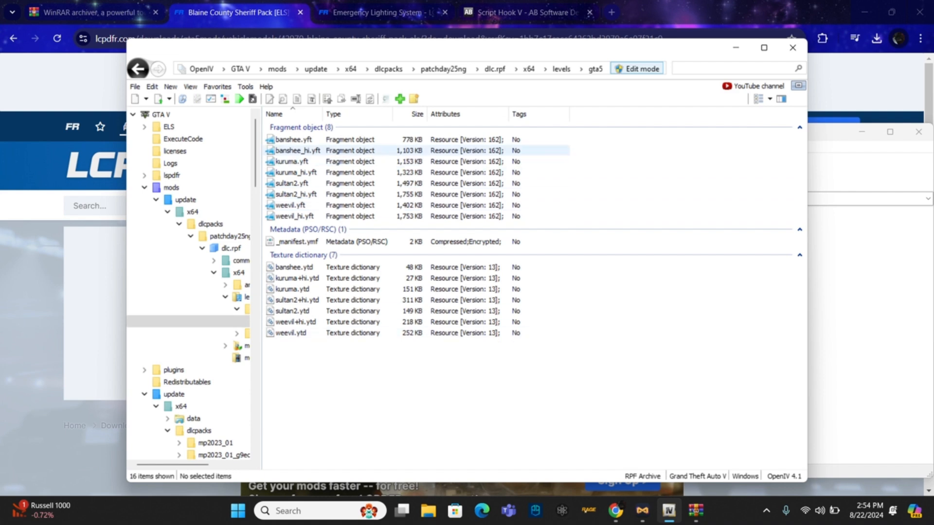
left_click(293, 140)
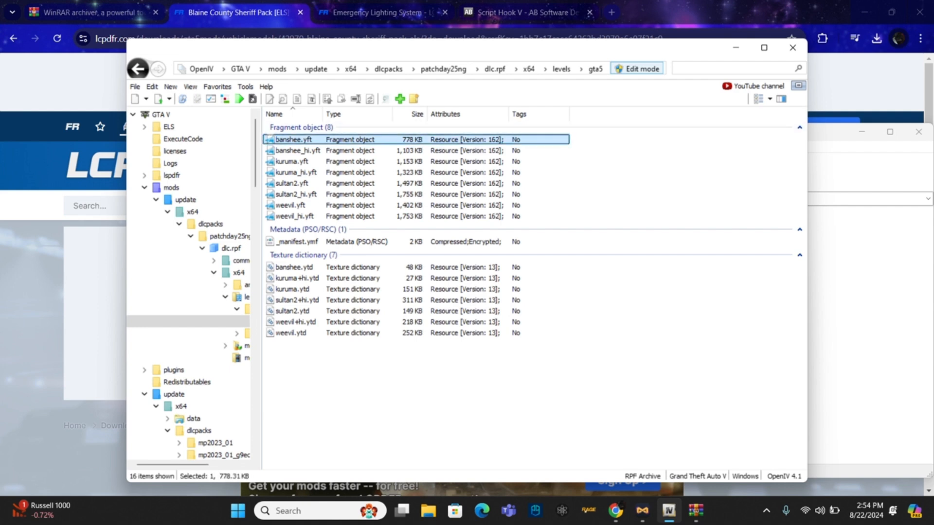
left_click_drag(597, 144, 500, 341)
left_click(516, 370)
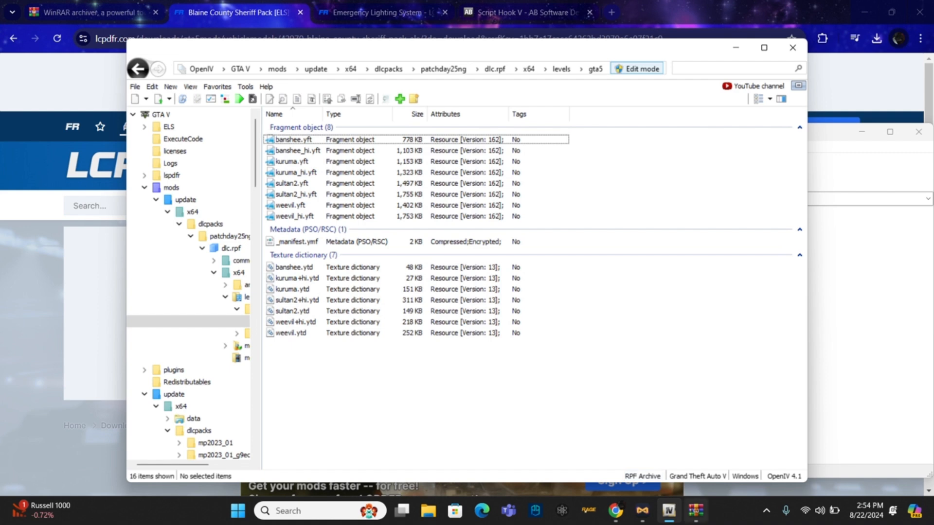
Bring the BCSO Mega-Pack.rar window forward in WinRAR and move it aside so the vehicles.rpf file list stays visible.
mouse_move(696, 511)
left_click(695, 452)
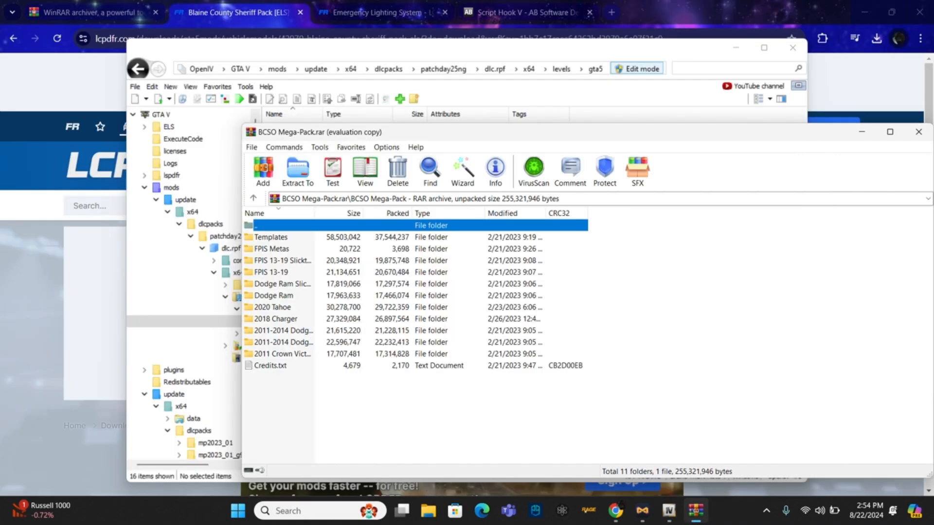
left_click(627, 389)
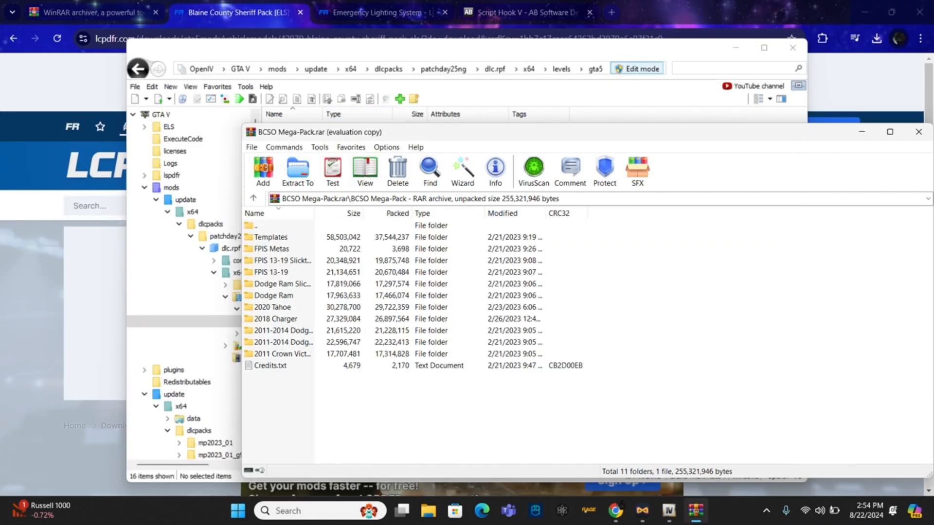
left_click(432, 50)
left_click(834, 132)
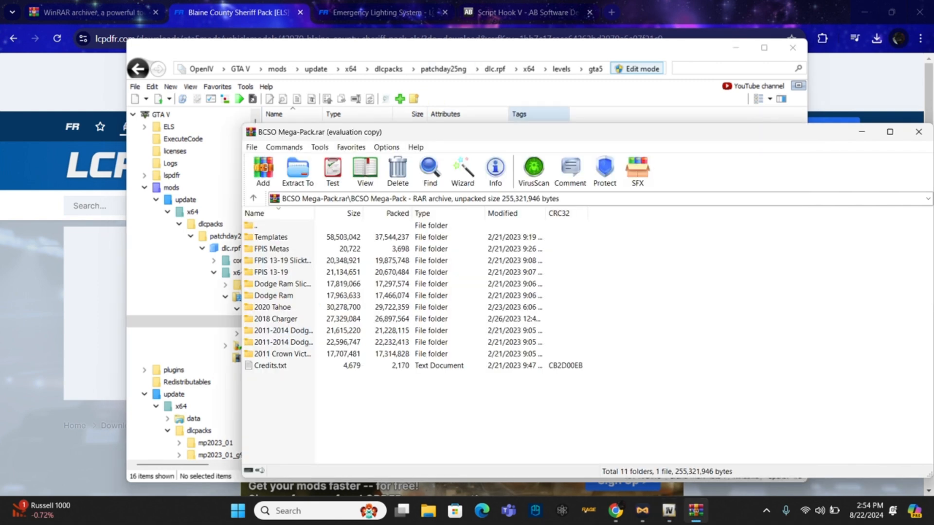
left_click_drag(540, 131, 817, 183)
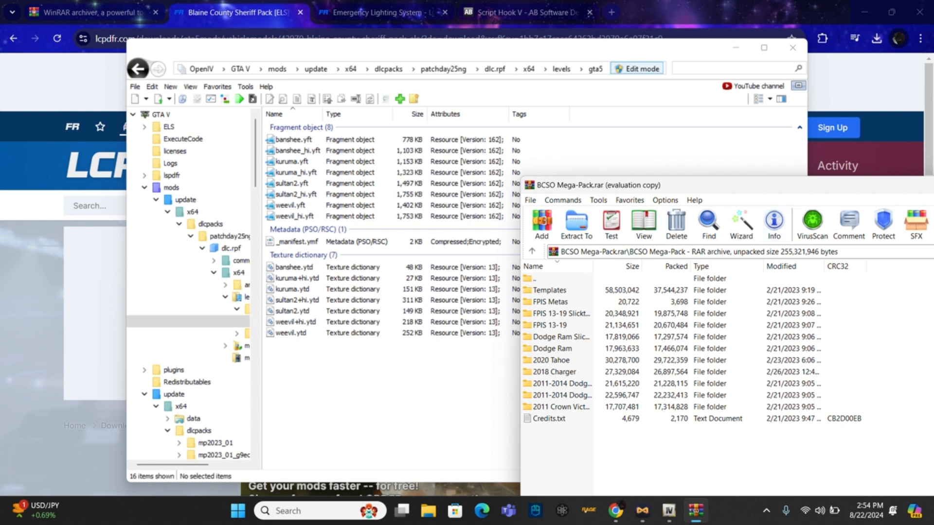
Open the 2018 Charger folder in the archive and rename police3_hi.yft as sheriff_hi.yft.
double_click(554, 372)
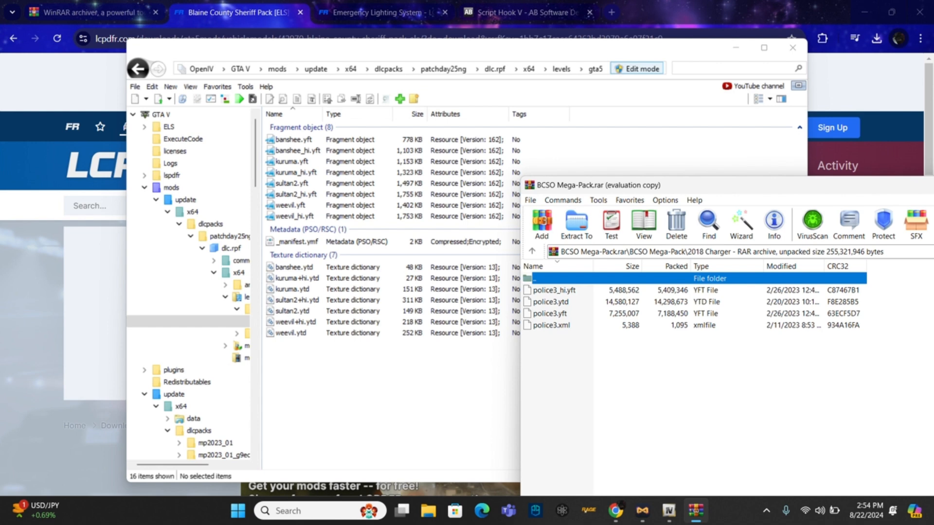
left_click(553, 290)
right_click(554, 290)
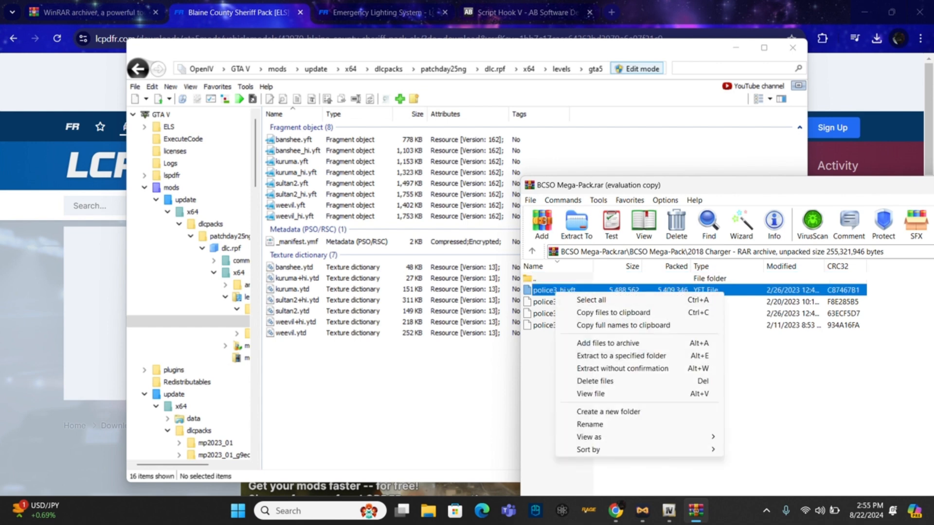
left_click(589, 424)
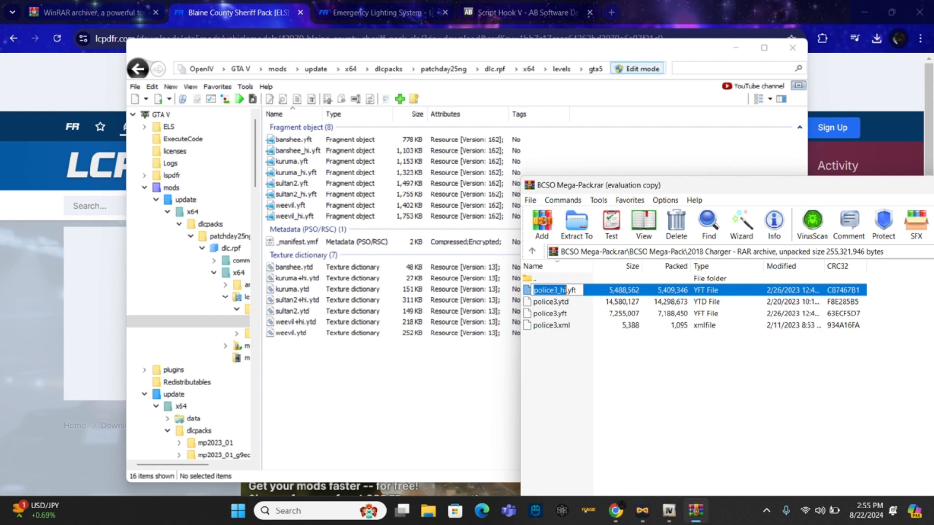
left_click(556, 290)
key("BackSpace")
key("BackSpace")
key("BackSpace")
key("BackSpace")
key("BackSpace")
key("BackSpace")
key("BackSpace")
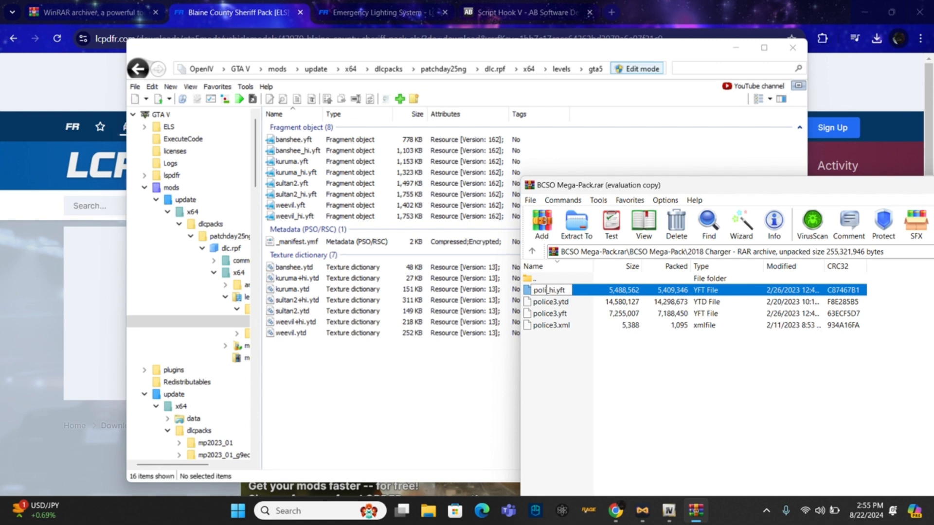
type("sheriff")
key("Return")
Rename police3.ytd in the 2018 Charger folder as sheriff.ytd.
key("Down")
right_click(555, 302)
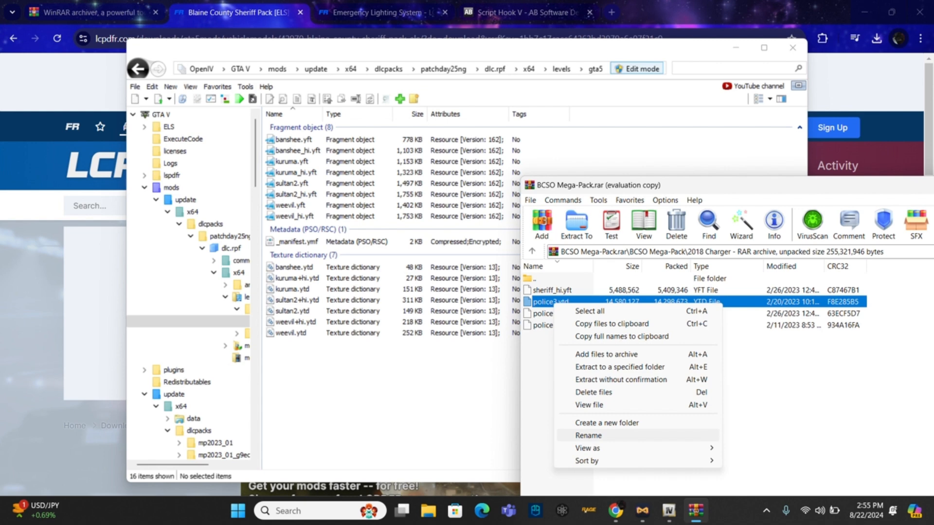
left_click(589, 436)
type("sheriff")
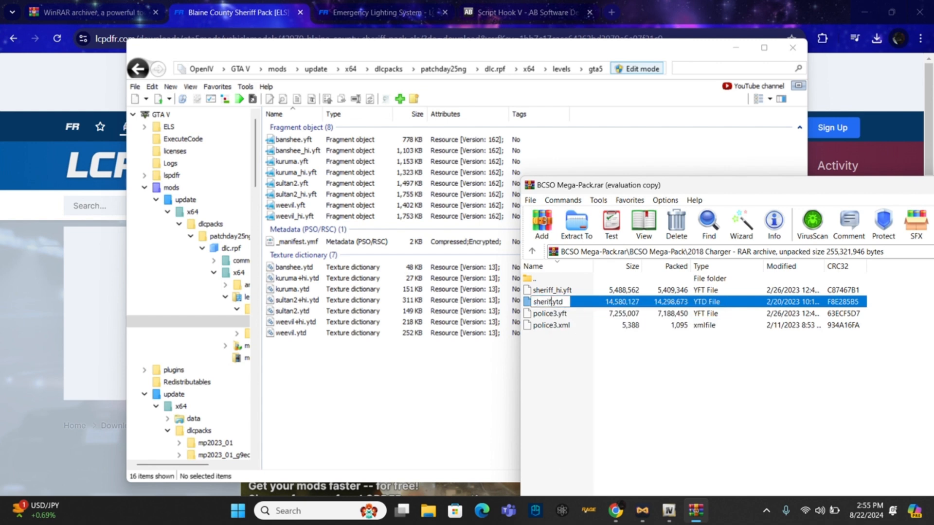
key("Return")
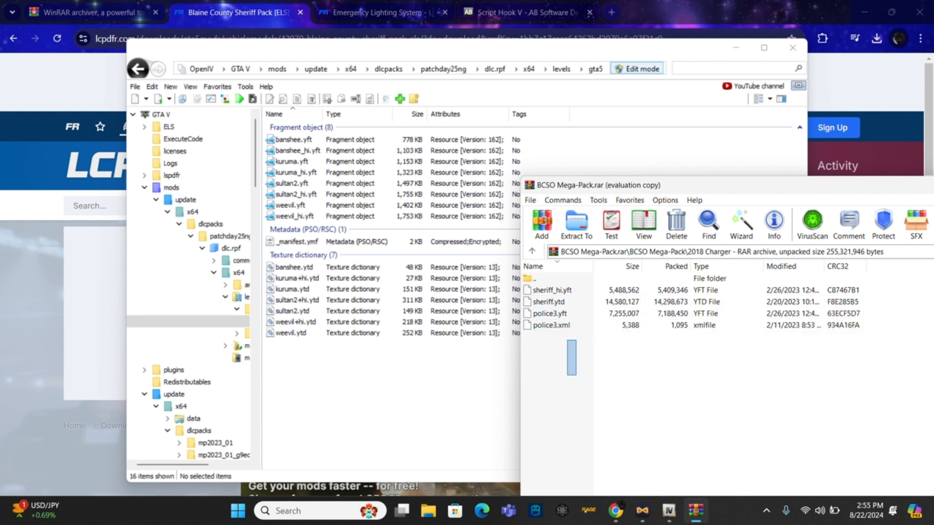
Rename police3.yft in the 2018 Charger folder as sheriff.yft.
right_click(564, 314)
left_click(597, 445)
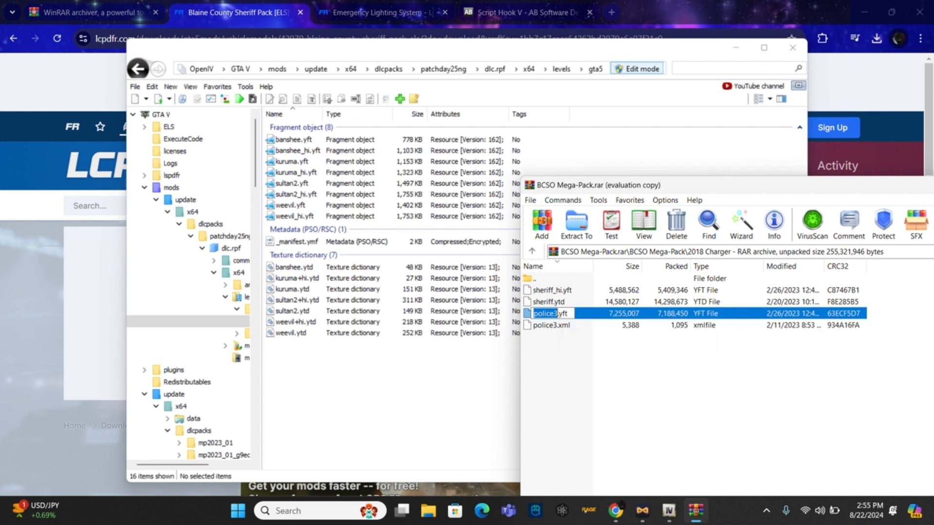
type("sheriff")
key("Return")
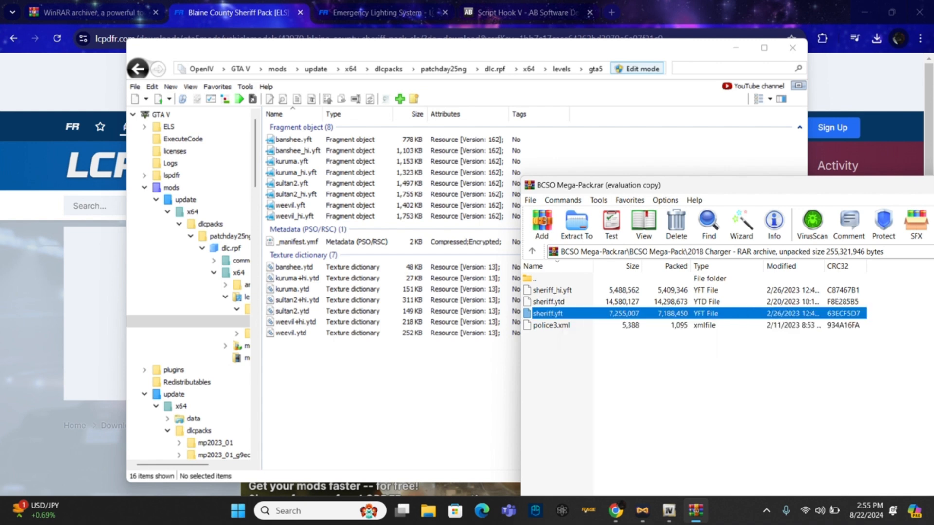
Rename police3.xml in the 2018 Charger folder as sheriff.xml.
left_click(642, 389)
left_click(548, 325)
right_click(553, 325)
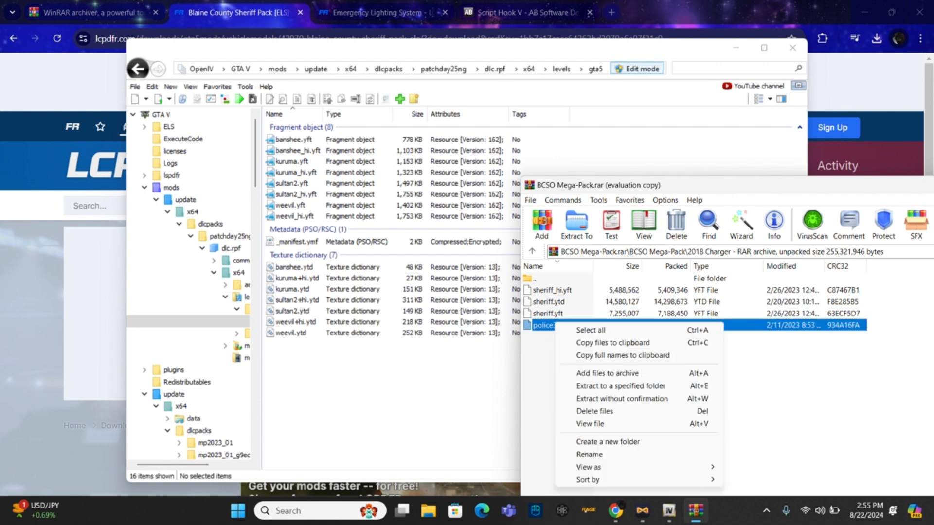
left_click(590, 454)
type("sheriff")
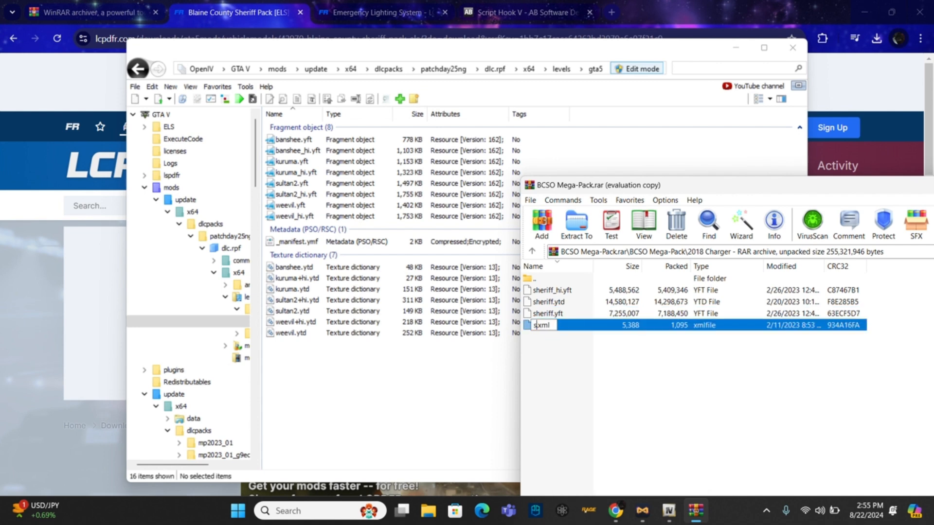
key("Return")
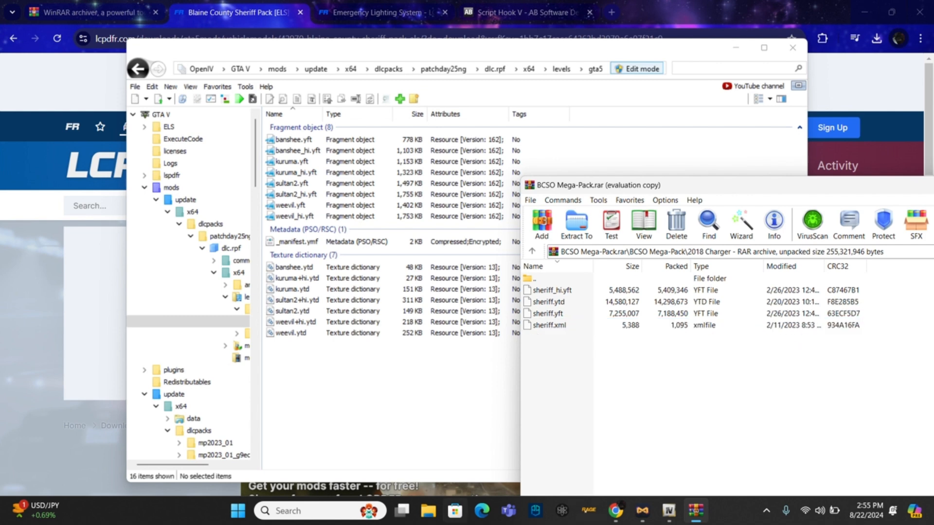
Switch to File Explorer and open the ELS > pack_default folder inside Grand Theft Auto V.
right_click(428, 510)
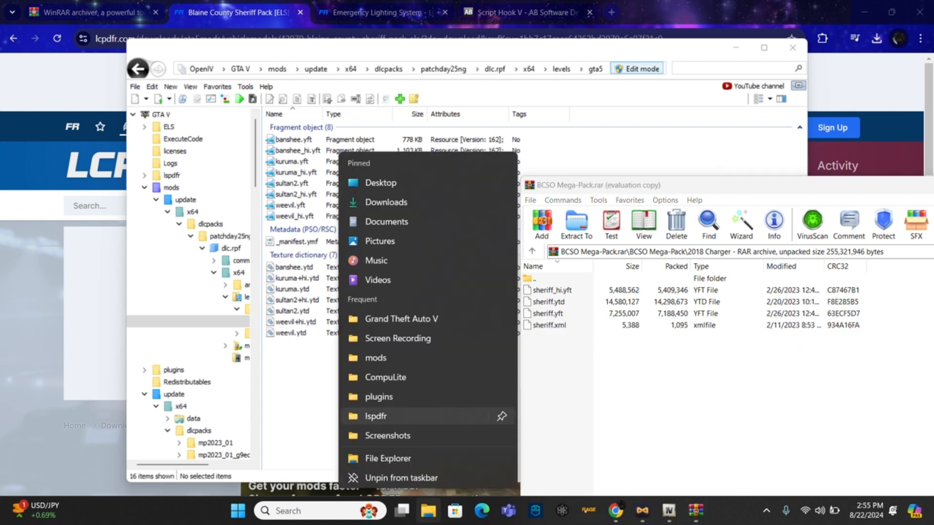
left_click(401, 318)
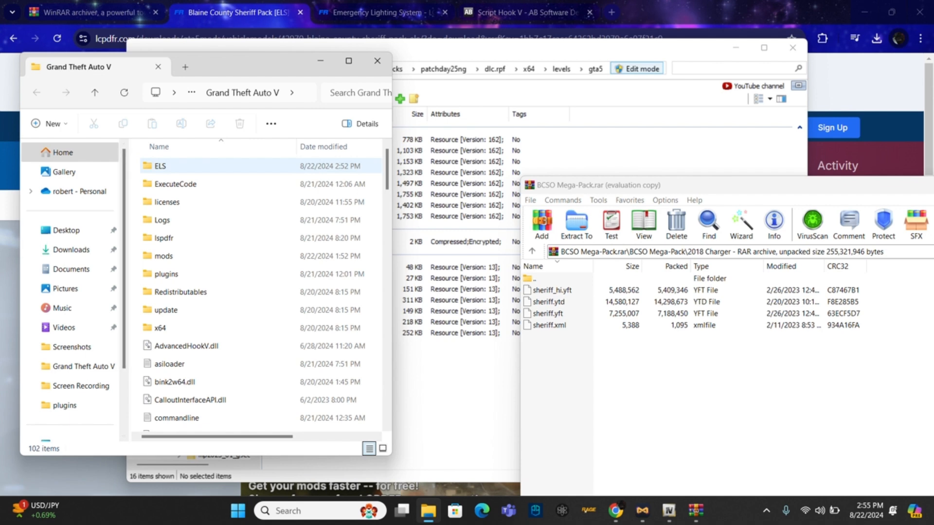
double_click(160, 166)
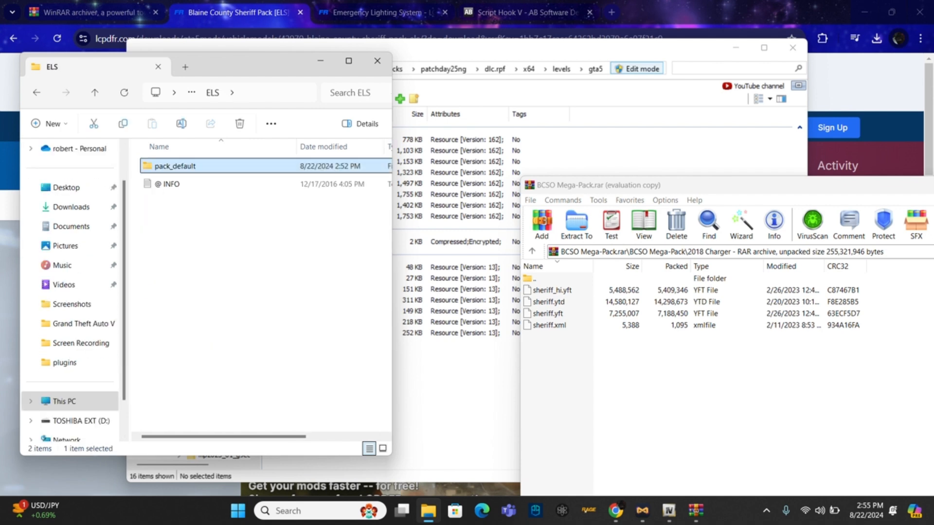
double_click(160, 166)
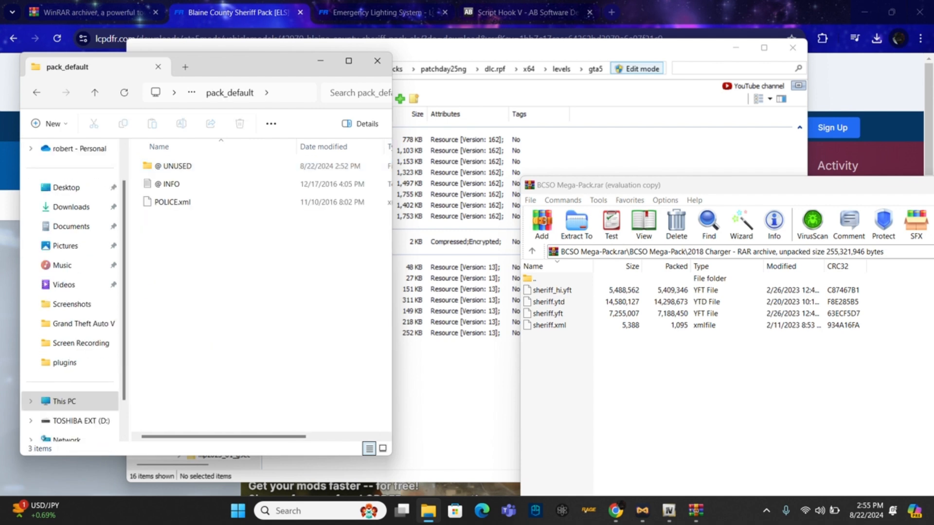
Copy sheriff.xml from the archive into pack_default, and add sheriff_hi.yft, sheriff.ytd and sheriff.yft to vehicles.rpf in OpenIV.
left_click(671, 379)
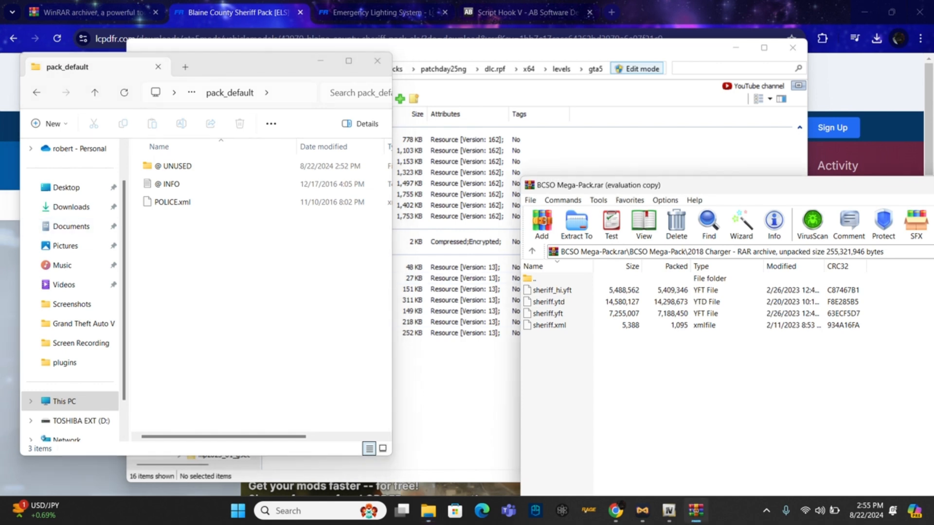
left_click_drag(553, 341, 545, 325)
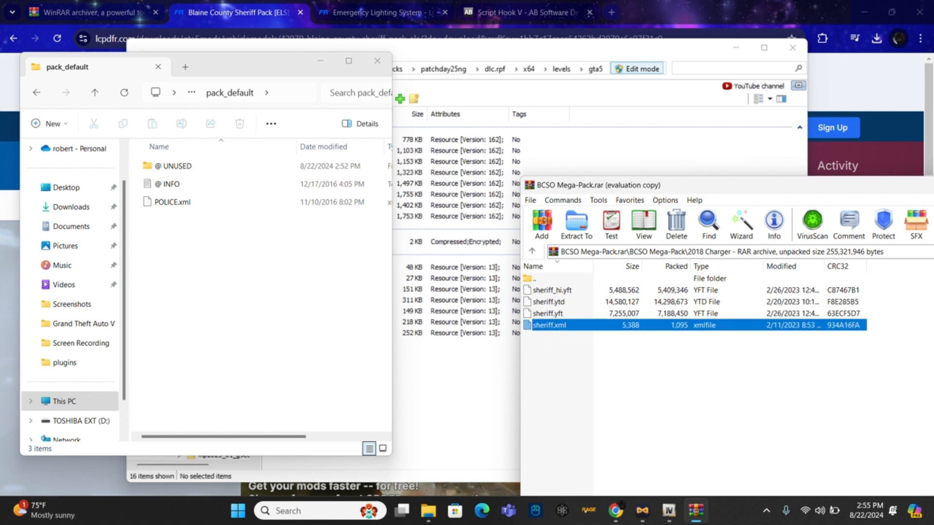
left_click_drag(548, 325, 253, 311)
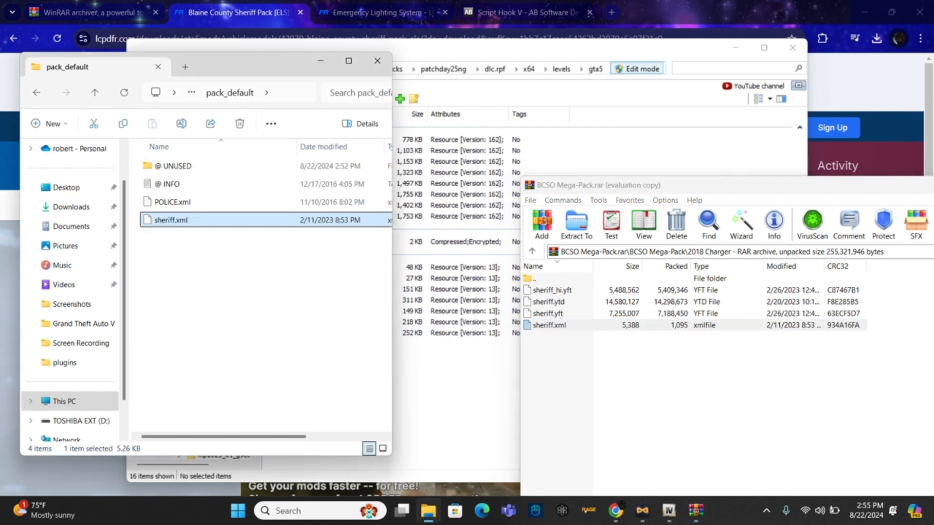
left_click_drag(879, 287, 711, 312)
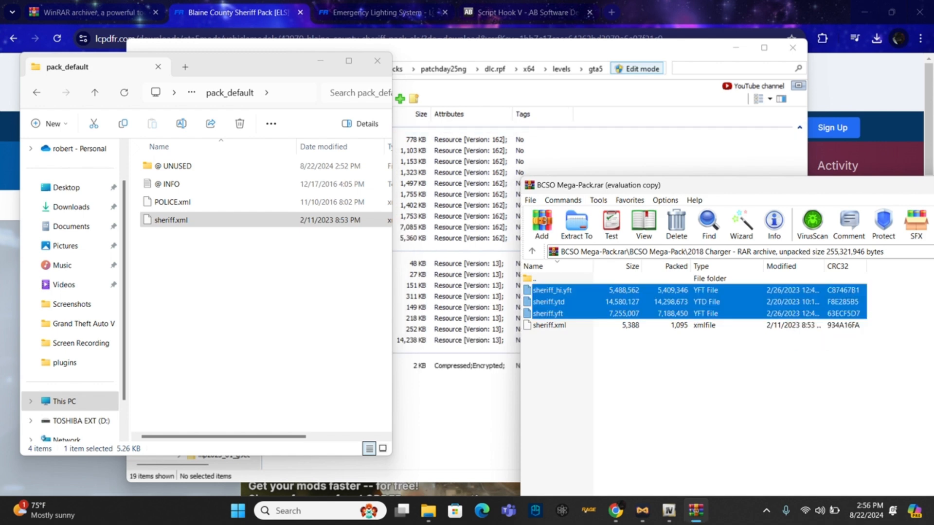
Preview sheriff.yft in the OpenIV Model Viewer, examine the car from several angles, and close the viewer.
left_click(455, 413)
left_click(350, 227)
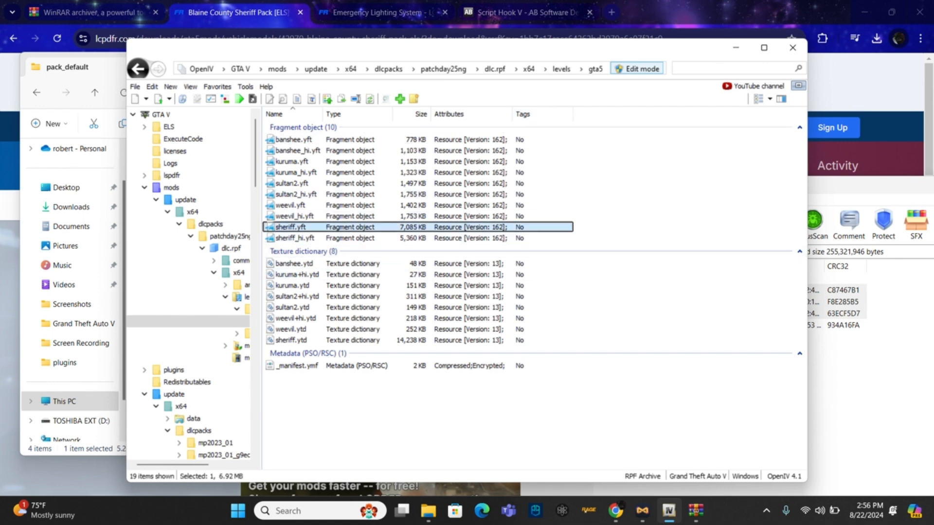
key("Return")
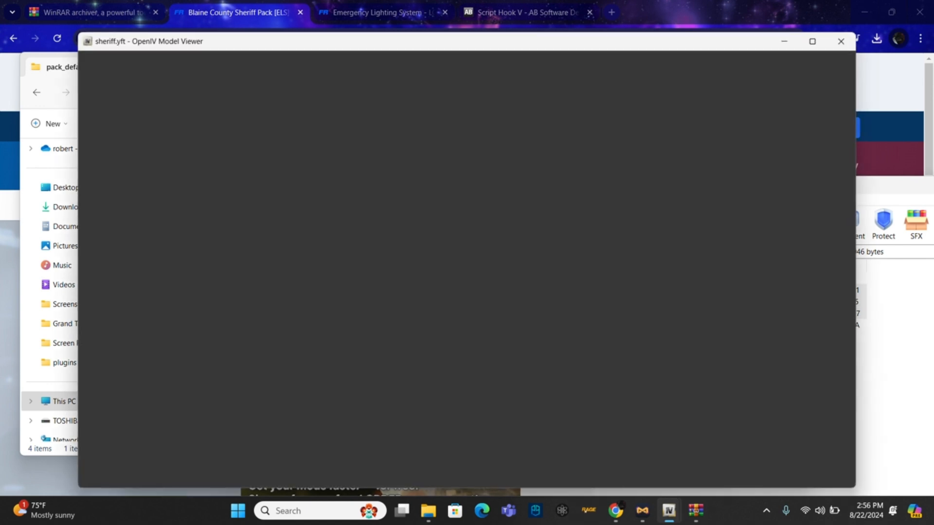
left_click_drag(437, 273, 846, 289)
left_click_drag(467, 272, 923, 128)
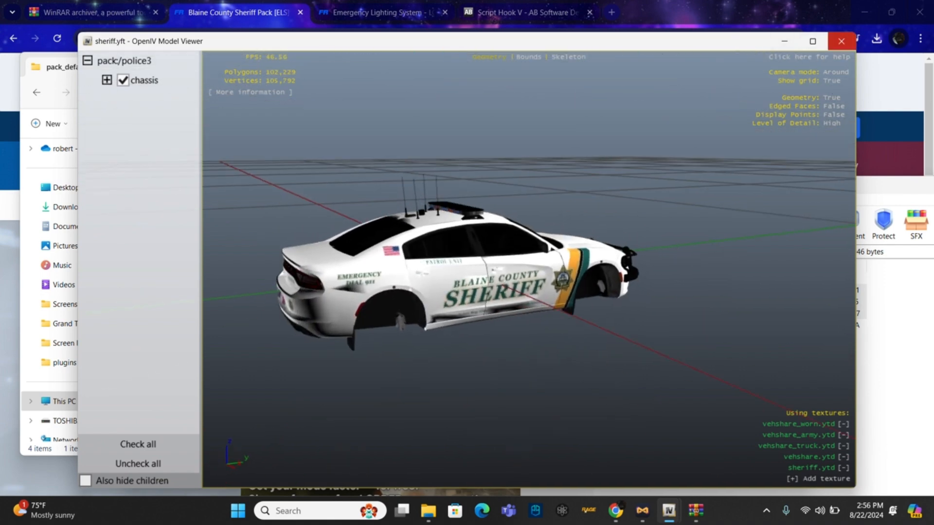
left_click(841, 41)
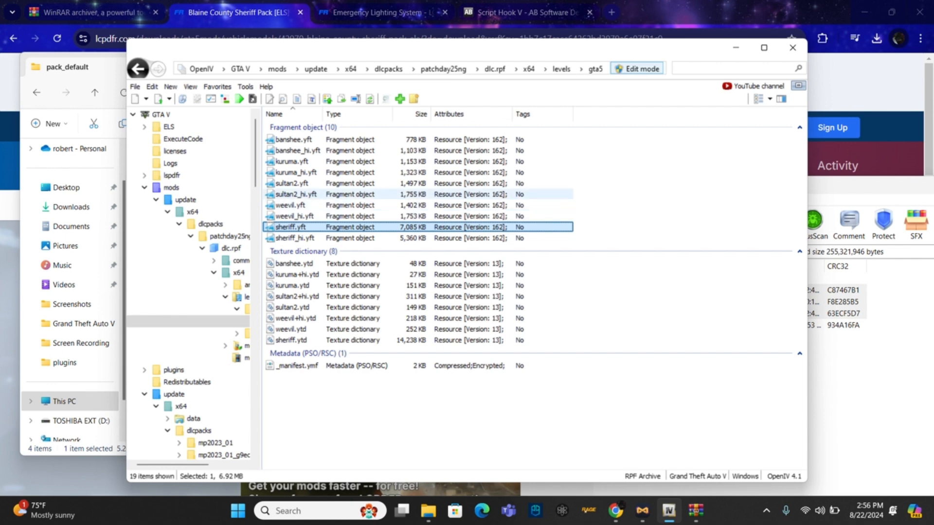
Return to the BCSO Mega-Pack archive in WinRAR and open the 2011 Crown Victoria folder.
left_click(849, 379)
double_click(534, 278)
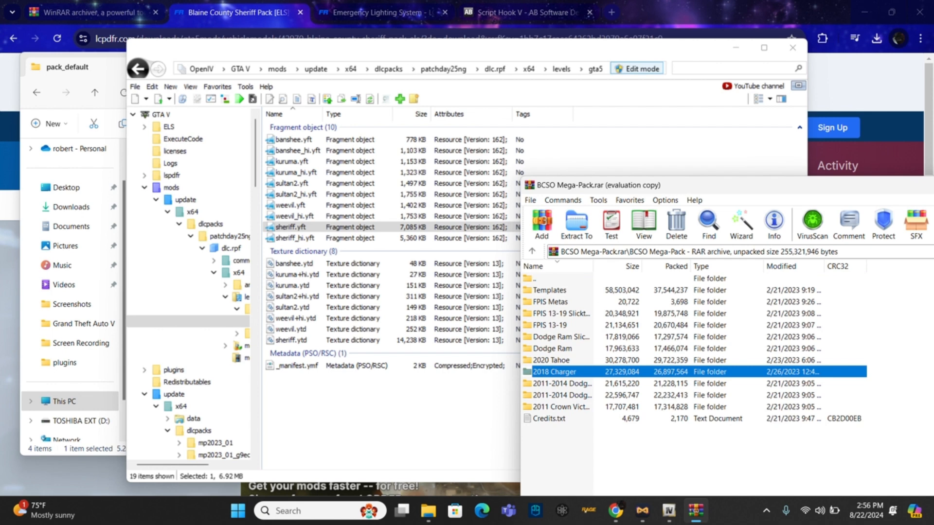
double_click(561, 407)
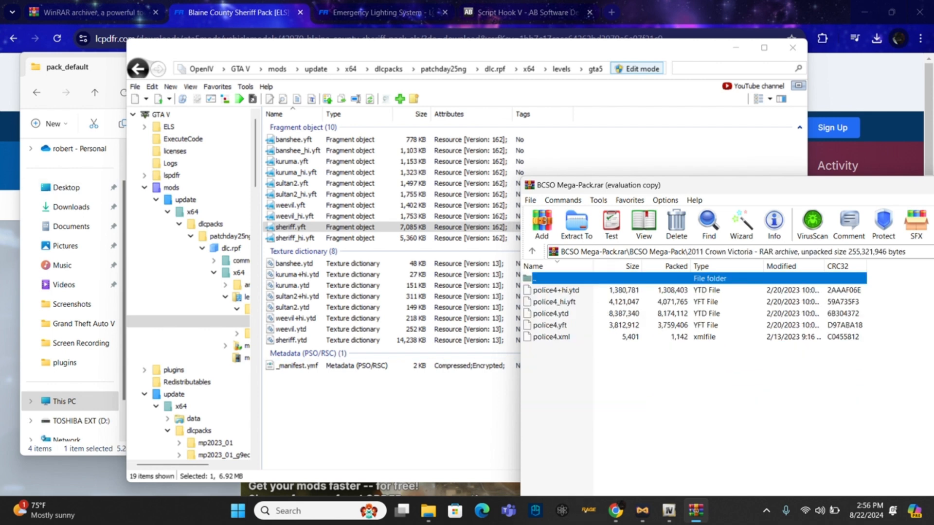
Copy the Crown Victoria's police4.xml into pack_default, and add its police4 .ytd and .yft files to vehicles.rpf in OpenIV.
left_click(97, 68)
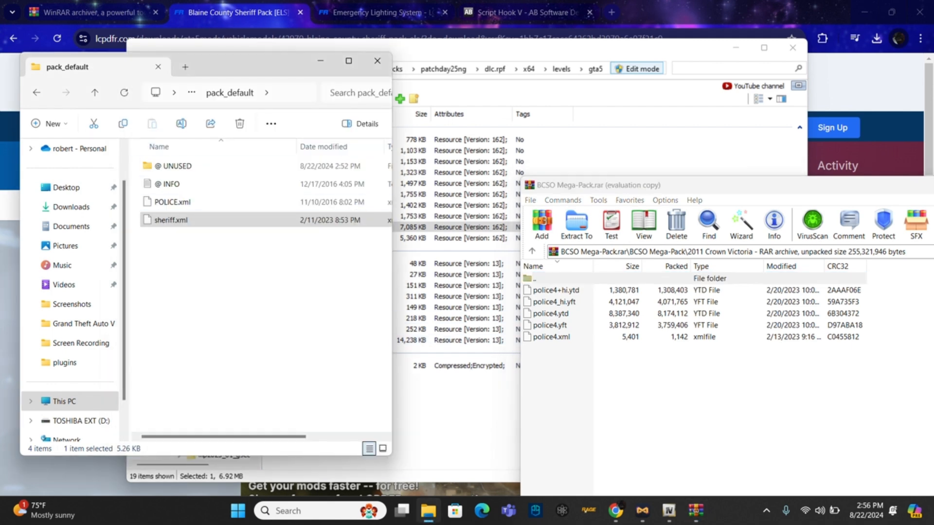
right_click(553, 292)
left_click(758, 377)
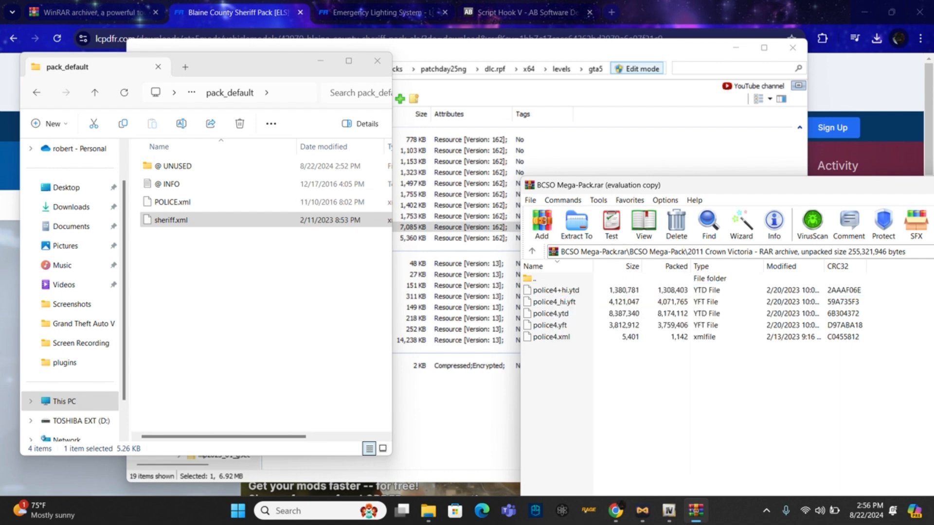
left_click(541, 337)
left_click_drag(541, 338, 233, 273)
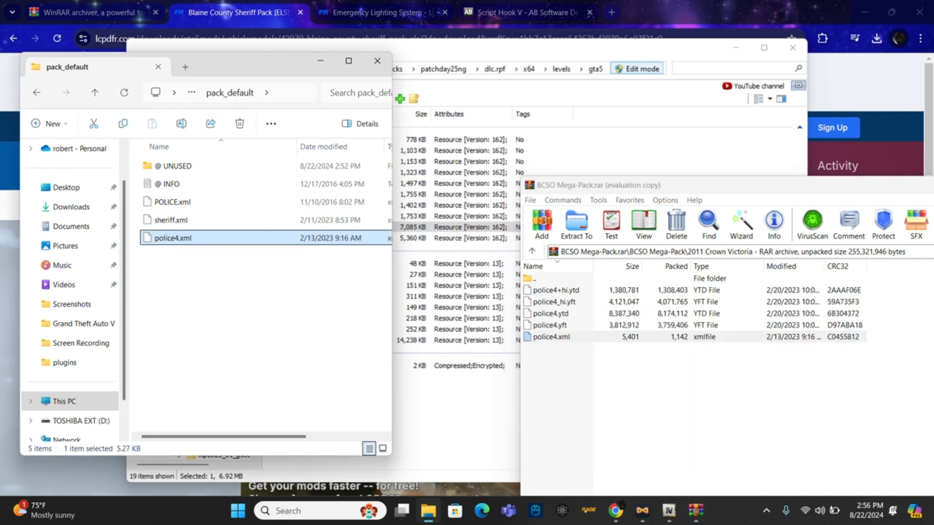
left_click_drag(878, 286, 787, 327)
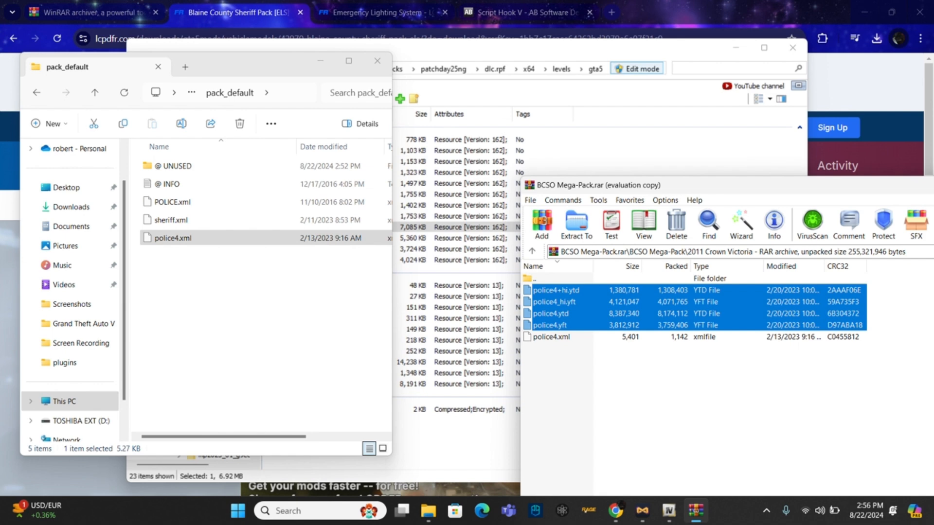
key("BackSpace")
key("Up")
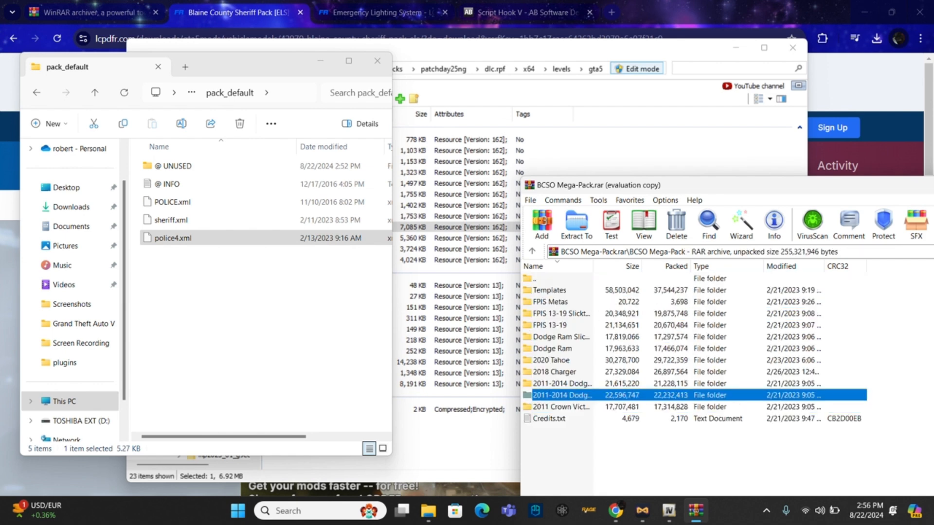
key("Return")
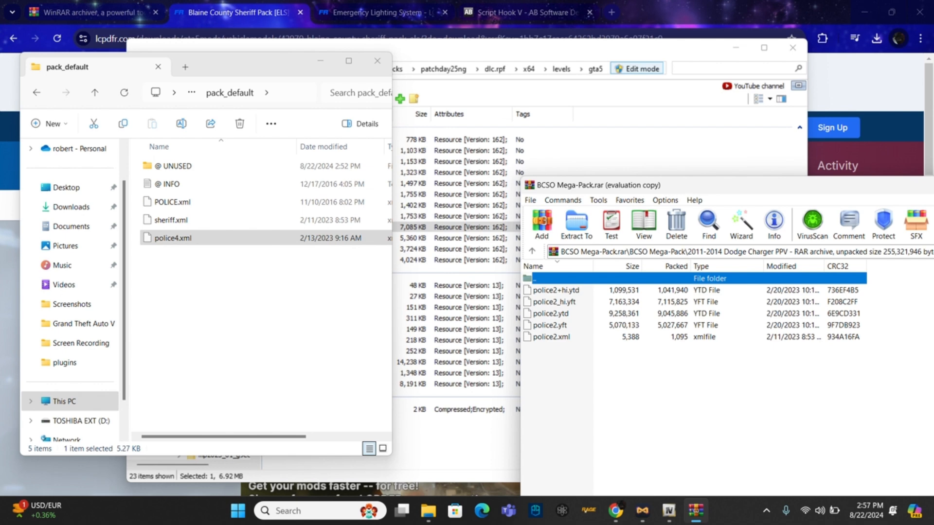
left_click(554, 302)
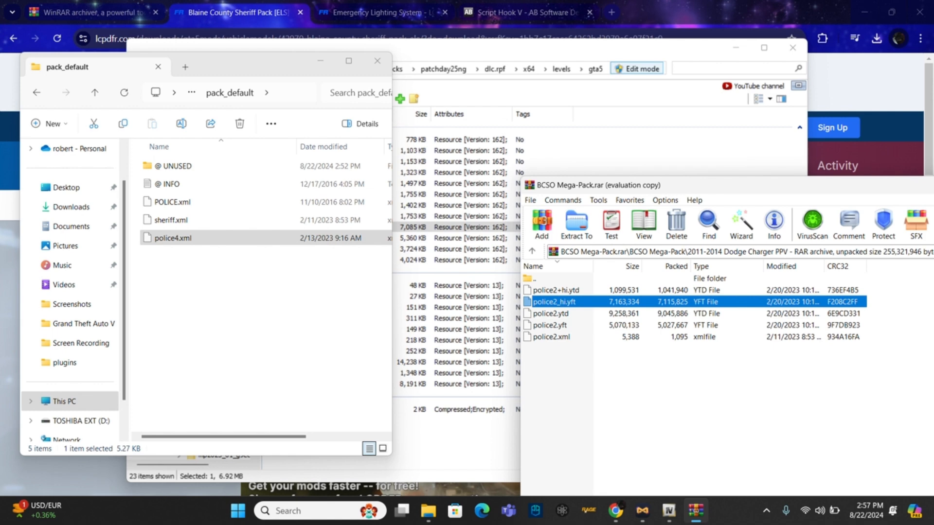
key("BackSpace")
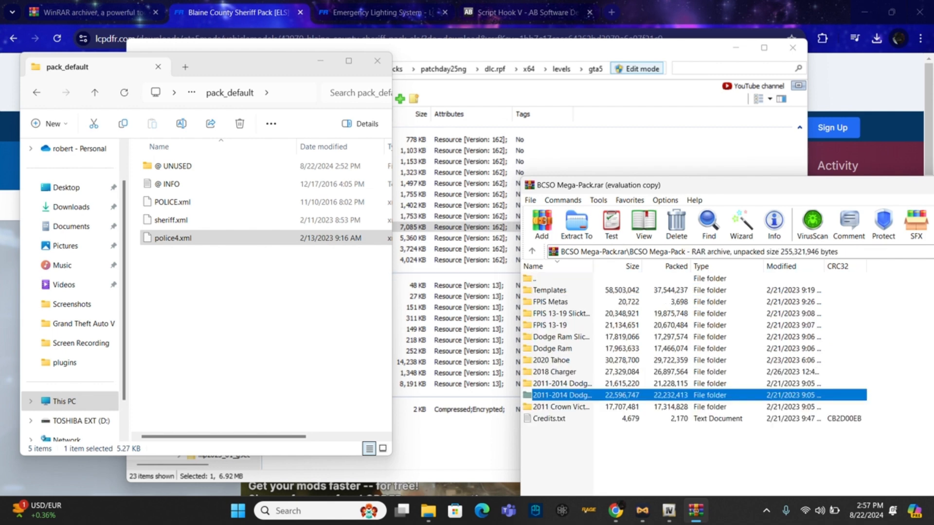
Add police2_hi.yft from the archive's 2011-2014 Dodge Charger PPV Slicktop folder to vehicles.rpf in OpenIV.
double_click(559, 383)
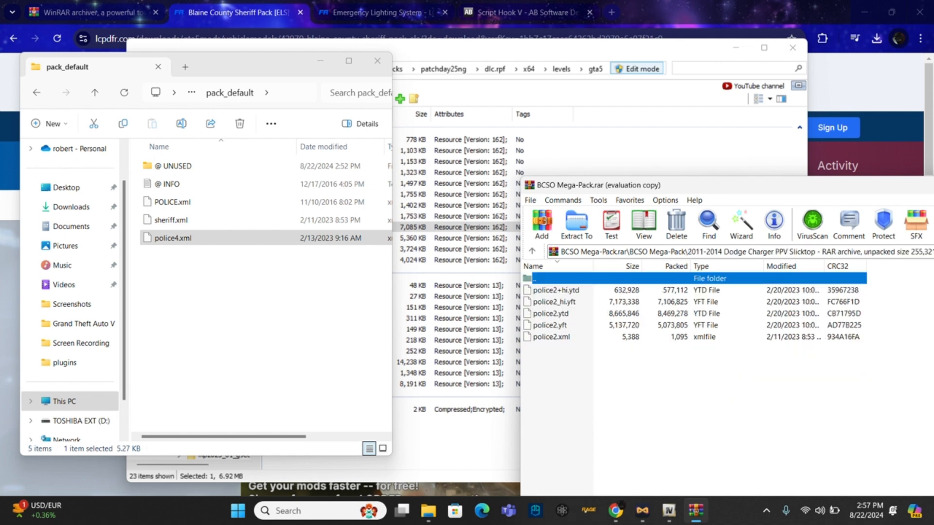
left_click(554, 301)
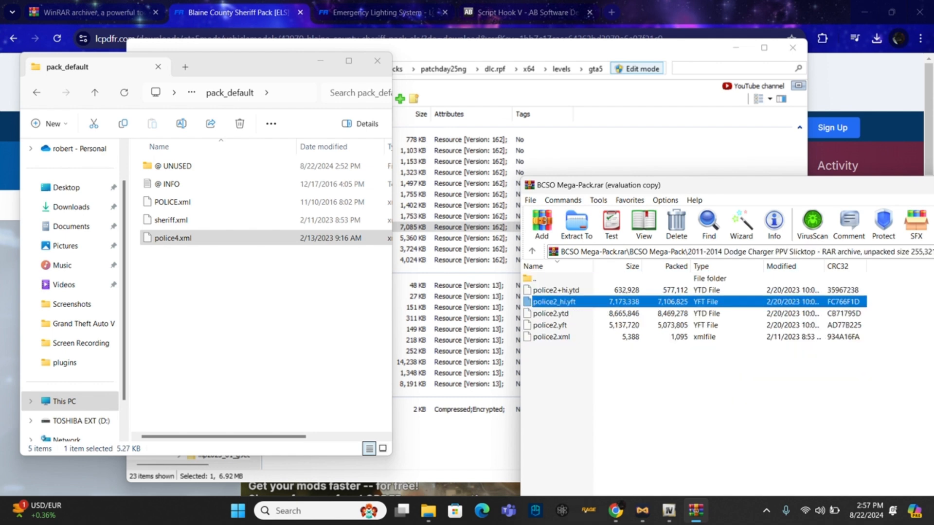
left_click_drag(554, 302, 457, 312)
Preview police2_hi.yft from vehicles.rpf in the OpenIV Model Viewer and close the viewer.
left_click(486, 49)
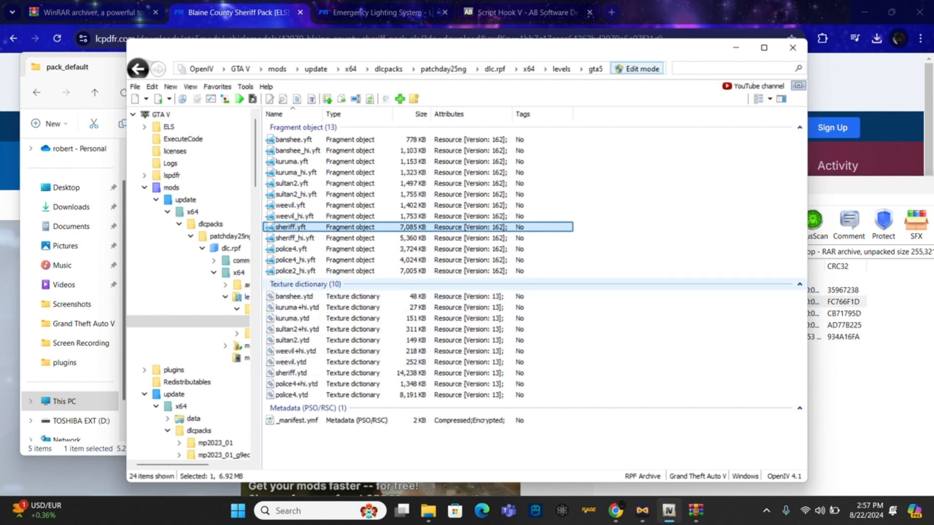
left_click(295, 271)
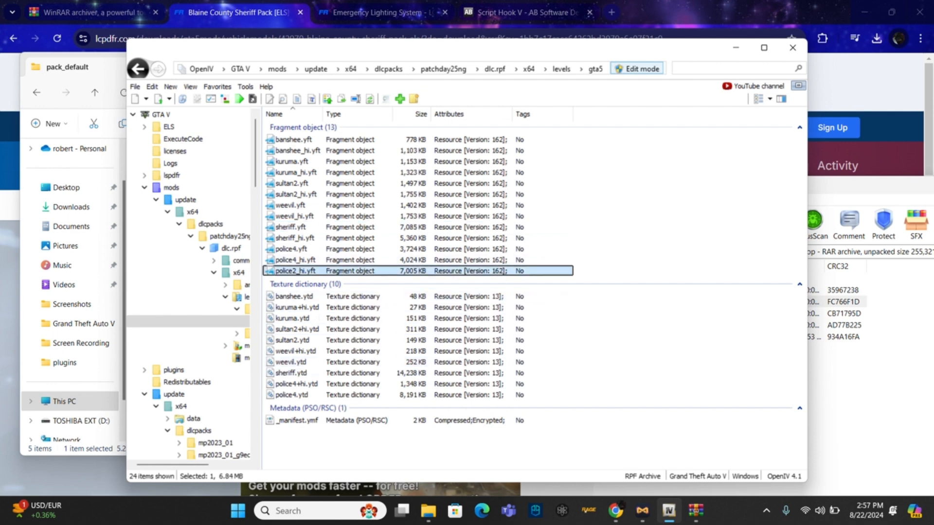
double_click(295, 271)
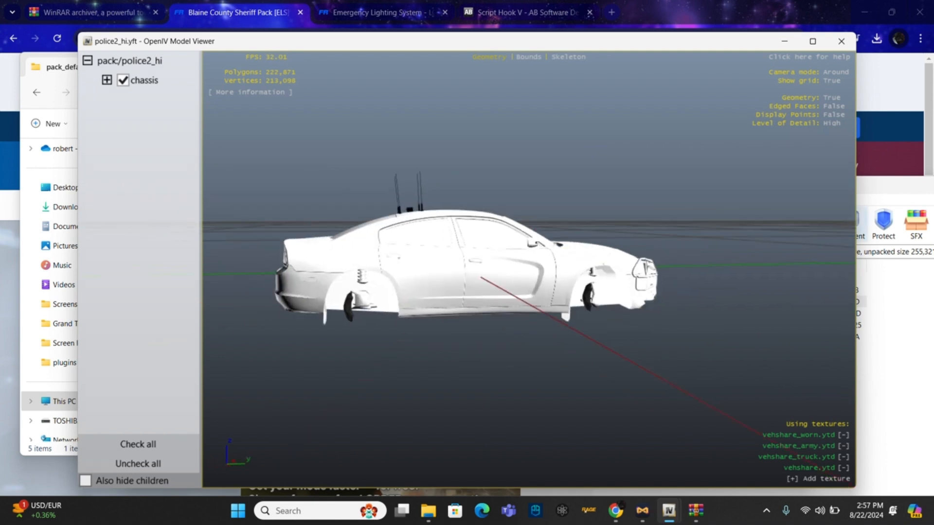
left_click(841, 41)
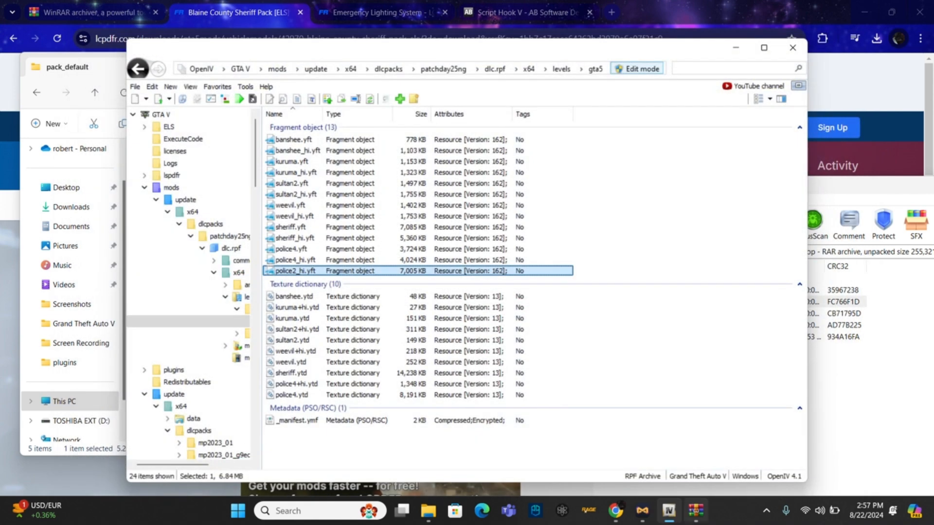
Add police2+hi.ytd, police2.ytd and police2.yft from the archive's 2011-2014 Dodge Charger PPV Slicktop folder to vehicles.rpf in OpenIV.
left_click(696, 511)
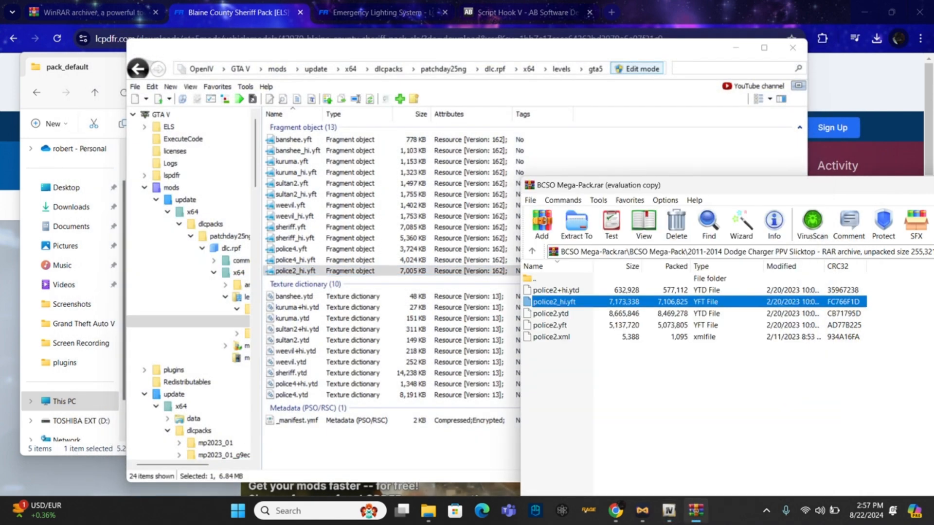
left_click(690, 389)
left_click(556, 290)
left_click(551, 314, "ctrl")
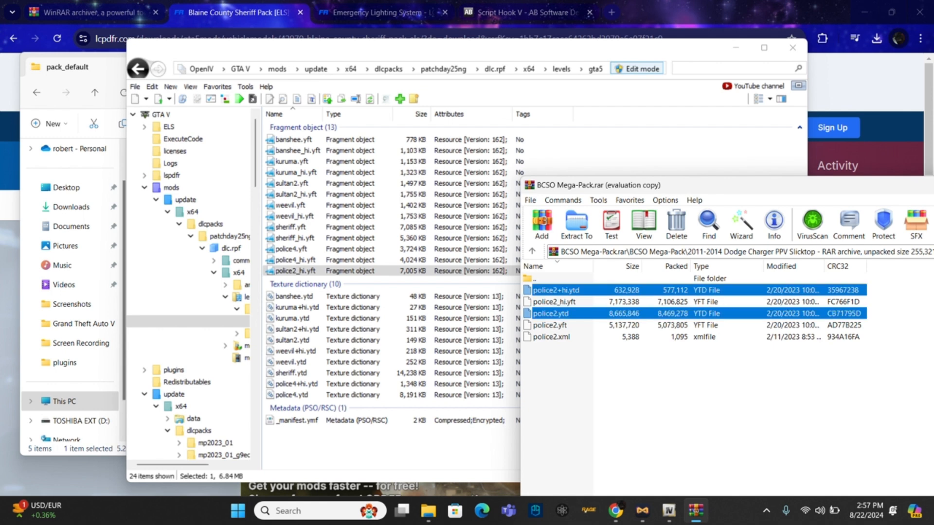
left_click(550, 325, "ctrl")
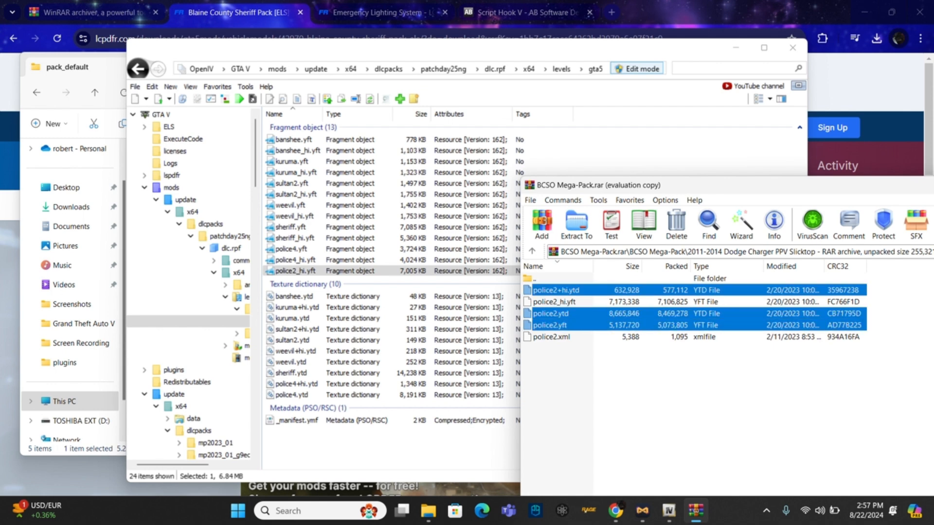
left_click_drag(550, 325, 413, 140)
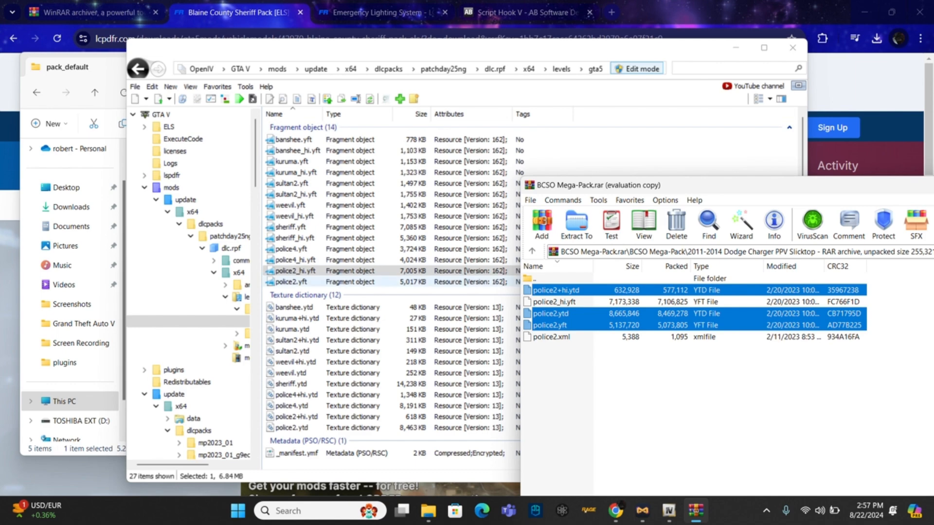
Preview police2.yft from vehicles.rpf in the OpenIV Model Viewer, orbit around the car and close the viewer.
left_click(292, 282)
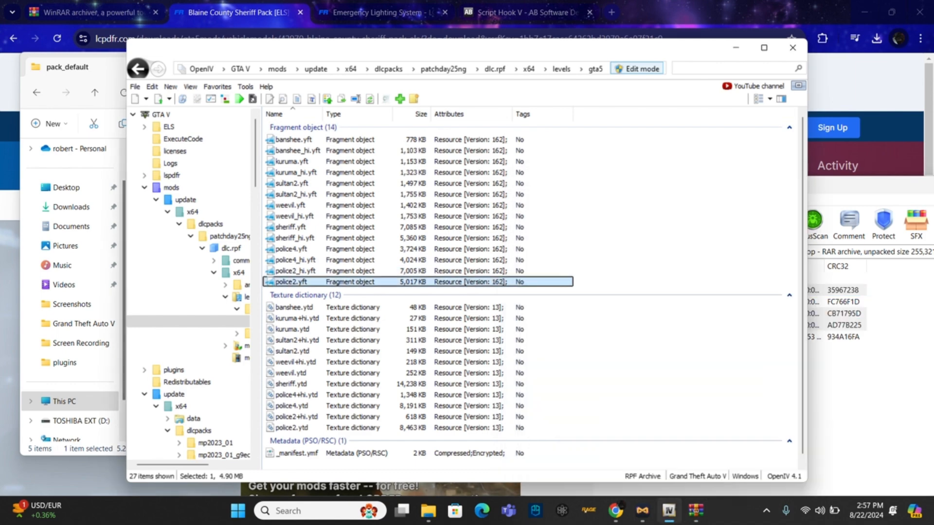
double_click(291, 282)
left_click_drag(340, 282, 758, 204)
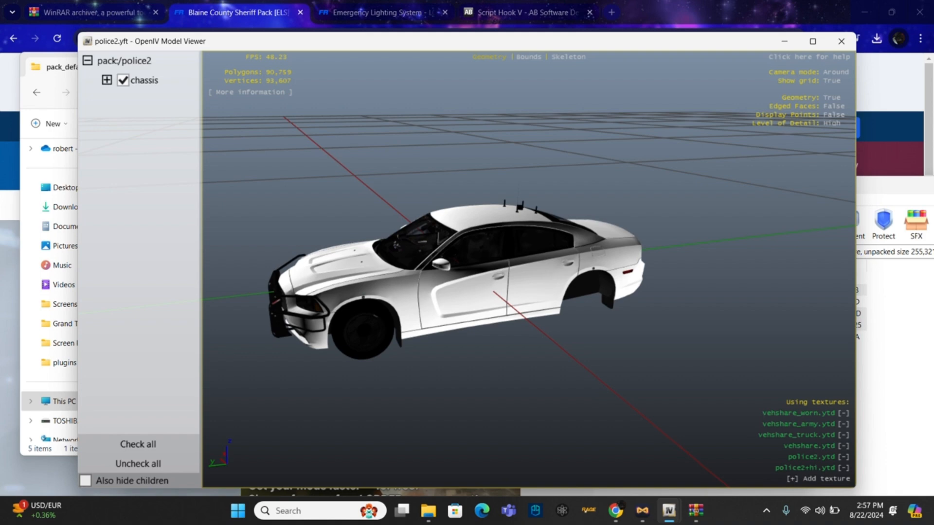
left_click(841, 41)
left_click(681, 234)
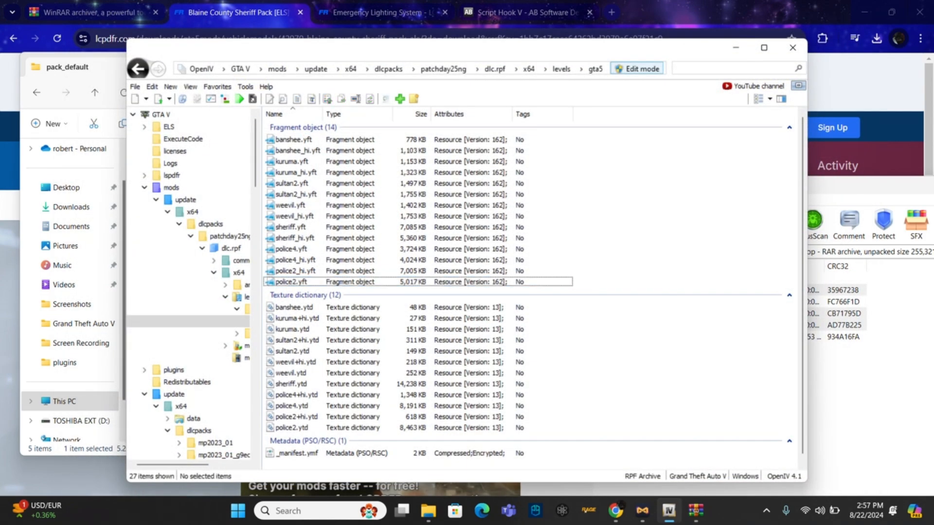
left_click(866, 384)
double_click(534, 278)
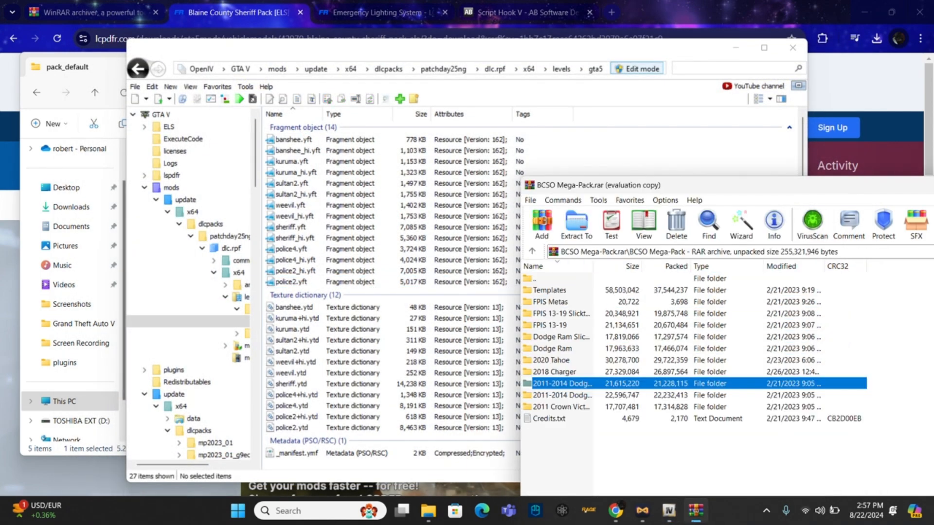
double_click(551, 360)
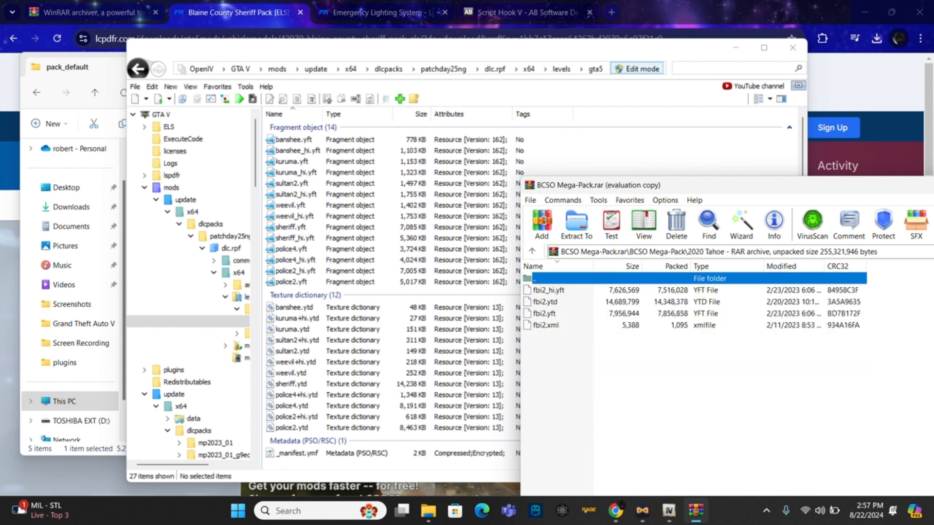
double_click(534, 278)
double_click(551, 361)
left_click_drag(867, 288, 627, 316)
double_click(534, 278)
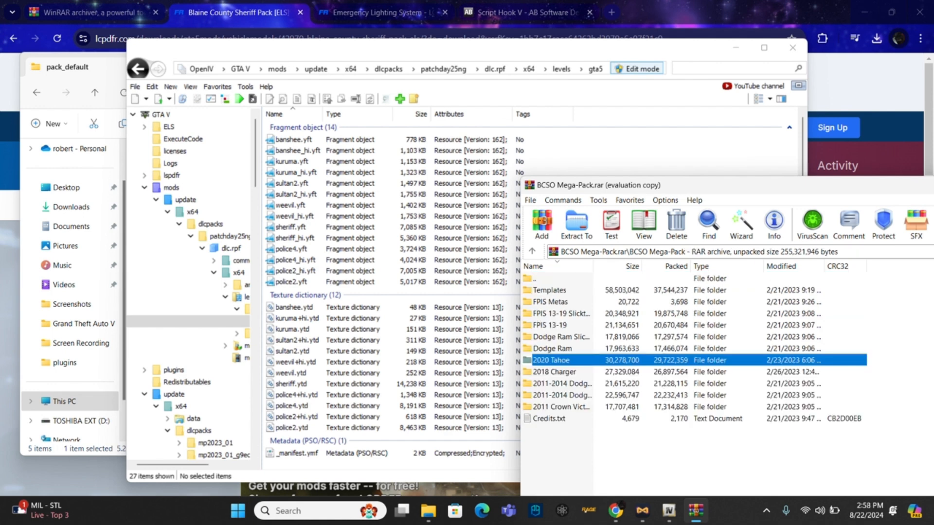
Copy police2.xml from the archive's 2011-2014 Dodge Charger PPV Slicktop folder into the pack_default folder.
double_click(562, 384)
left_click(428, 510)
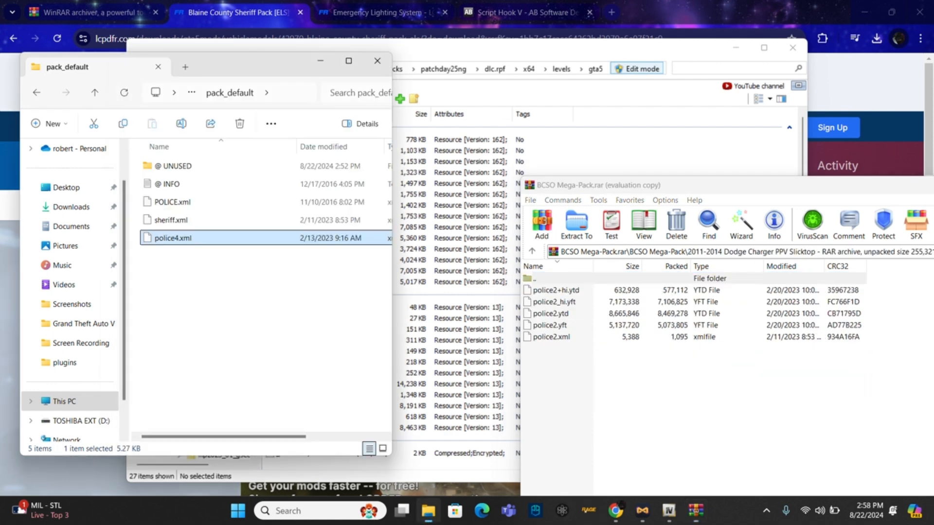
left_click_drag(568, 359, 243, 321)
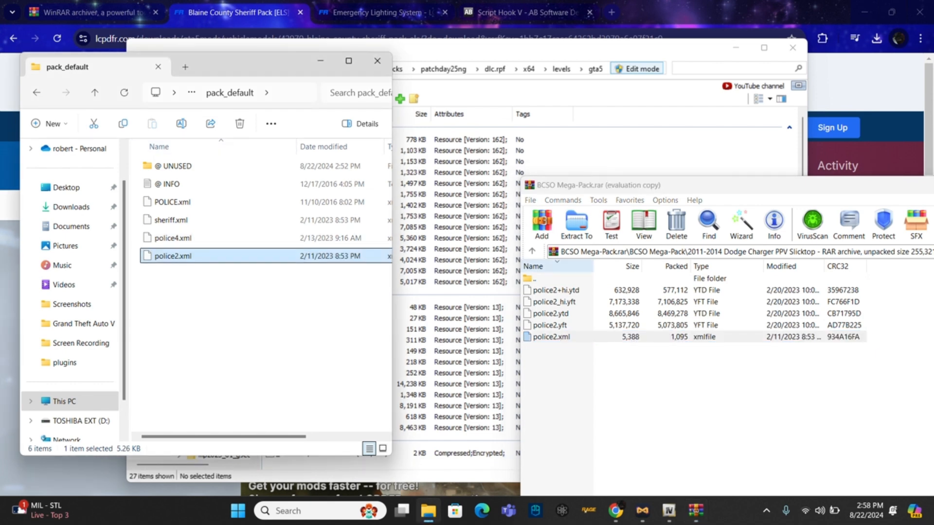
Check the file names in the archive's 2011 Crown Victoria, 2011-2014 Dodge Charger PPV Slicktop and 2018 Charger folders.
double_click(533, 278)
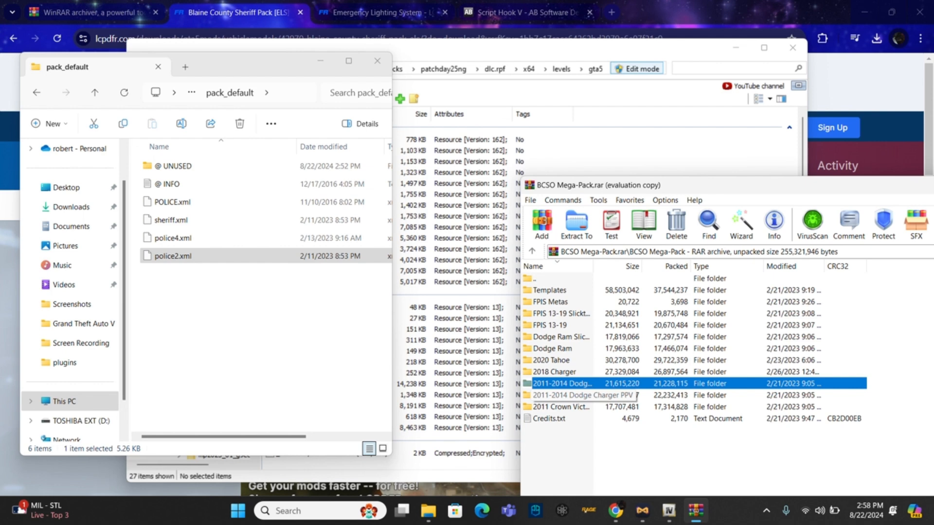
left_click(561, 406)
left_click(561, 407)
double_click(561, 407)
double_click(622, 407)
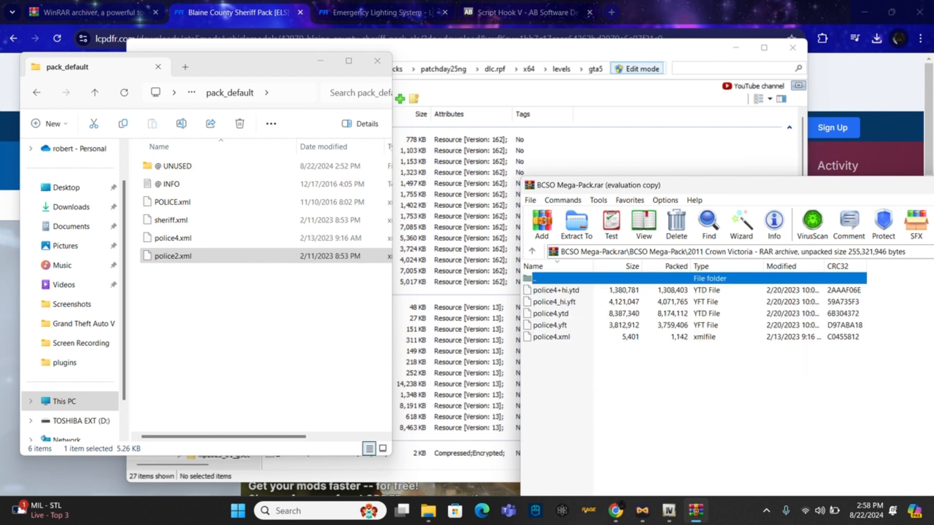
double_click(533, 279)
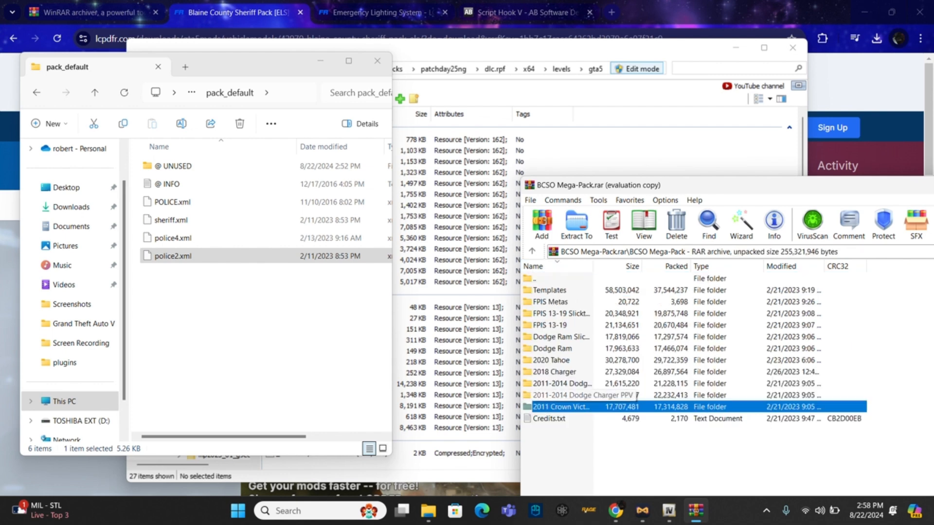
double_click(627, 383)
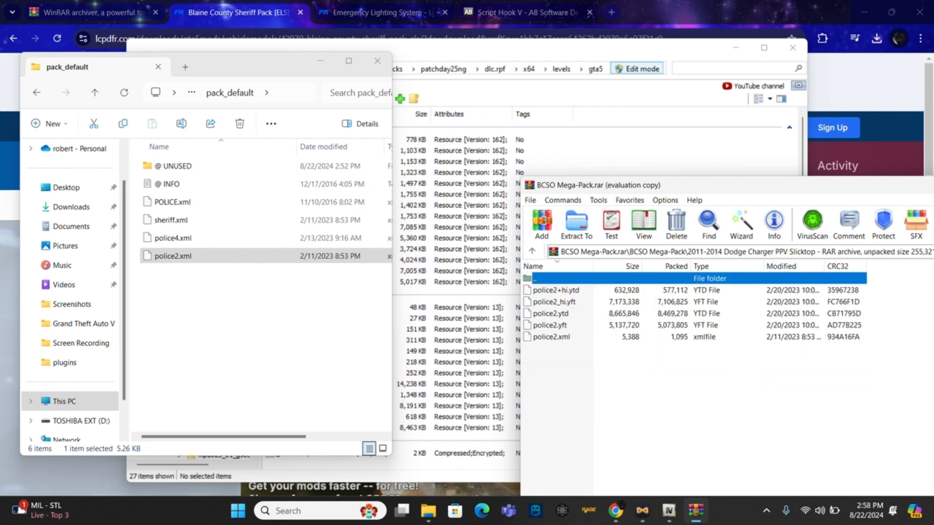
double_click(534, 279)
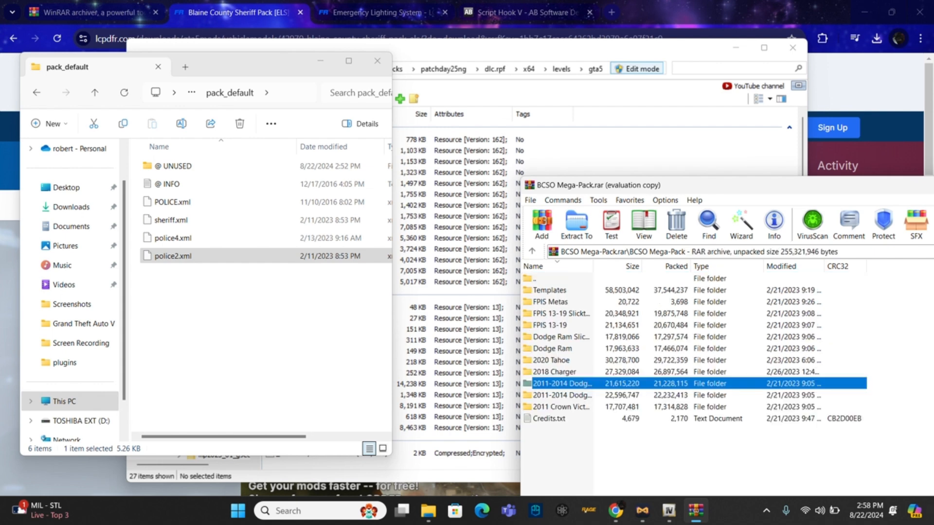
double_click(554, 372)
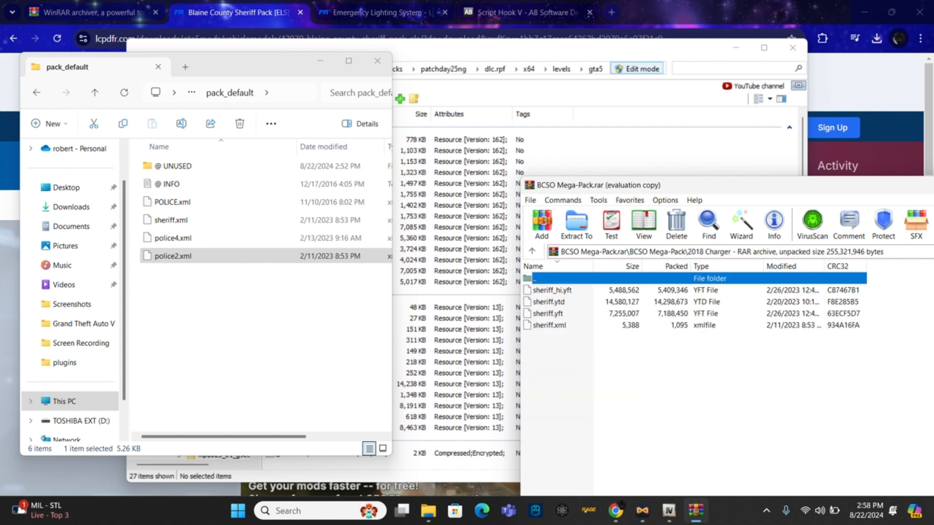
double_click(534, 279)
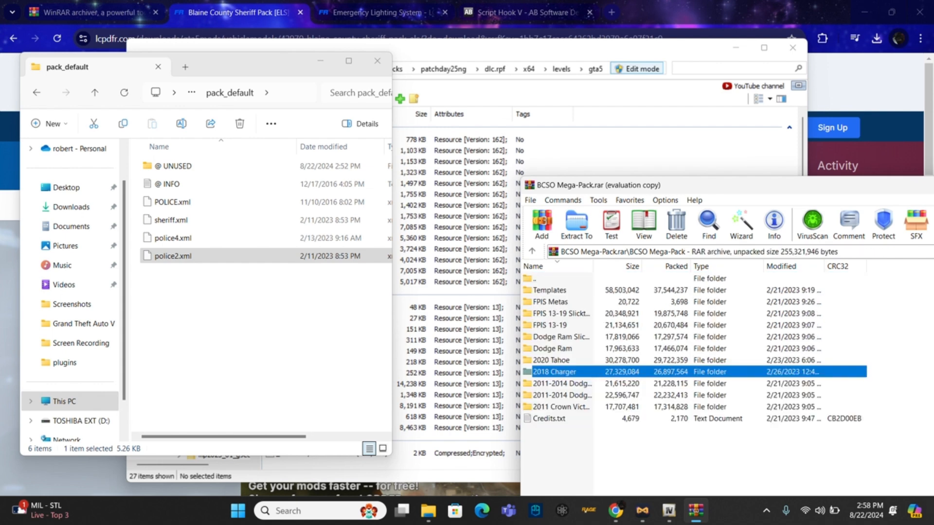
Add the 2020 Tahoe's fbi2_hi.yft, fbi2.ytd and fbi2.yft to vehicles.rpf in OpenIV, and copy its fbi2.xml into pack_default.
double_click(551, 360)
left_click_drag(880, 290, 797, 314)
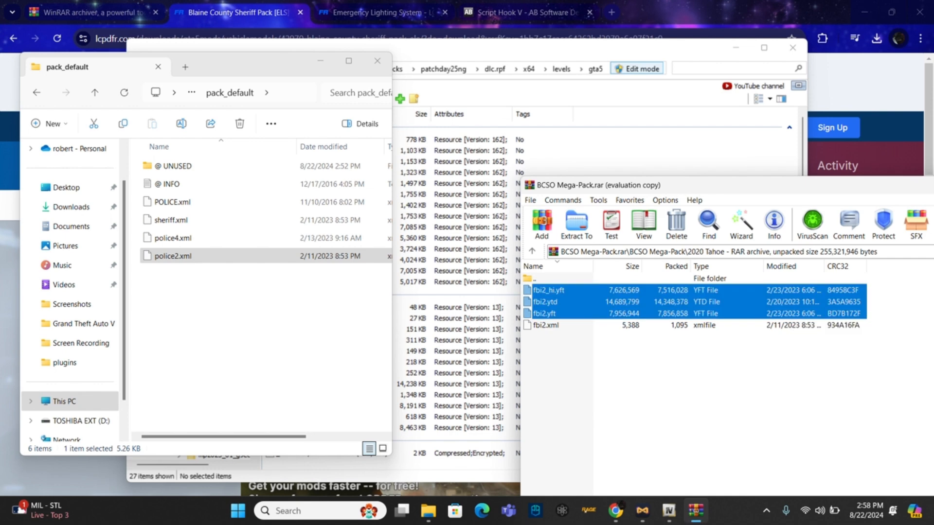
left_click(534, 327)
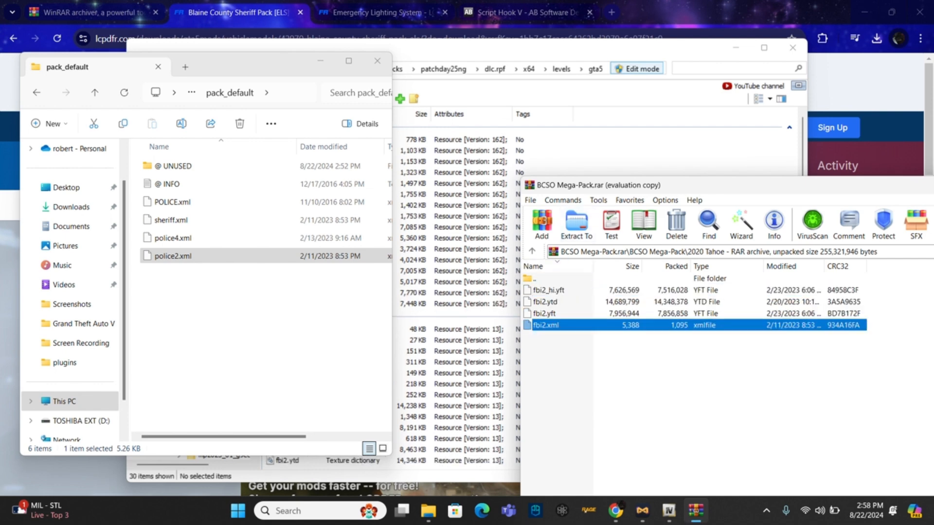
left_click_drag(540, 326, 253, 341)
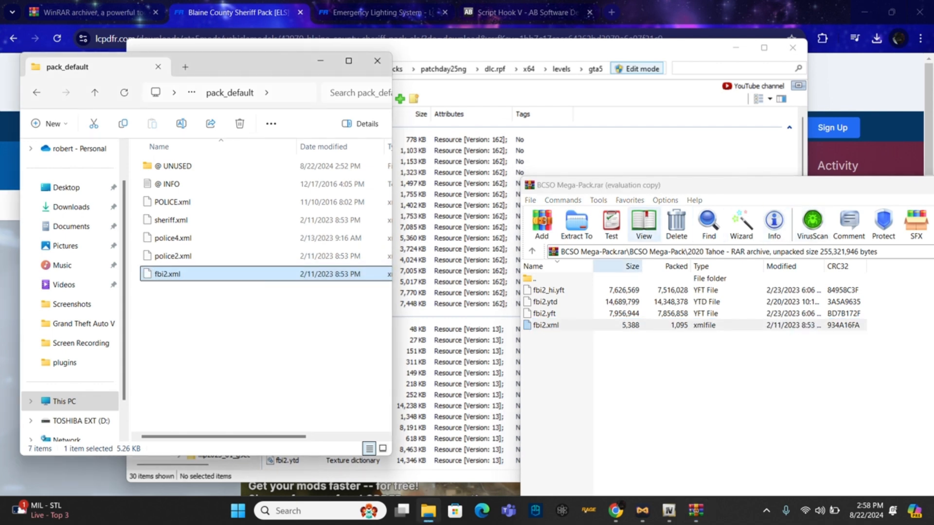
Add sheriff2_hi.yft, sheriff2.ytd and sheriff2.yft from the archive's Dodge Ram Slicktop folder to vehicles.rpf in OpenIV.
left_click(534, 278)
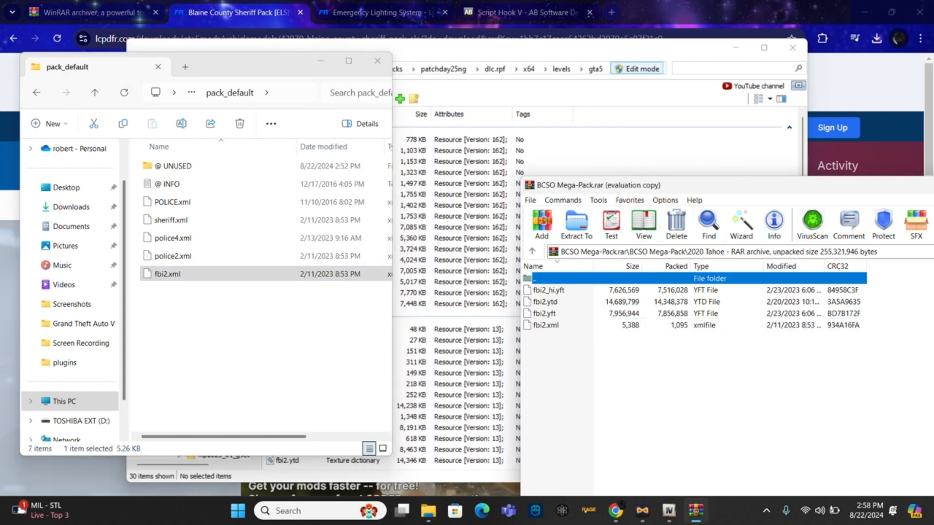
double_click(534, 279)
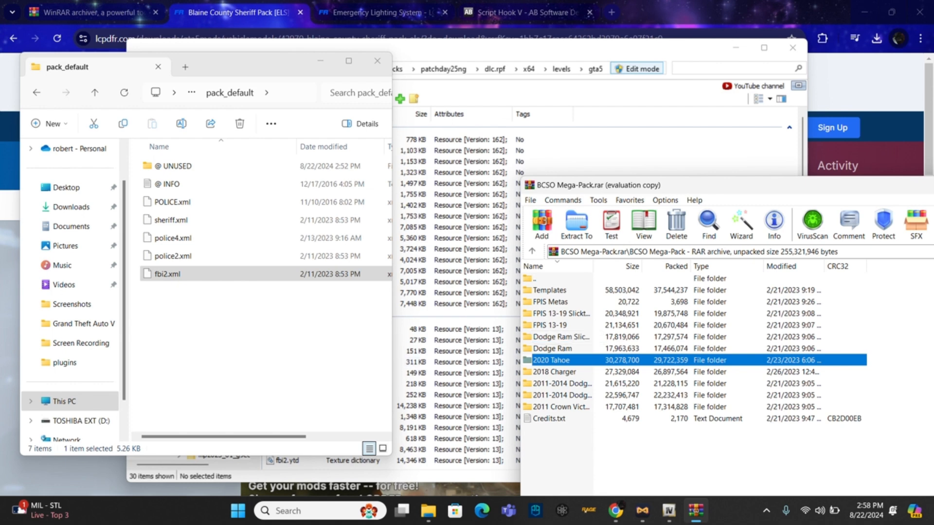
double_click(559, 337)
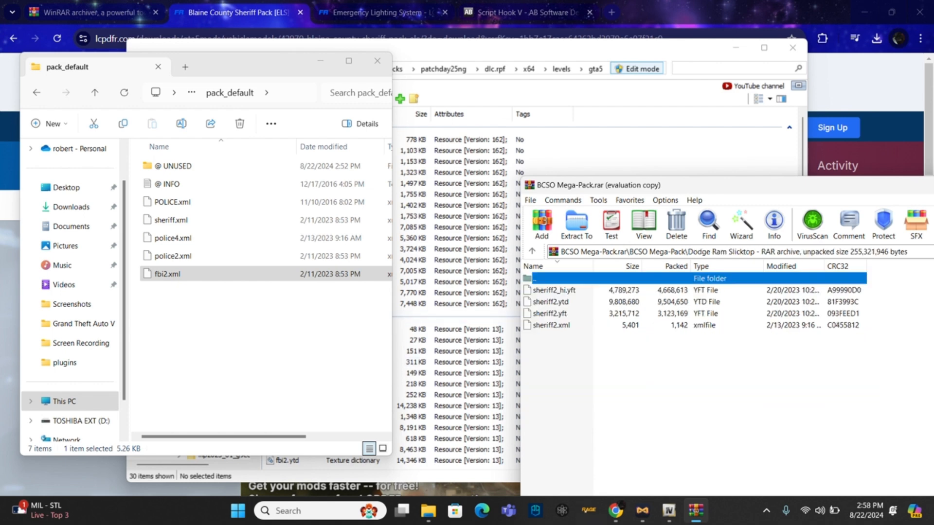
left_click_drag(872, 291, 564, 317)
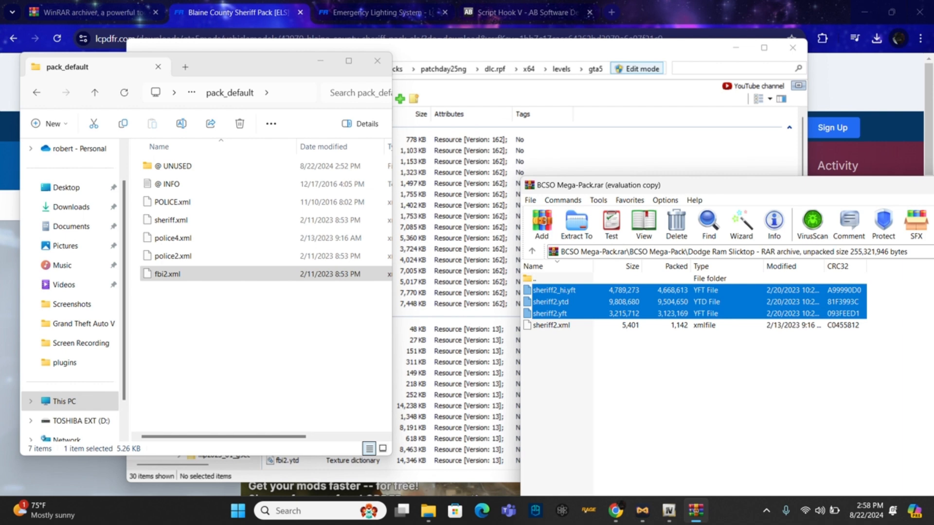
left_click_drag(554, 303, 457, 272)
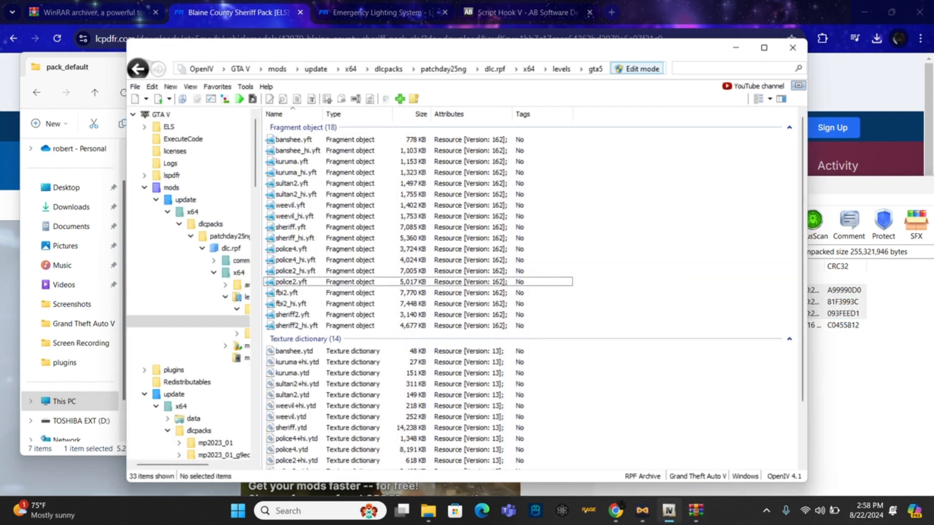
scroll(530, 292, "down", 2)
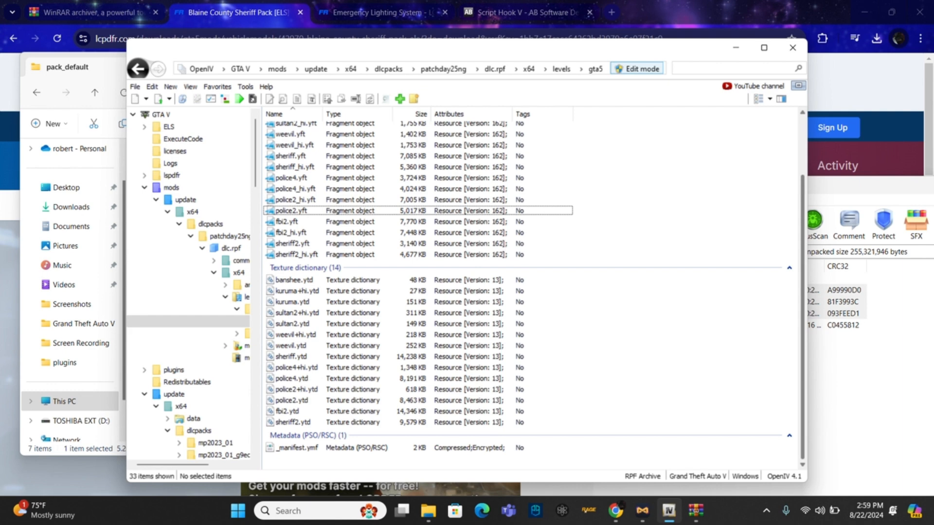
scroll(530, 291, "up", 2)
Copy sheriff2.xml from the archive's Dodge Ram Slicktop folder into the pack_default folder.
left_click(850, 379)
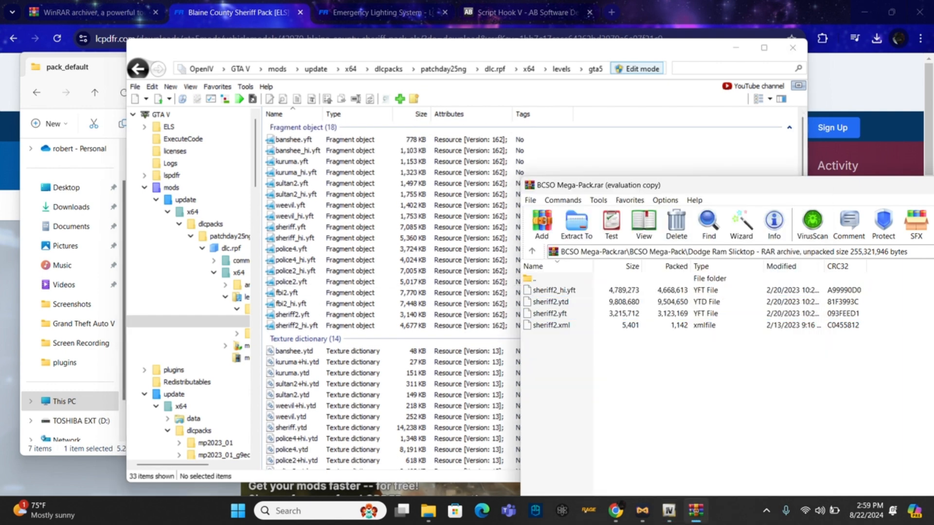
left_click(428, 511)
left_click_drag(547, 325, 273, 311)
left_click(729, 379)
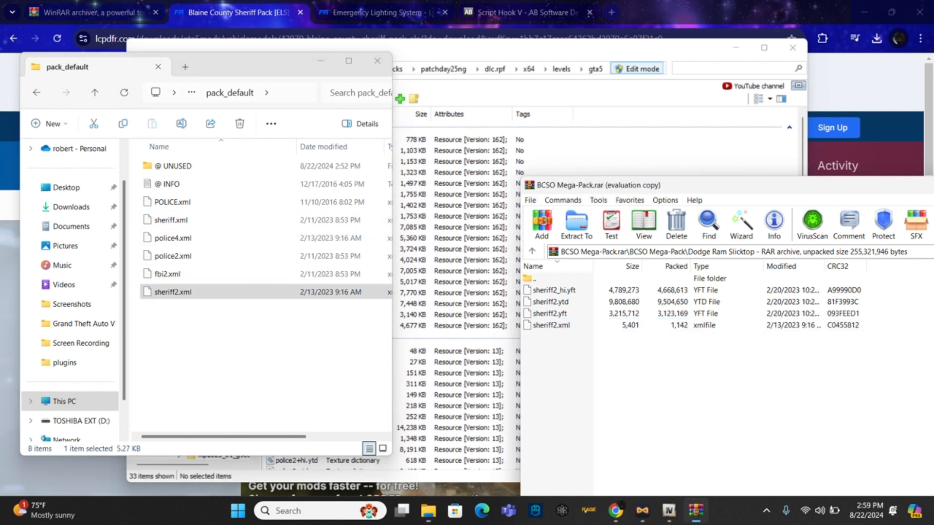
Check the file names in the archive's FPIS 13-19 and FPIS 13-19 Slicktop folders.
double_click(534, 279)
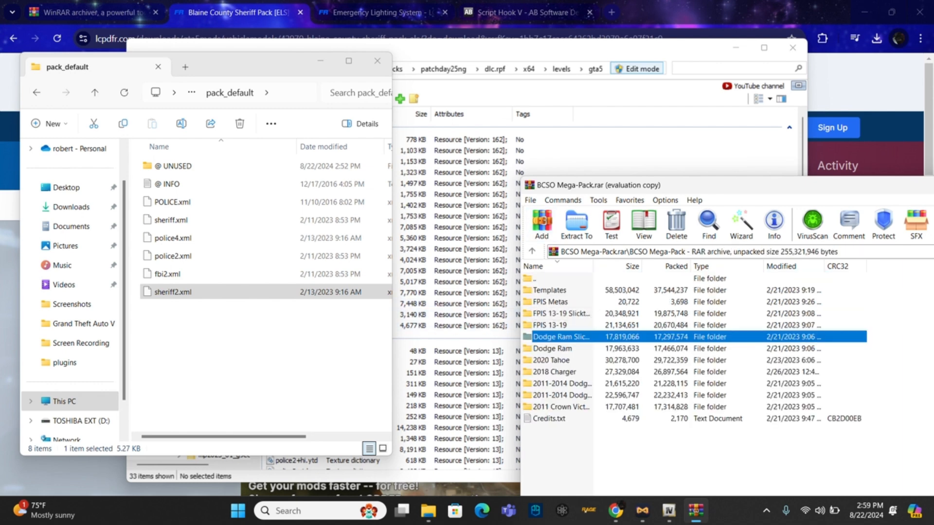
double_click(549, 325)
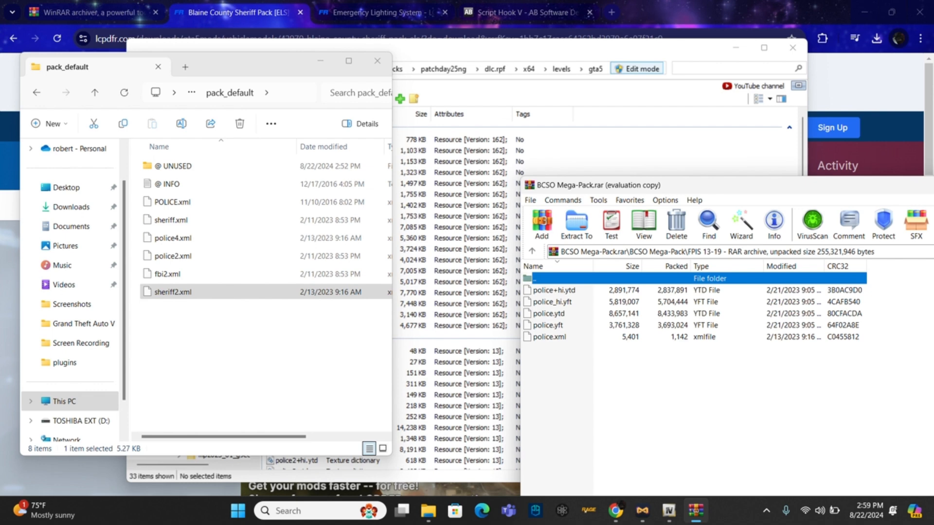
double_click(534, 279)
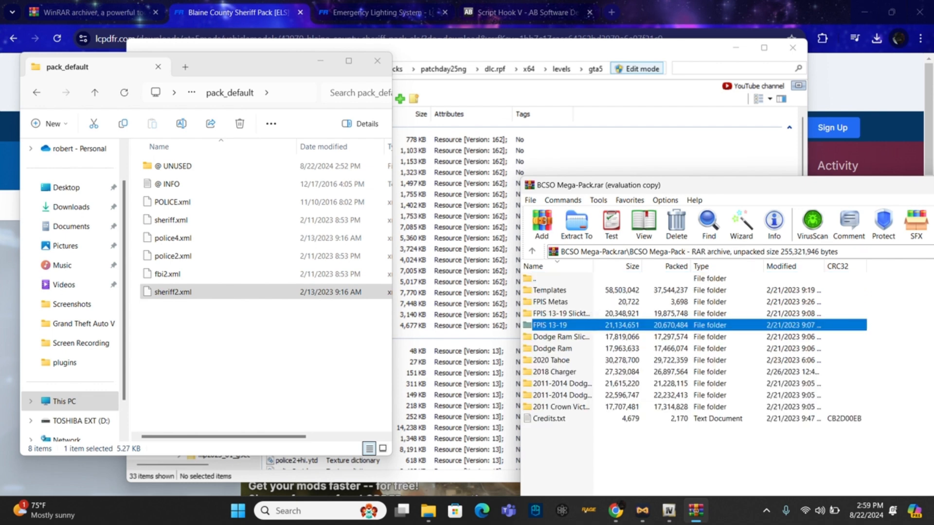
double_click(561, 314)
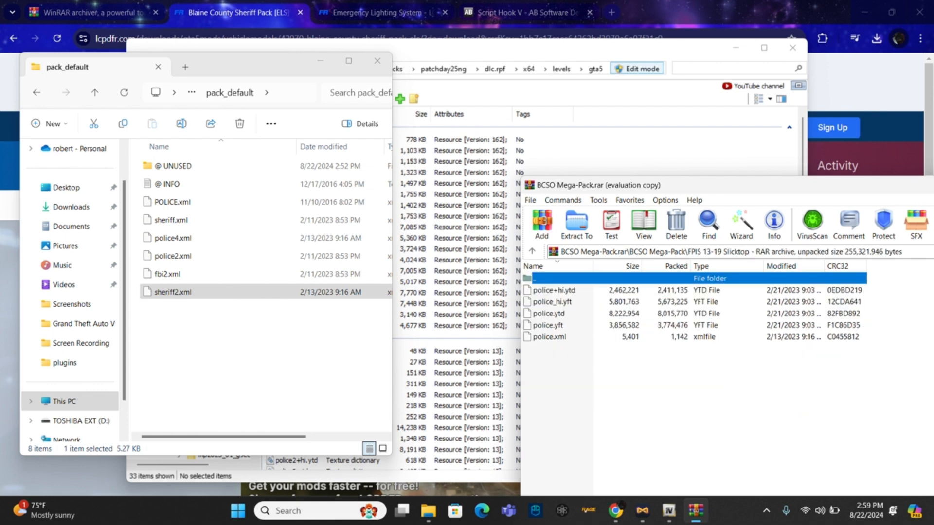
left_click_drag(868, 292, 654, 326)
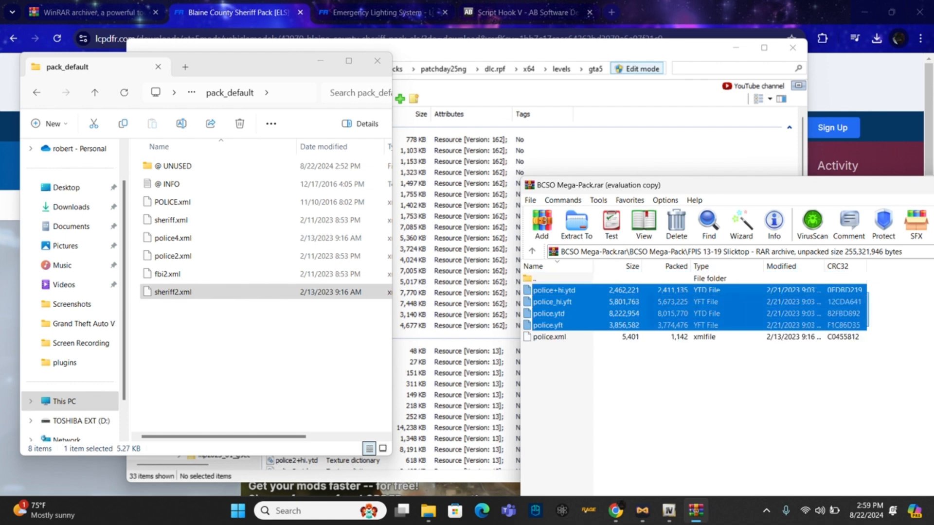
left_click(657, 372)
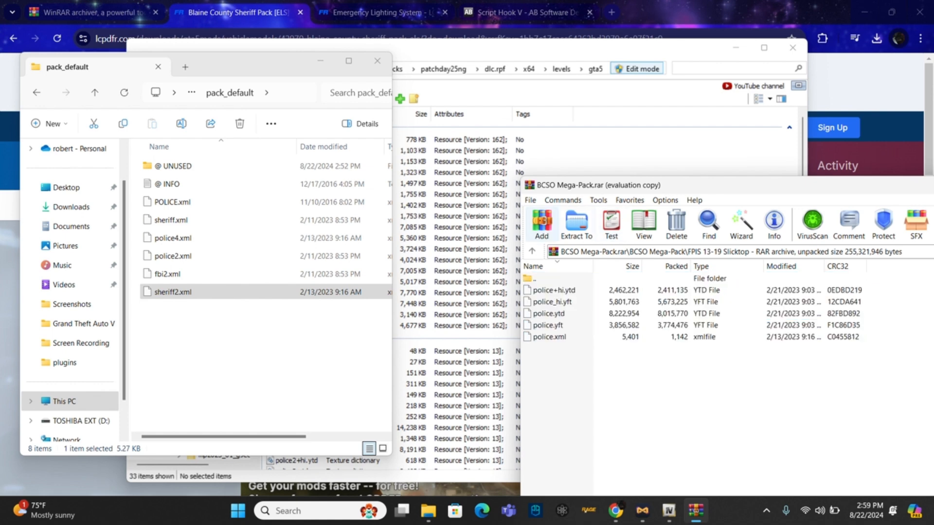
double_click(559, 279)
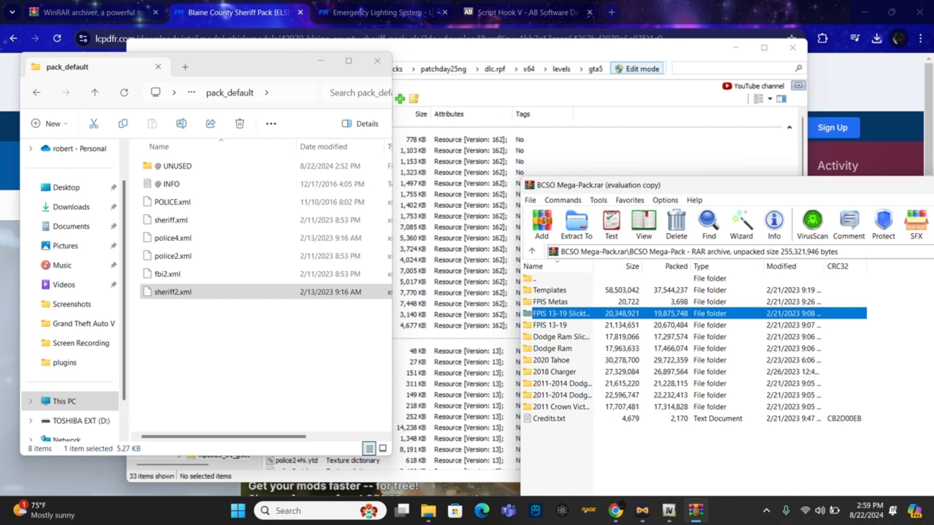
Close the BCSO Mega-Pack archive, the pack_default folder window and OpenIV.
left_click_drag(730, 186, 298, 154)
left_click(765, 153)
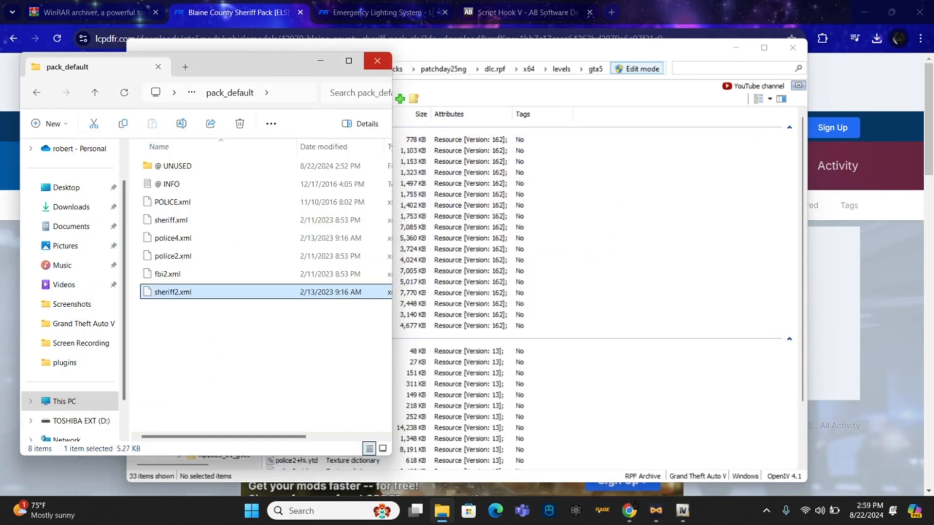
left_click(377, 60)
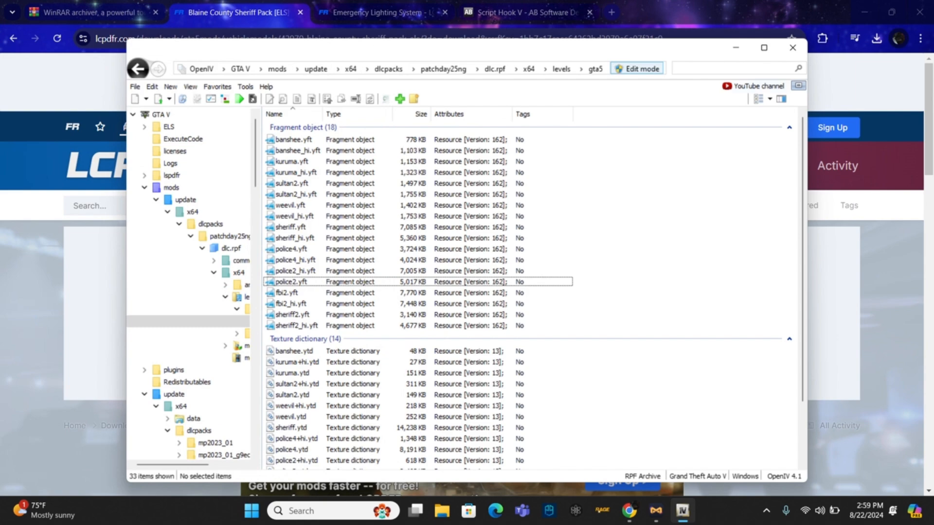
left_click(792, 47)
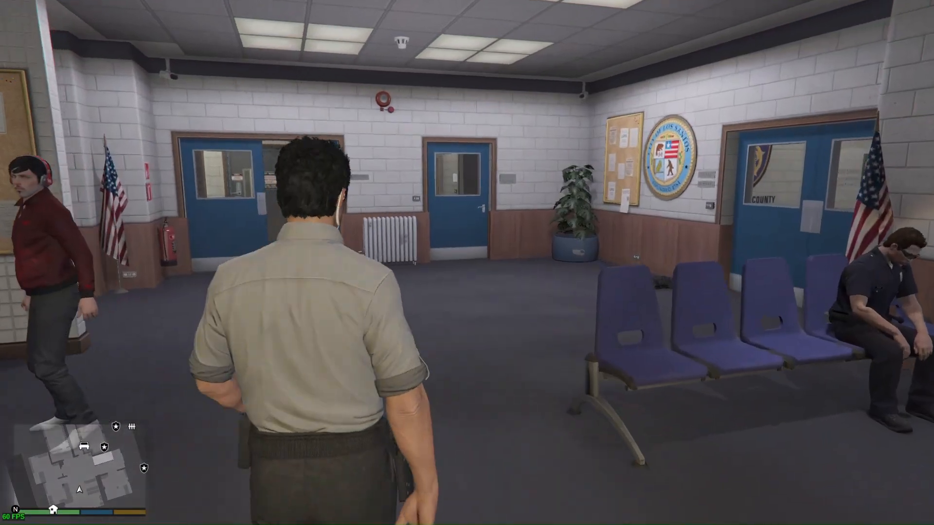
key("w")
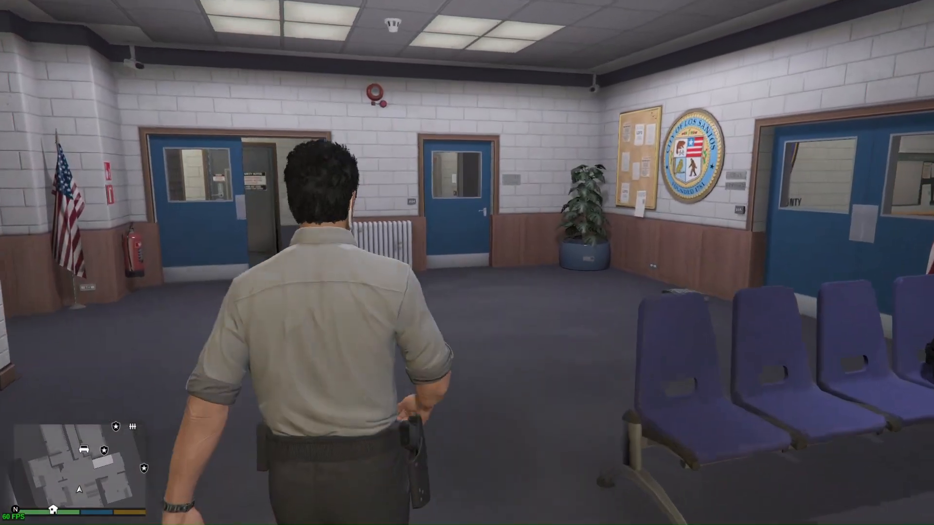
key("w")
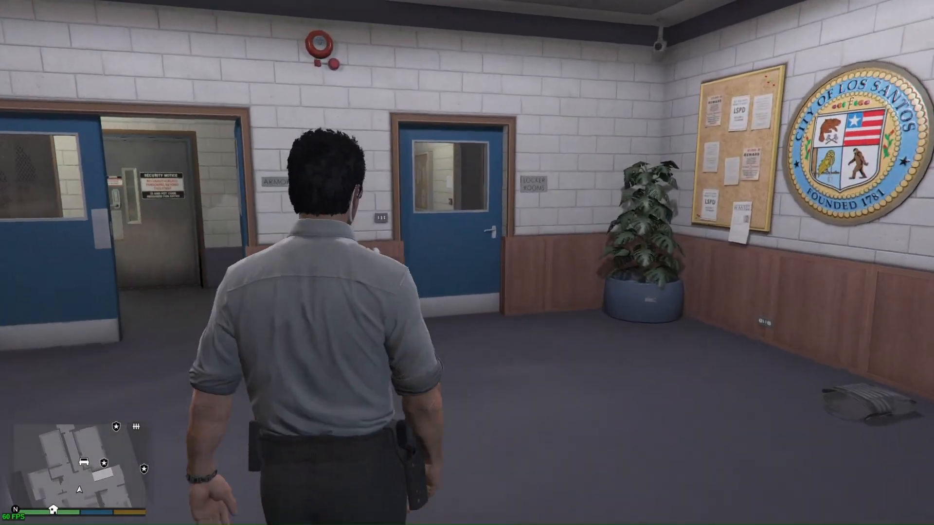
key("w")
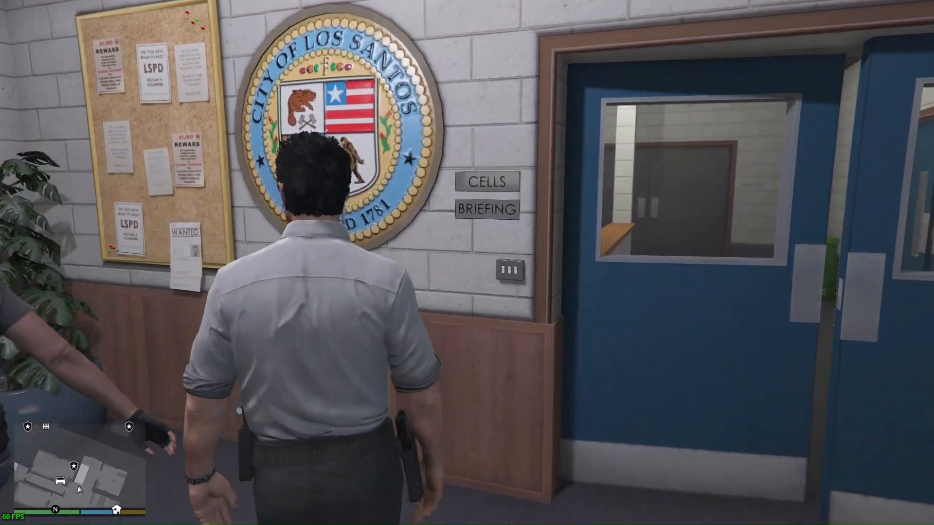
key("w")
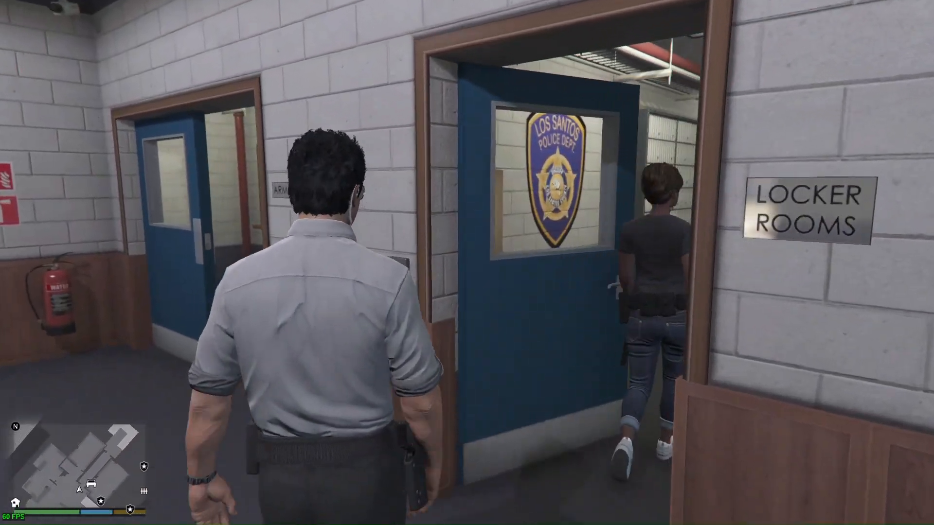
key("w")
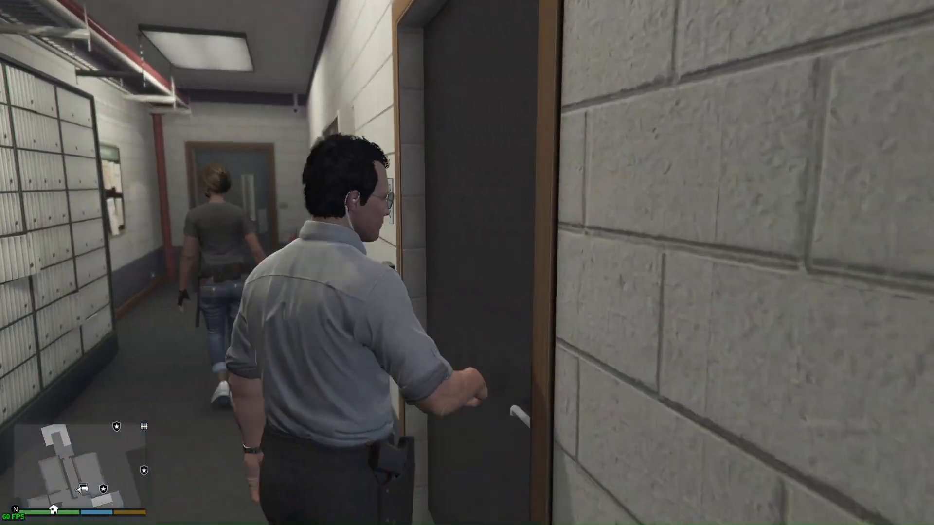
key("w")
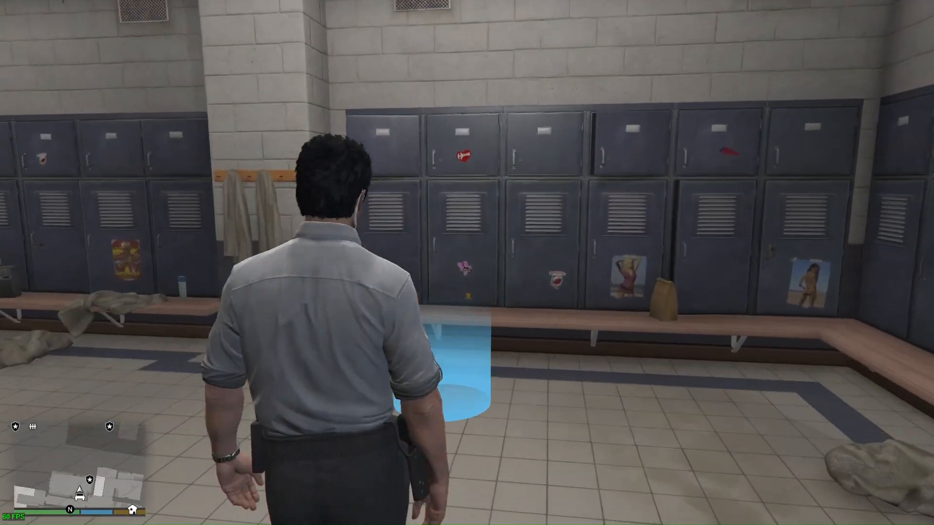
Open the LSPDFR station menu at the locker room marker in the game and enter the Police Garage.
key("e")
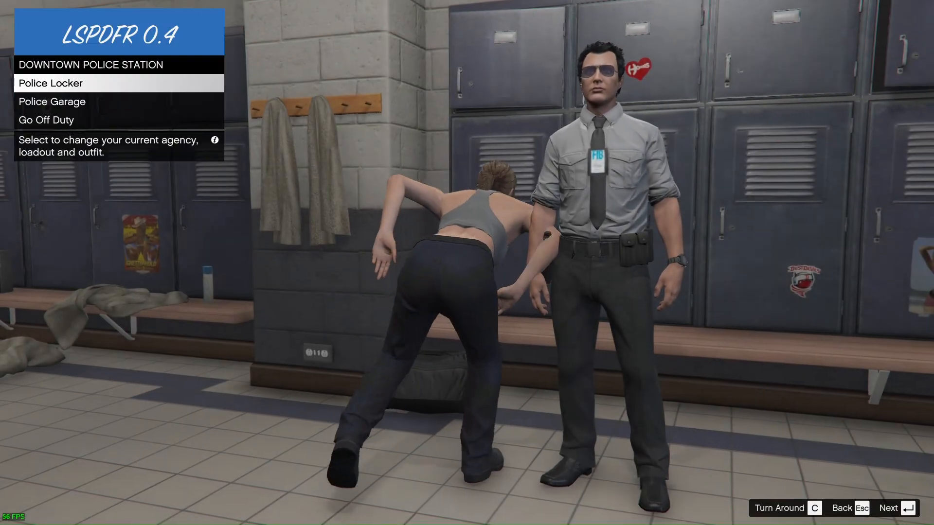
key("Down")
key("Return")
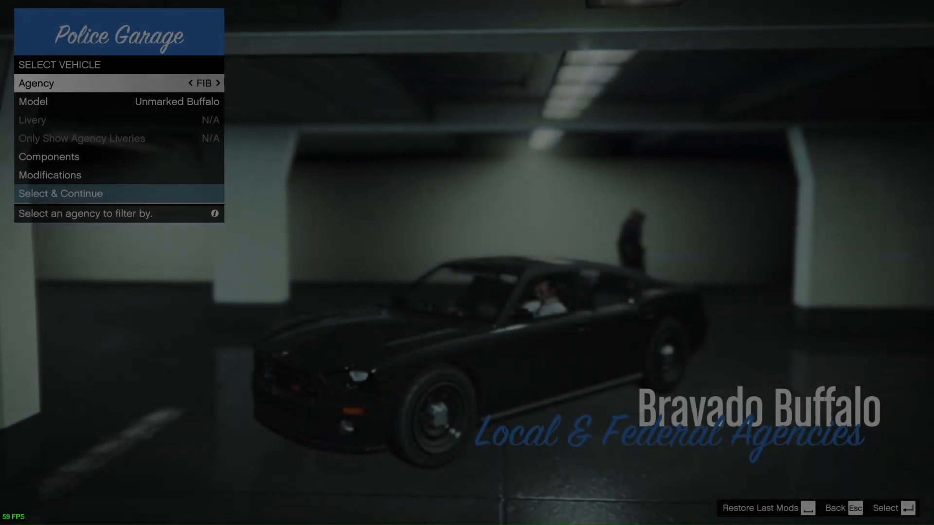
Filter the Police Garage by the LSSD agency and look through its vehicle models for the modded ones.
key("Right")
key("Right")
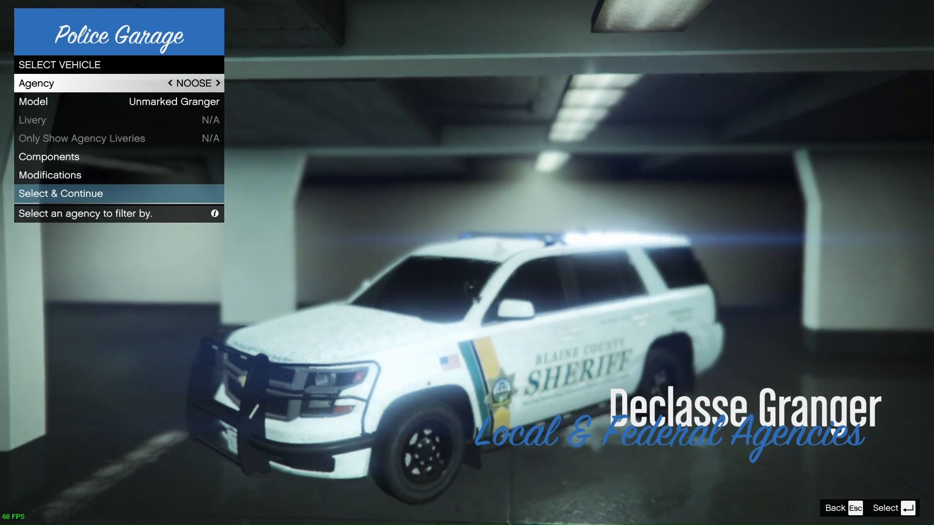
key("Right")
key("Right")
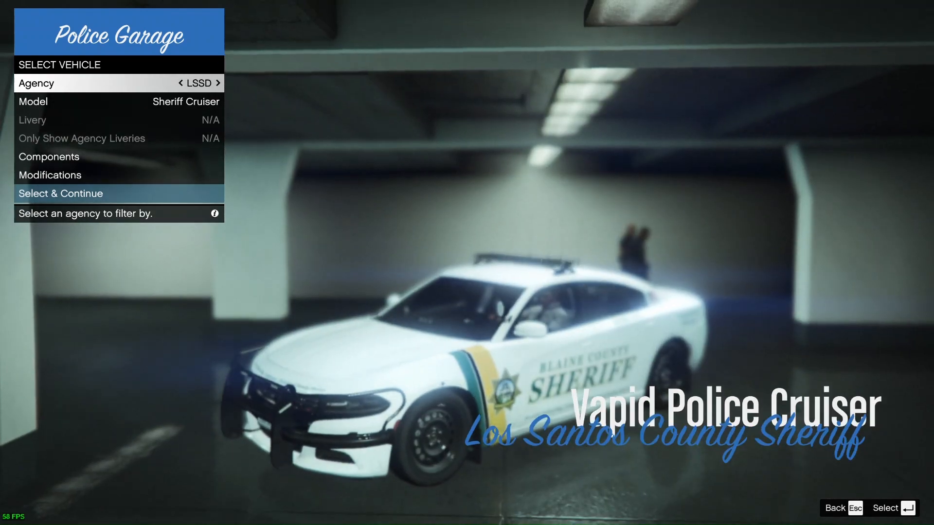
key("Down")
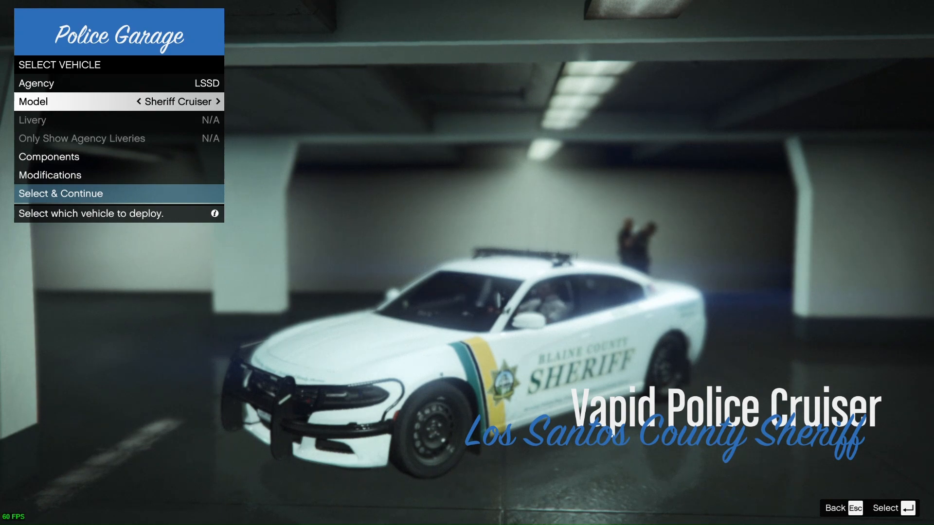
key("Right")
key("Right")
key("Right")
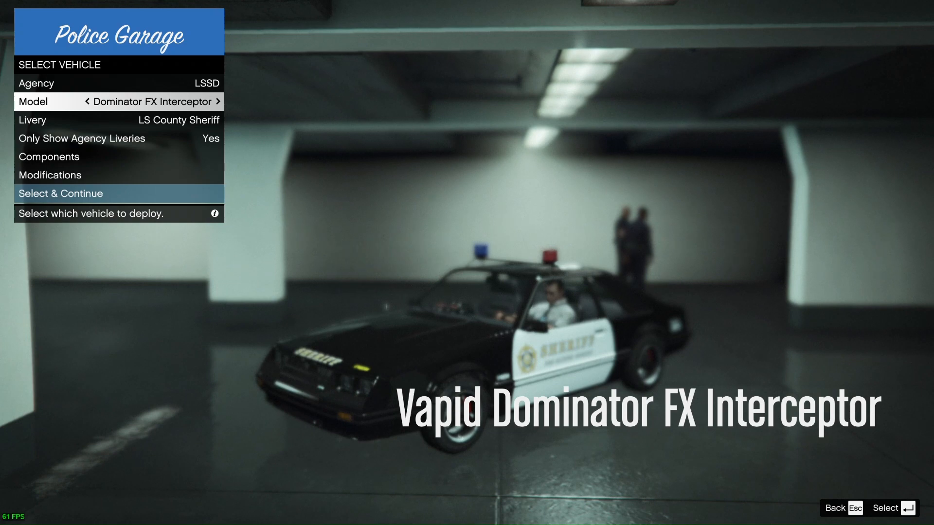
key("Right")
key("Right")
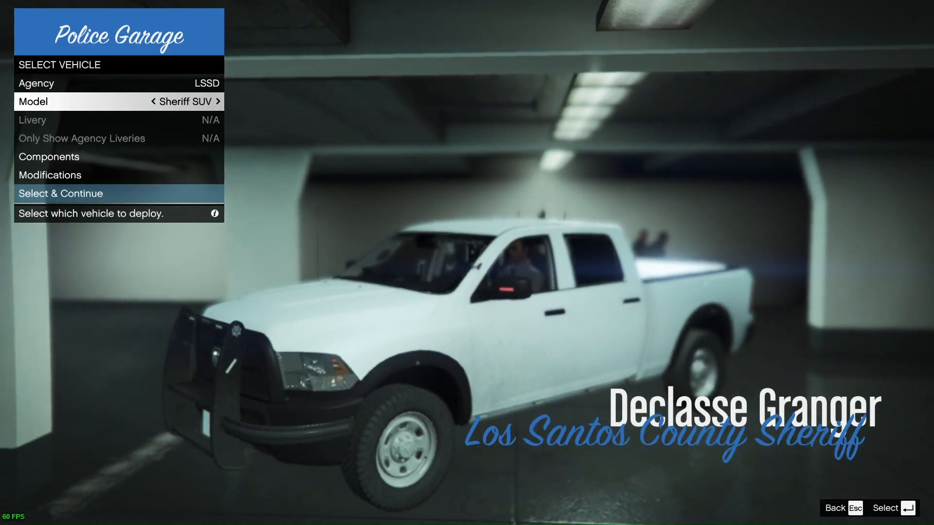
key("Right")
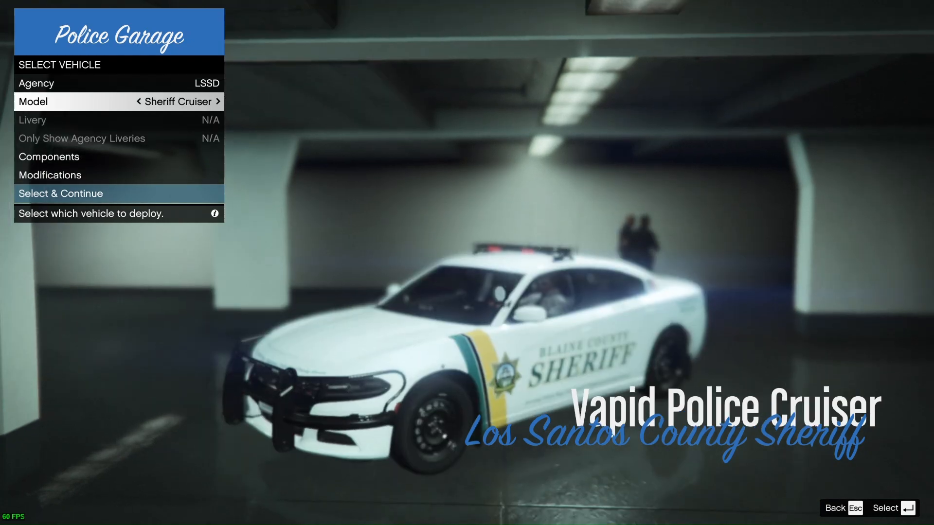
Check the vehicles listed for the SAHP, NYSP and NOOSE agencies in the Police Garage.
key("Up")
key("Right")
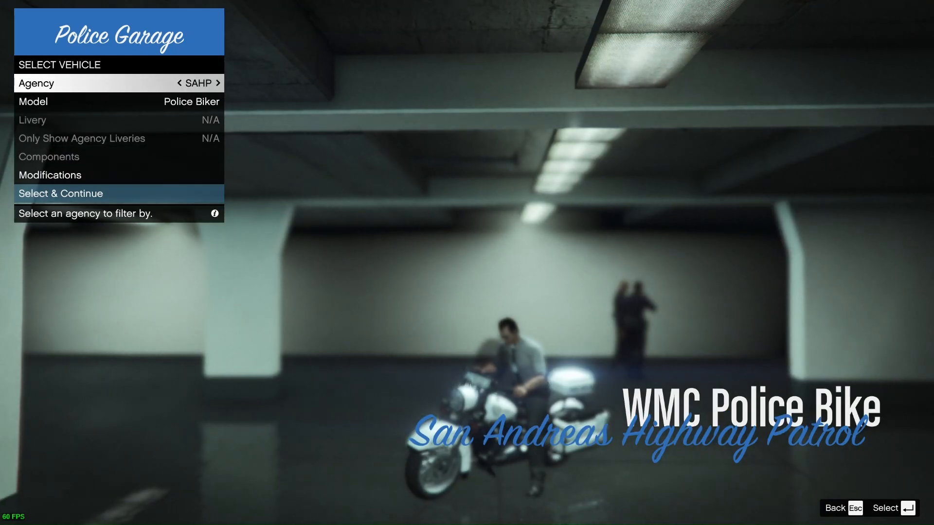
key("Right")
key("Right")
key("Down")
key("Up")
key("Left")
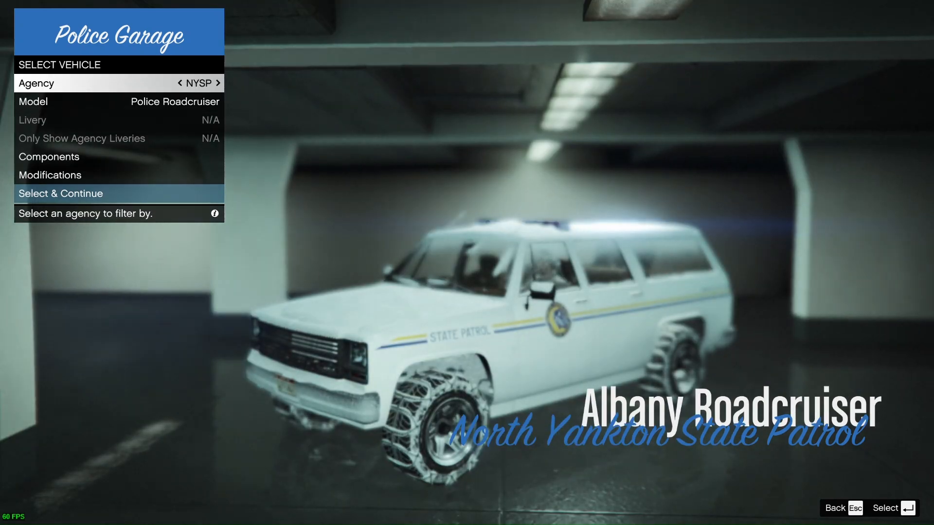
key("Left")
key("Right")
key("Down")
key("Up")
key("Left")
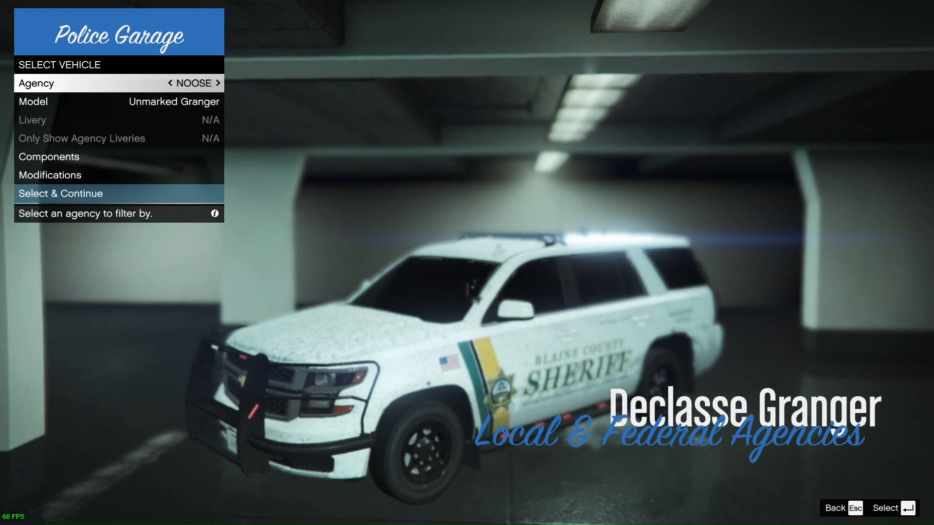
Check the FIB agency's Unmarked Buffalo and Unmarked Granger models and the SAPR agency's vehicle.
key("Down")
key("Up")
key("Left")
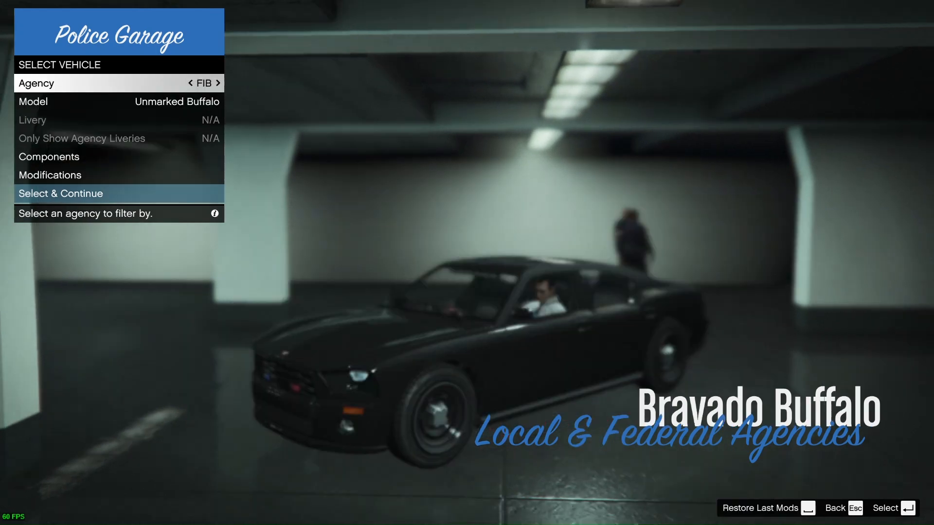
key("Down")
key("Right")
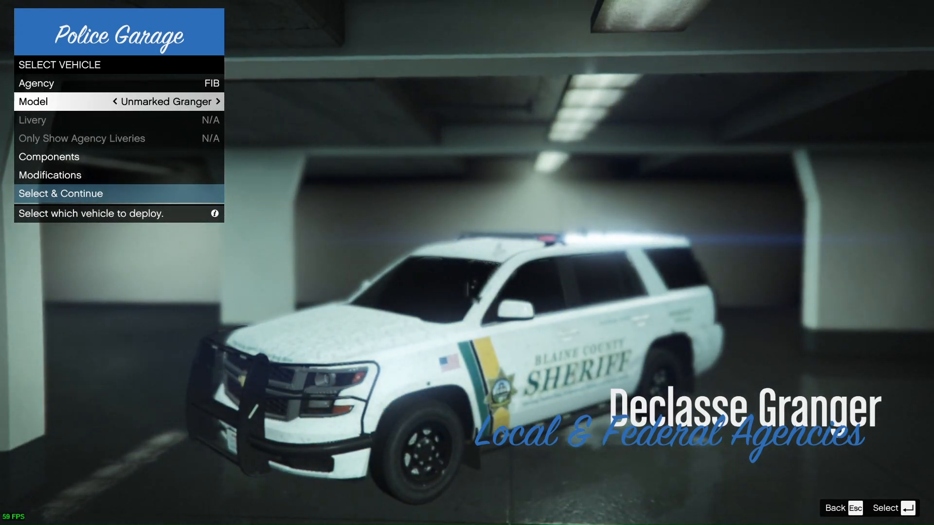
key("Up")
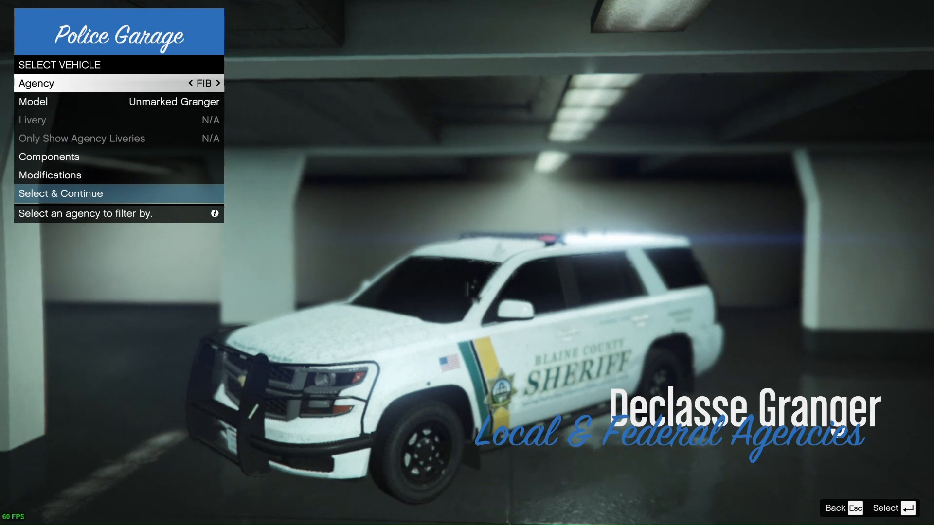
key("Left")
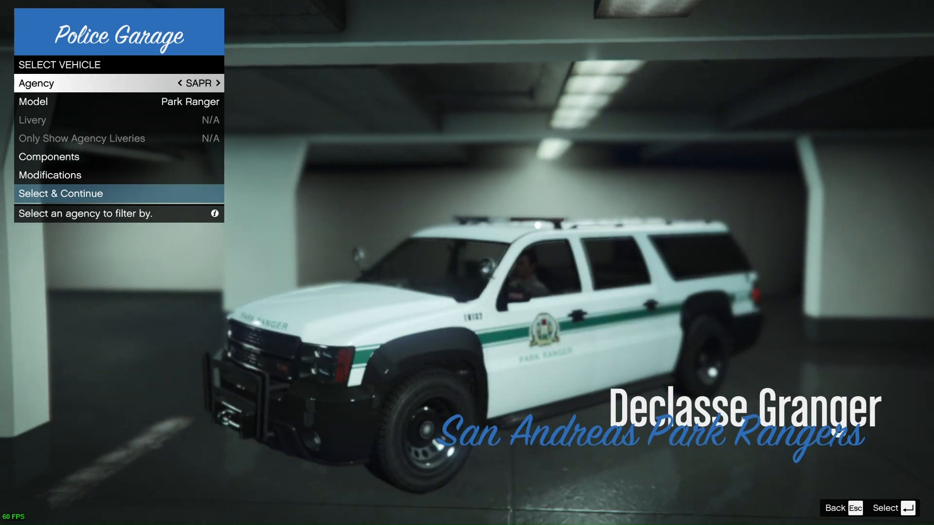
Choose the LSSD agency's Sheriff Cruiser and leave the Police Garage with it.
key("Right")
key("Right")
key("Right")
key("Right")
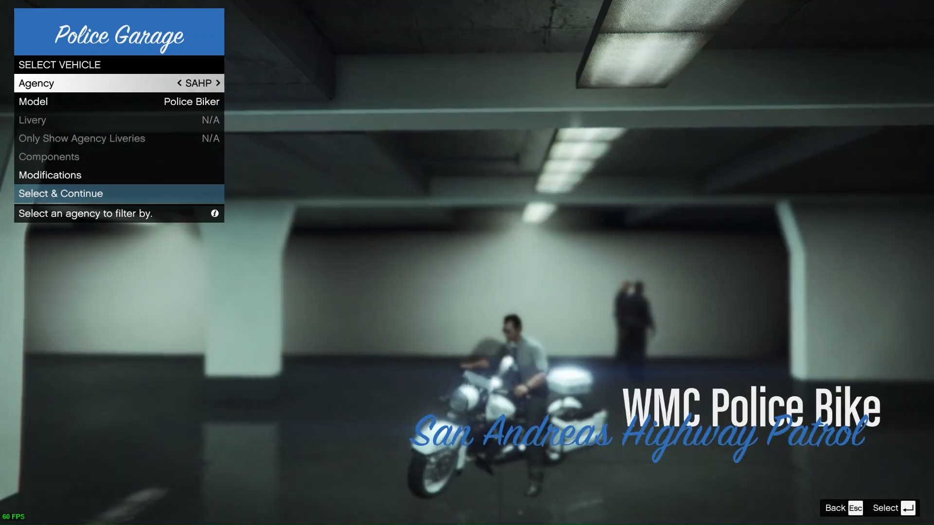
key("Down")
key("Down")
key("Down")
key("Down")
key("Down")
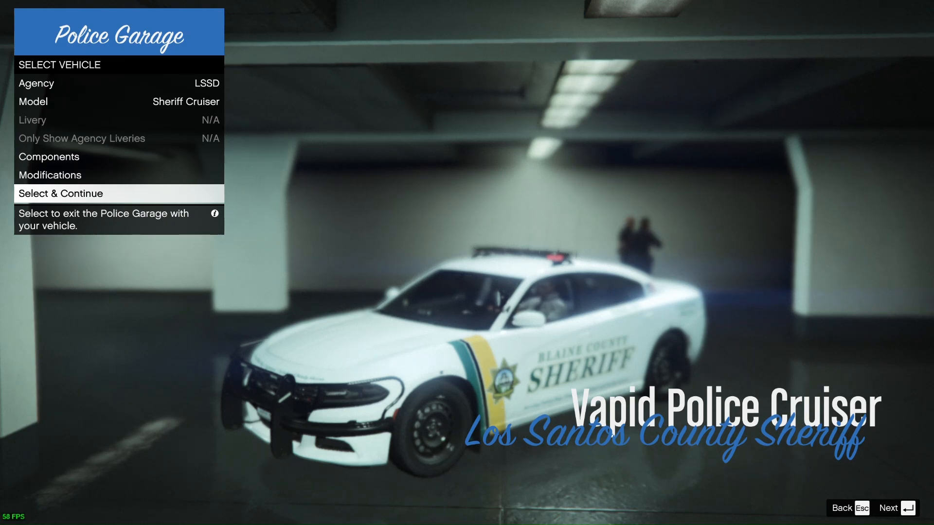
key("Return")
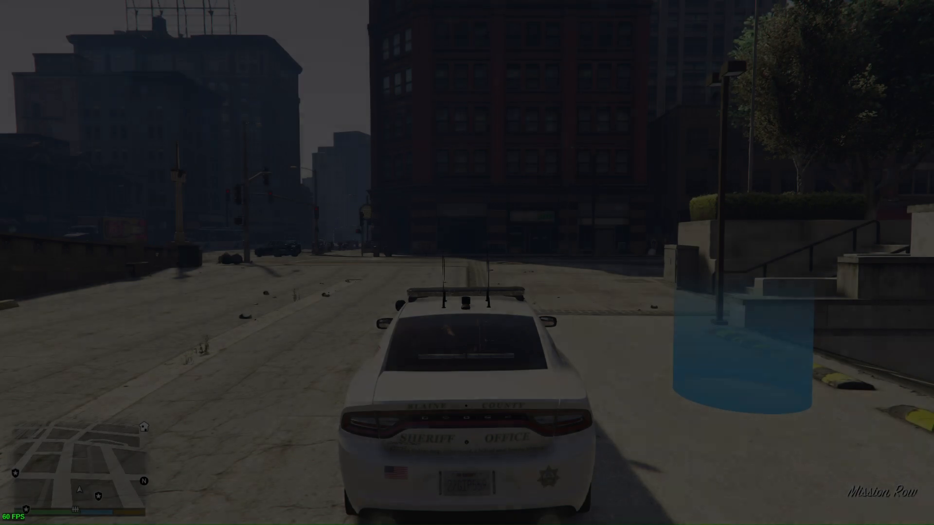
key("w")
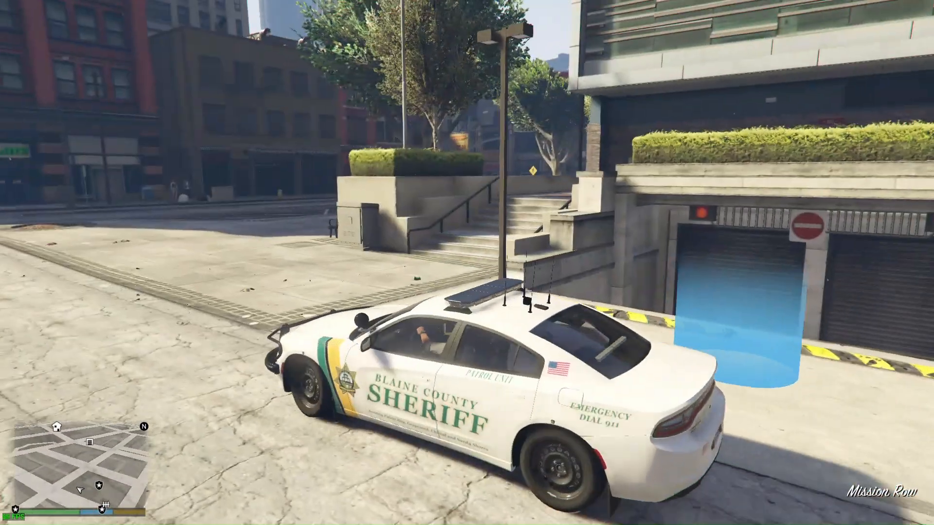
Drive the Sheriff Cruiser from the garage entrance to Vespucci Blvd and test its ELS emergency lights.
key("a")
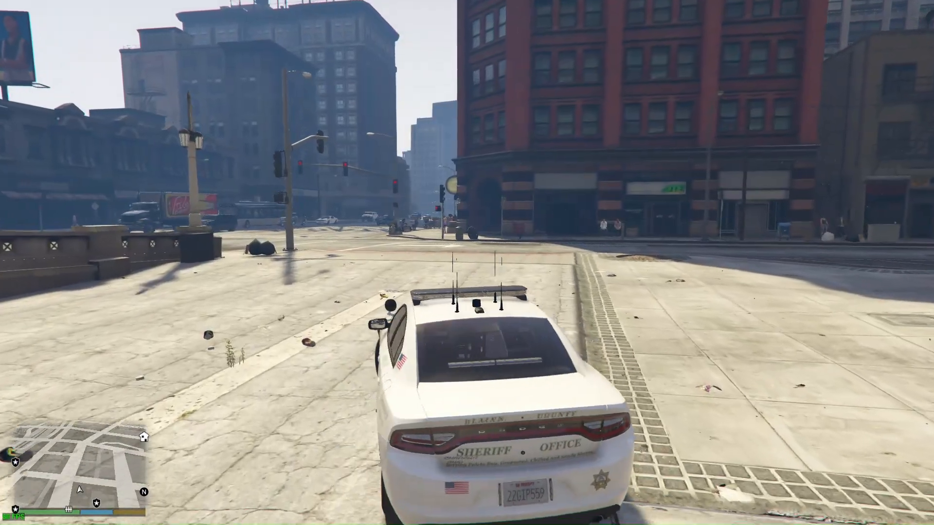
key("w")
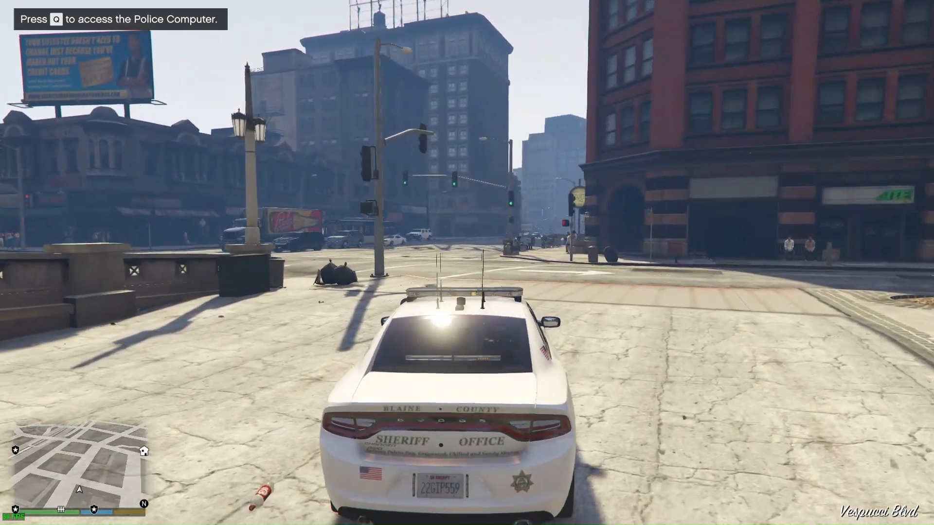
key("j")
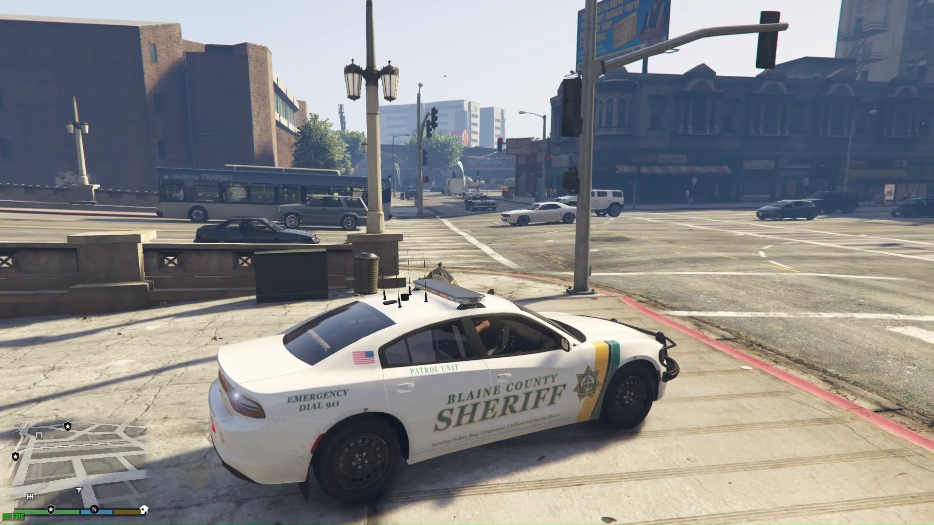
Drive the Sheriff Cruiser across the Vespucci Blvd intersection and down the street past the red brick building.
key("w")
key("a")
key("w")
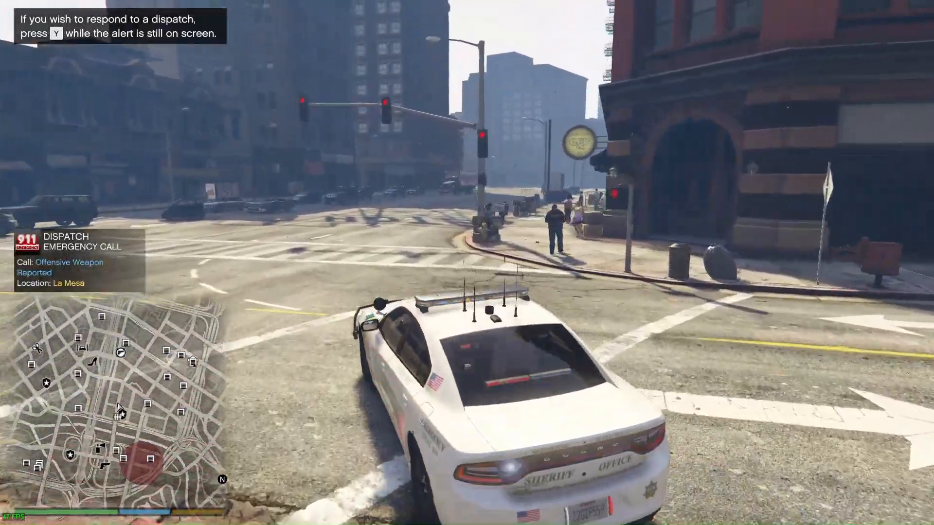
key("d")
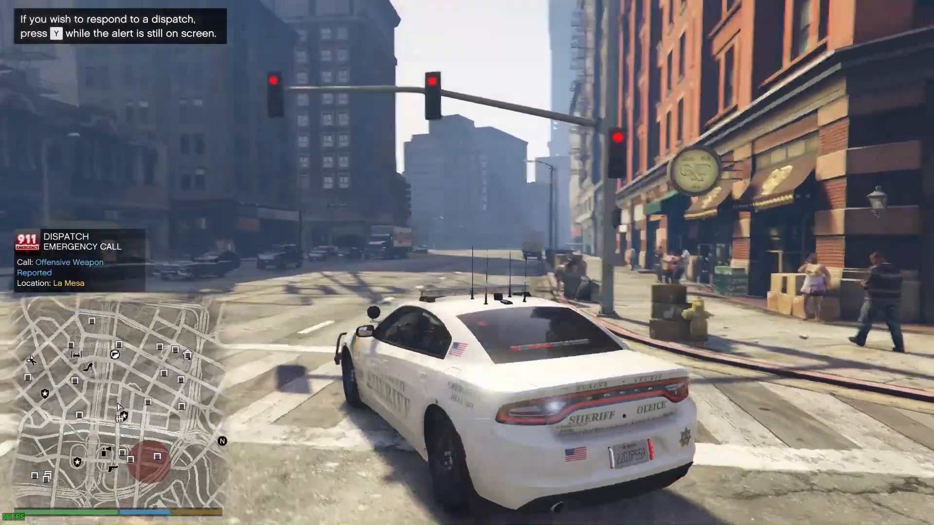
key("w")
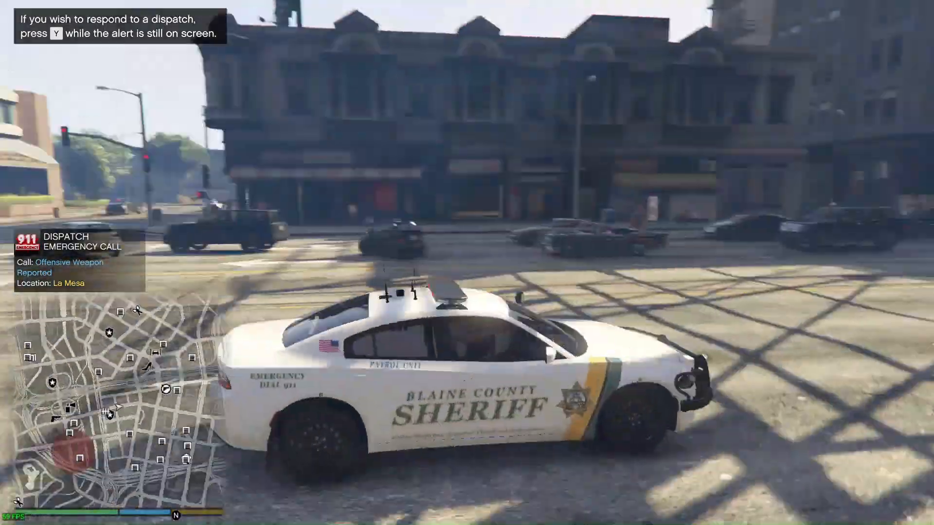
Set Available for Calls to No in the Police Radio and leave the radio.
key("m")
key("Down")
key("Return")
key("Down")
key("Down")
key("Up")
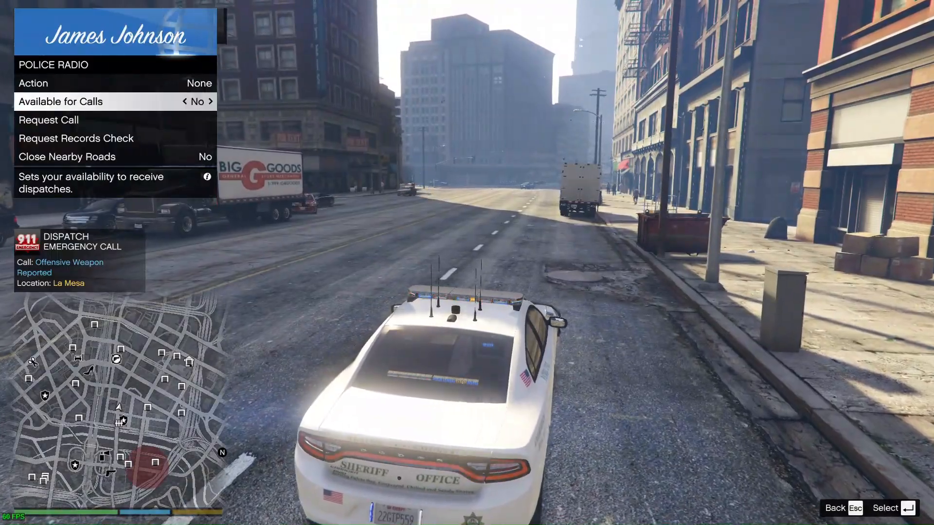
key("m")
Drive the Sheriff Cruiser via Strawberry Ave back to the police station steps and get out.
key("d")
key("a")
key("d")
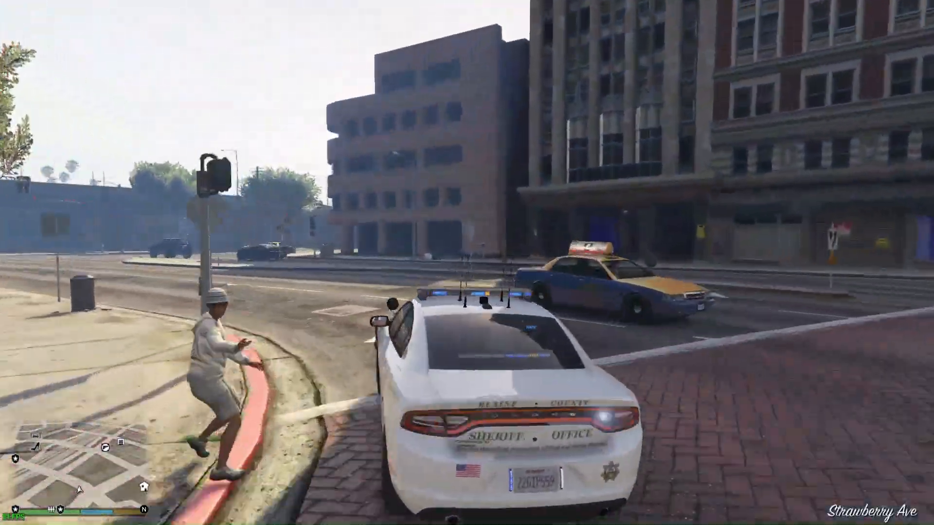
key("a")
key("a")
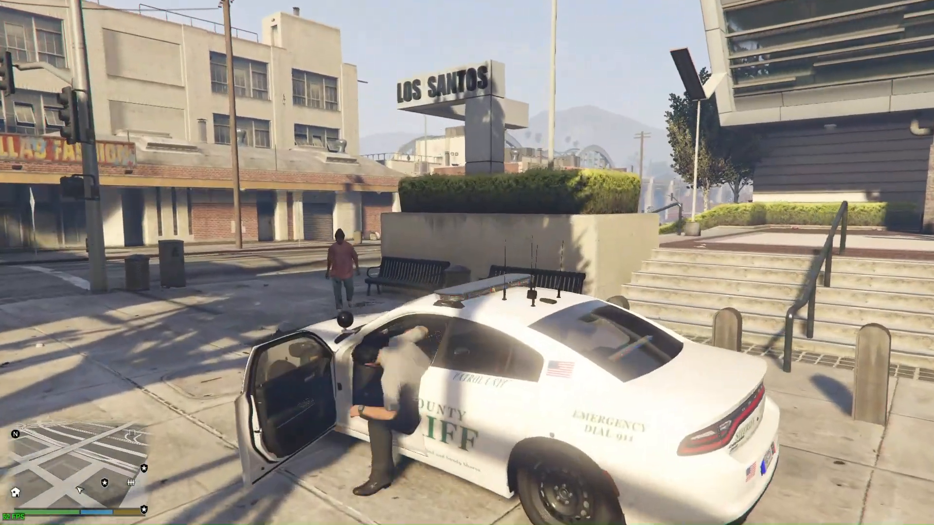
Run up the steps into the police station, enter the locker room and leave its outfit selection.
key("shift+w")
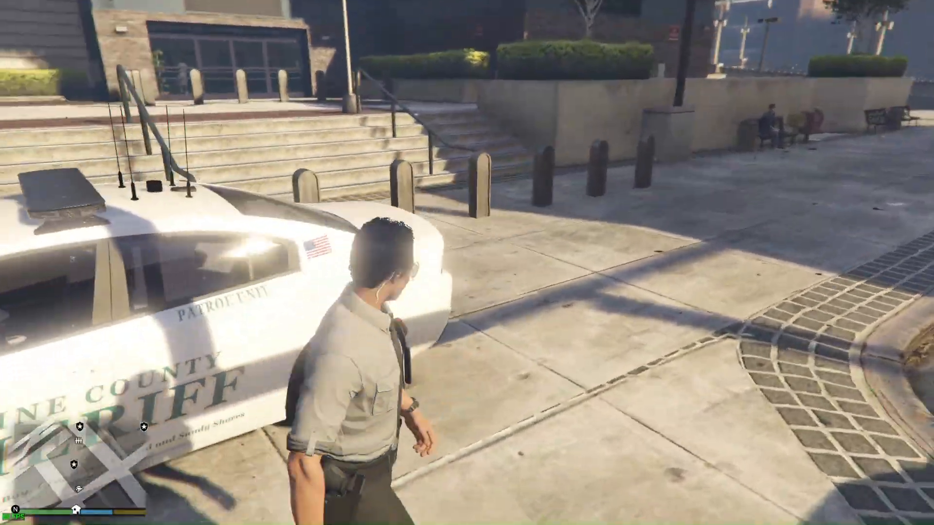
key("shift+w")
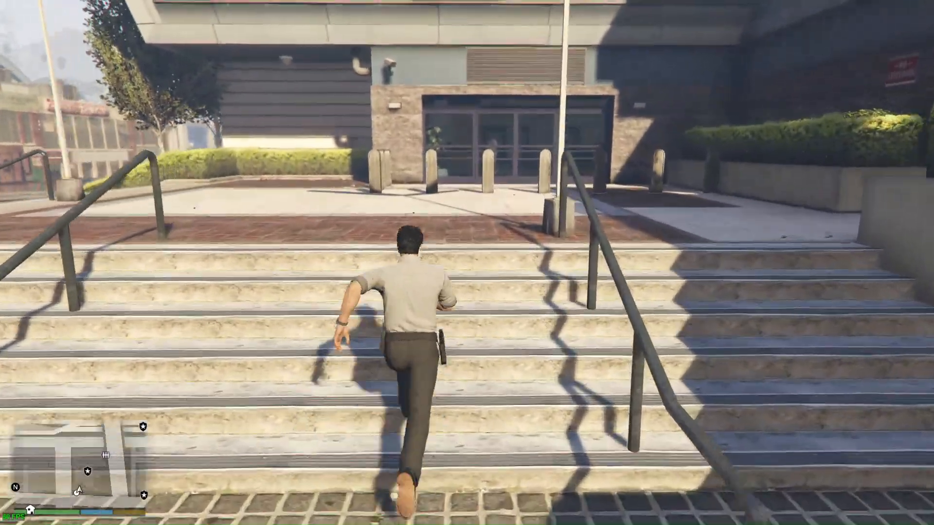
key("shift+w")
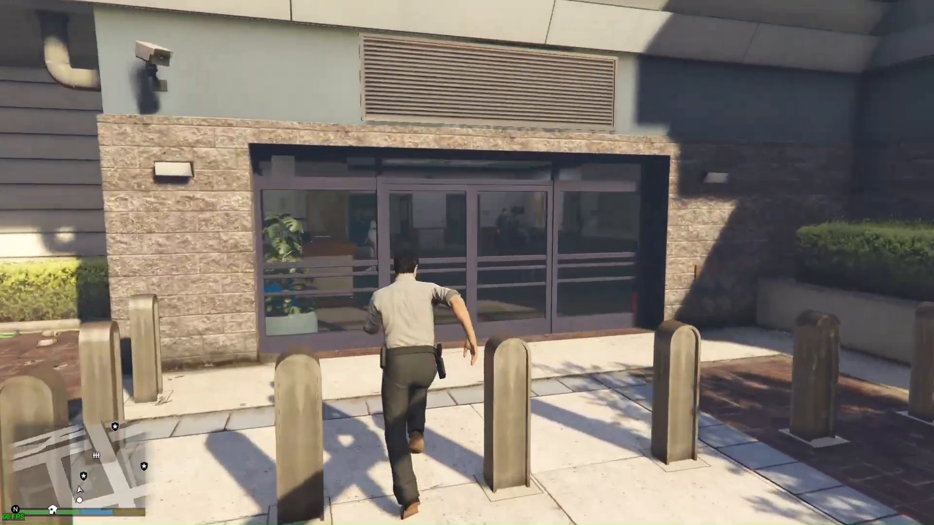
key("w")
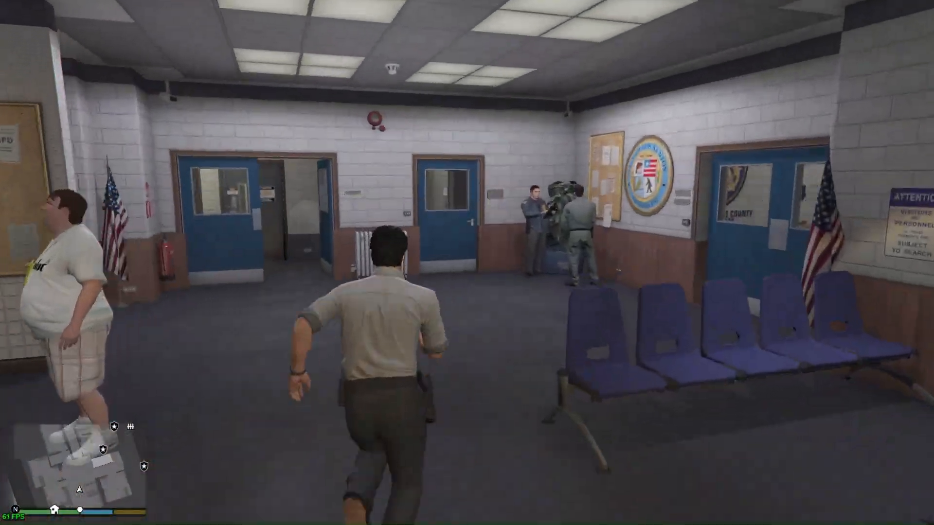
key("w")
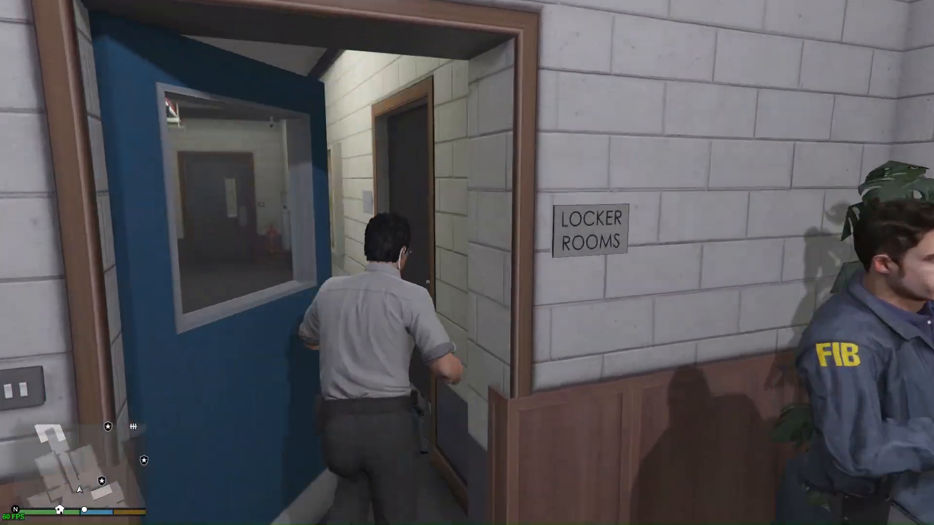
key("w")
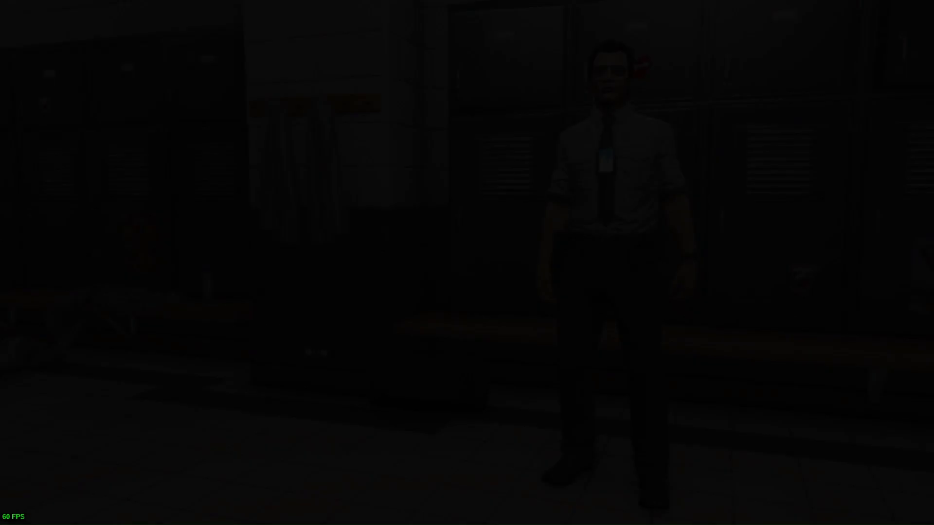
key("Down")
key("BackSpace")
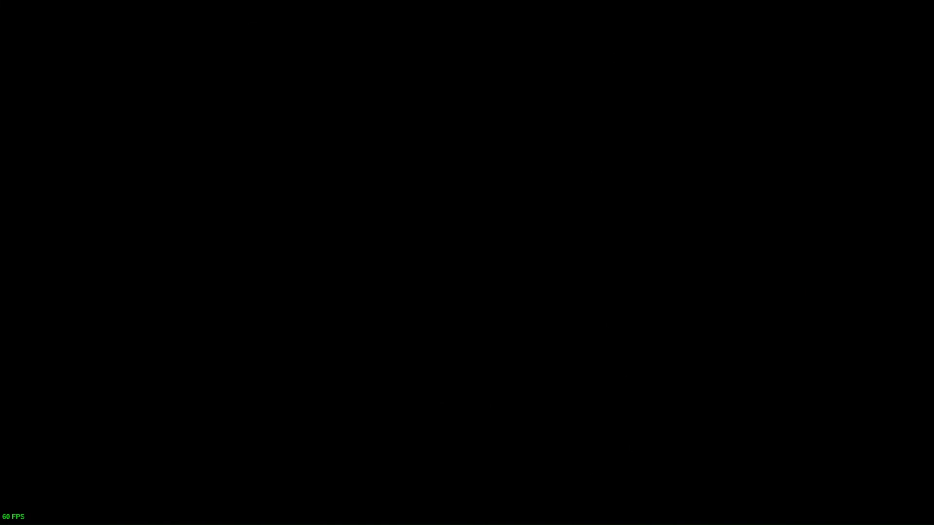
Choose the LSPD agency's Police Buffalo in the Police Garage and continue with it.
key("Right")
key("Right")
key("Right")
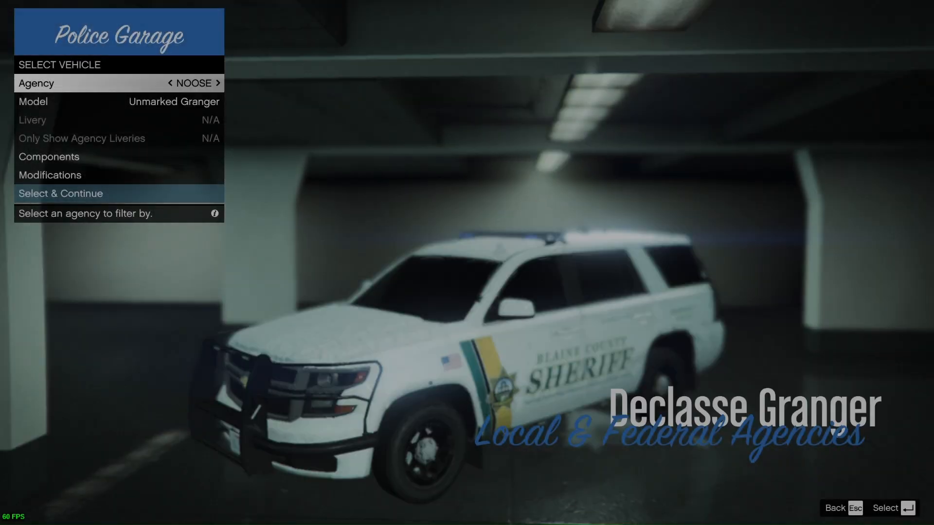
key("Down")
key("Right")
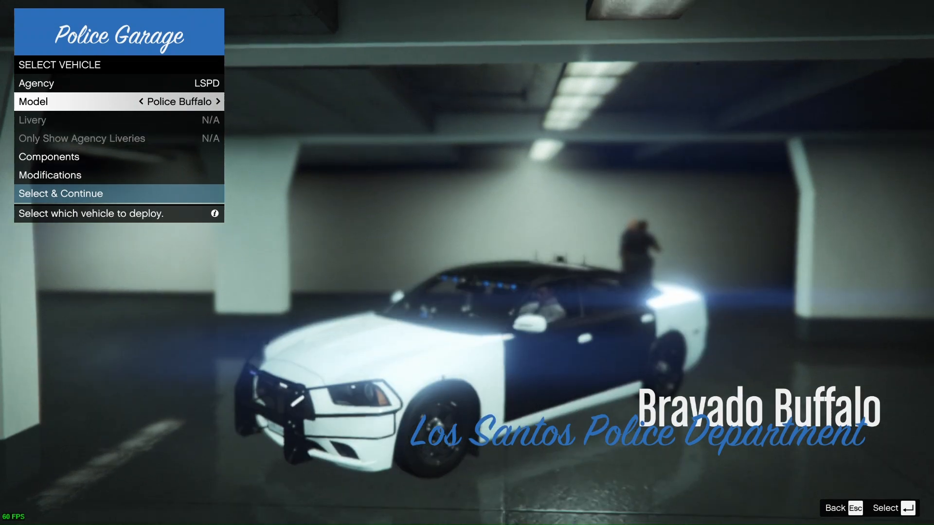
key("Right")
key("Left")
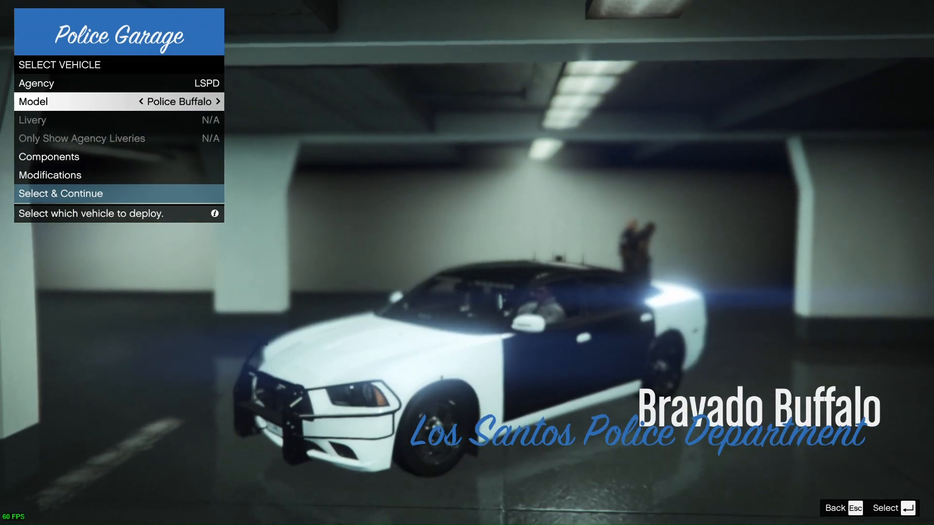
key("Down")
key("Down")
key("Down")
key("Down")
key("Down")
key("Return")
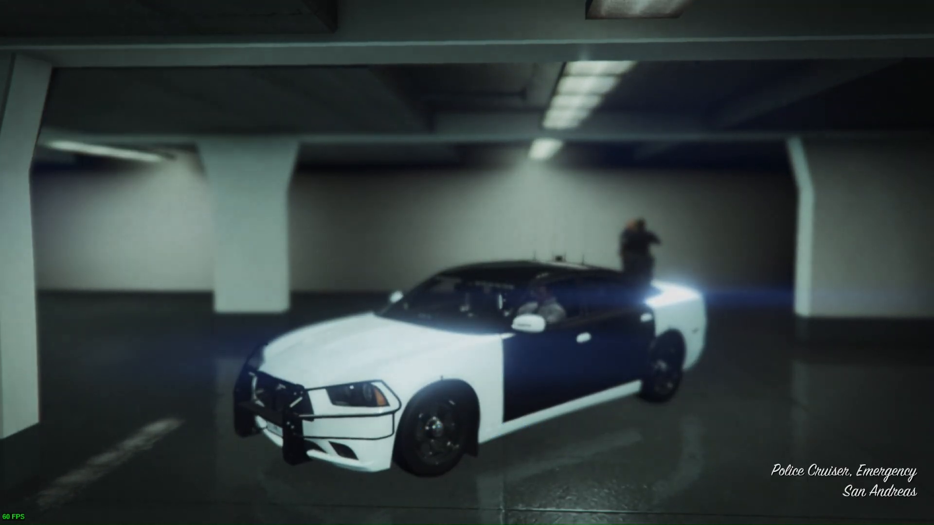